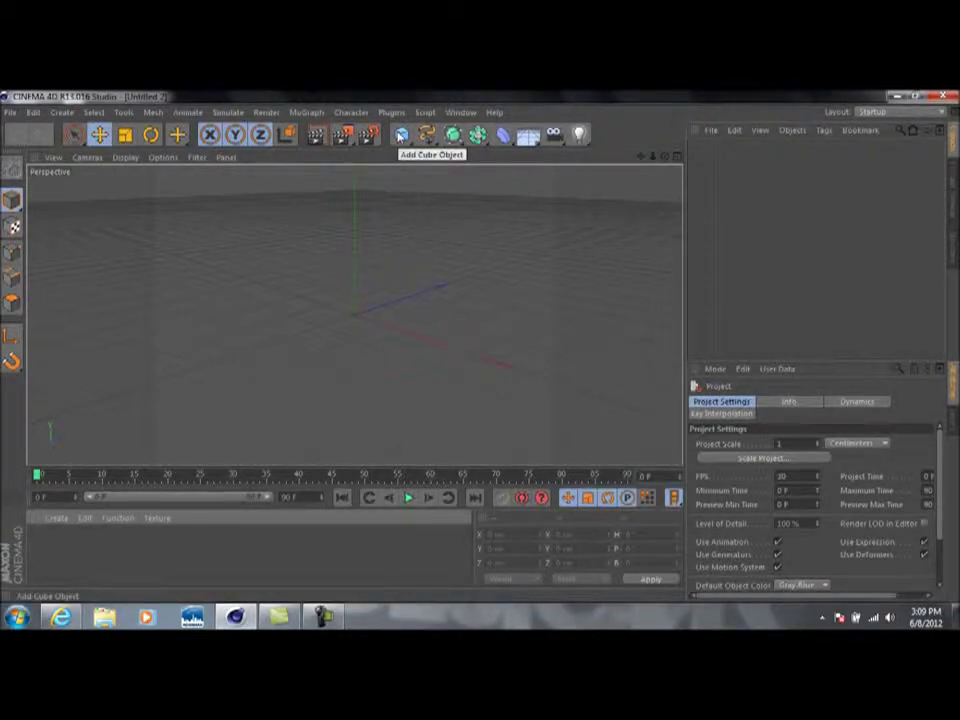
Set the render output size to 1280 by 720 pixels and the frame range to All Frames.
click(368, 134)
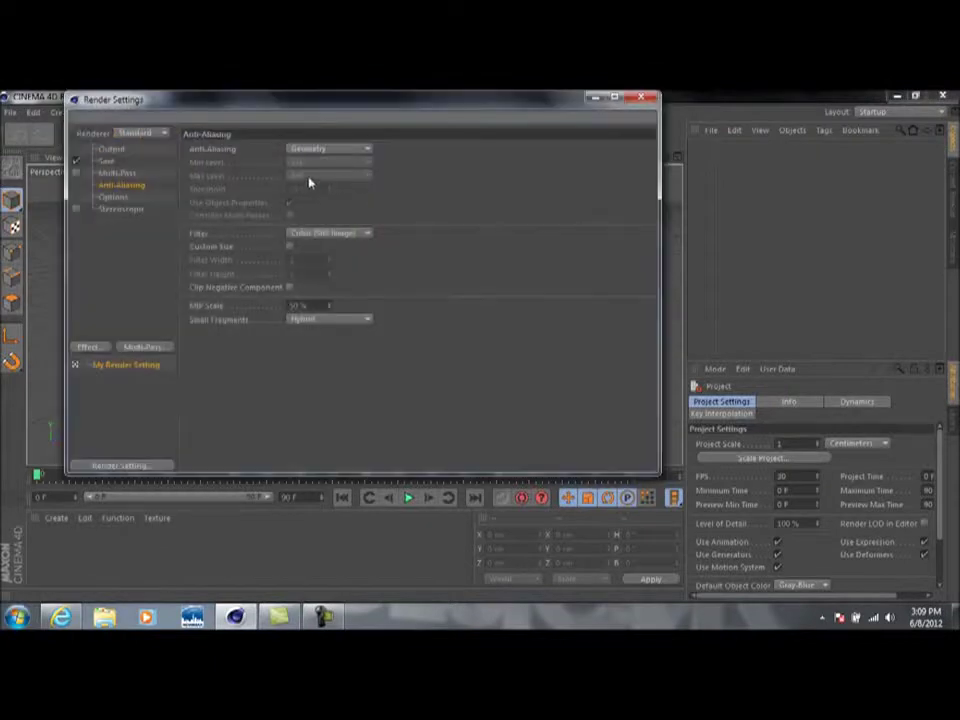
click(111, 149)
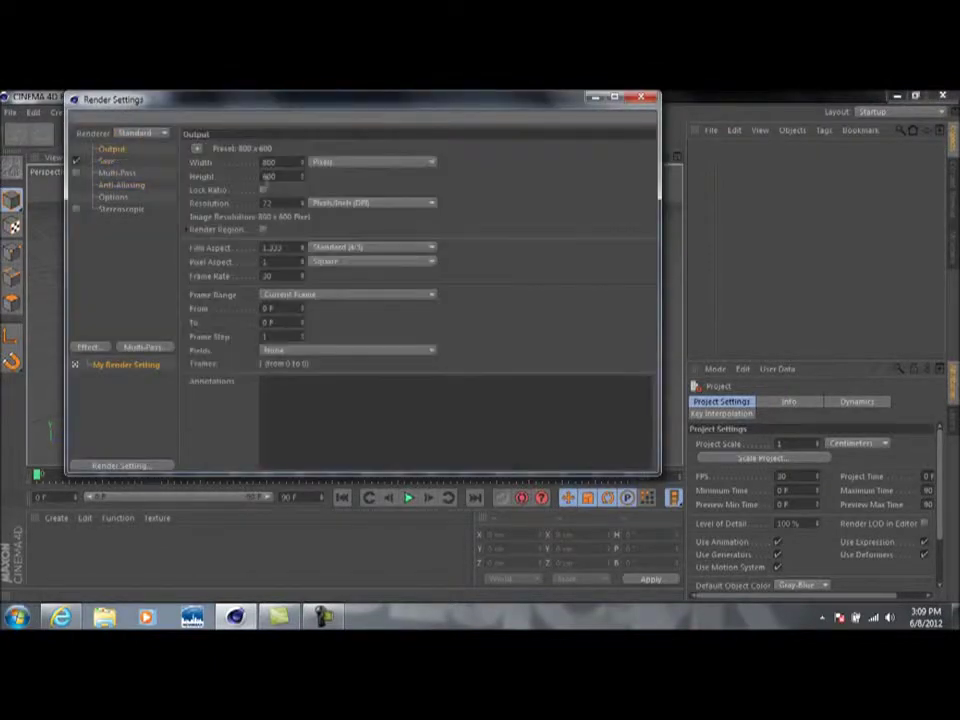
click(275, 164)
text(1280)
key(Tab)
text(720)
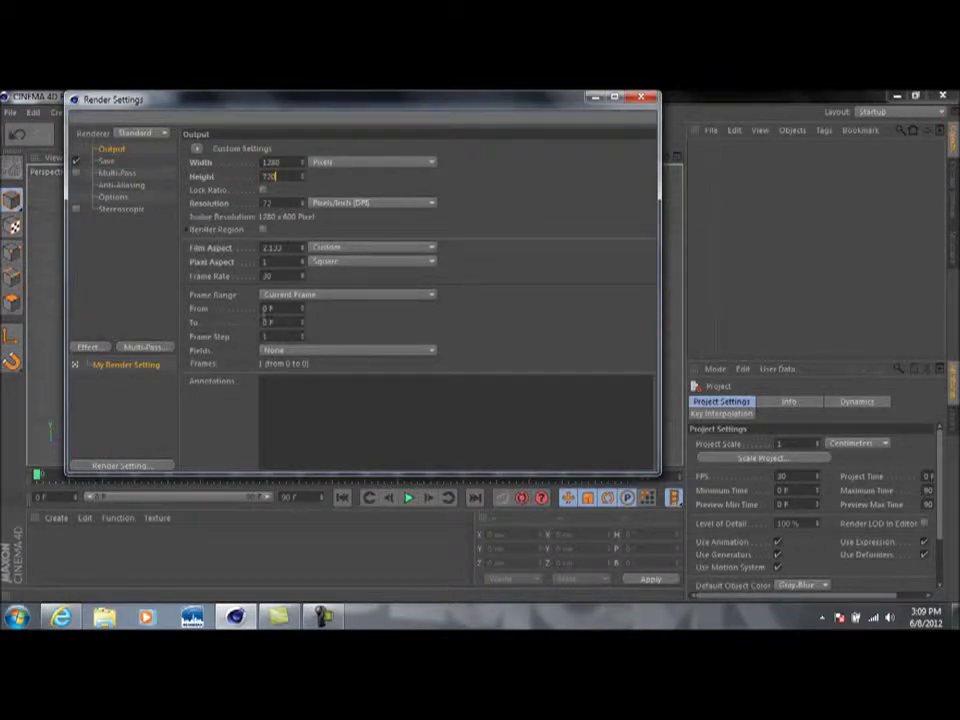
click(297, 297)
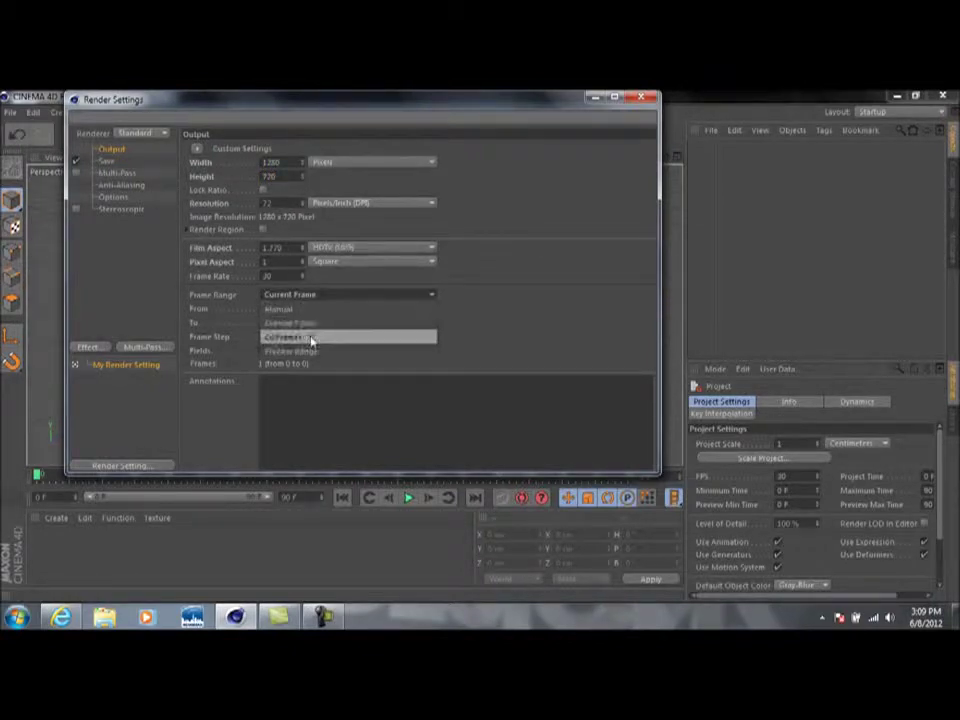
click(283, 337)
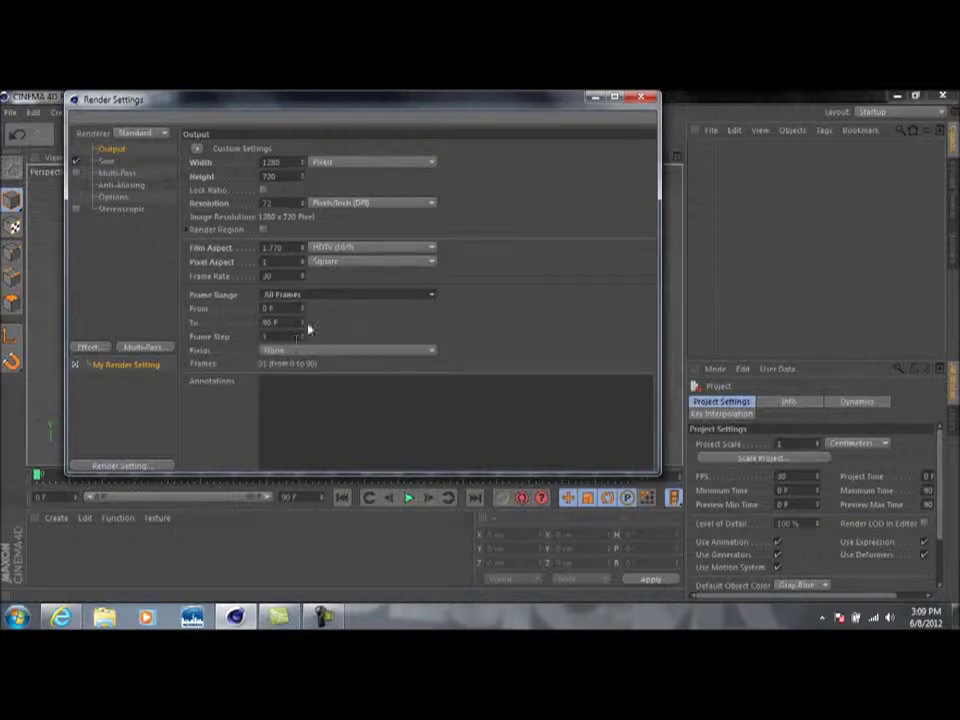
Set the render save format to AVI Movie.
click(106, 161)
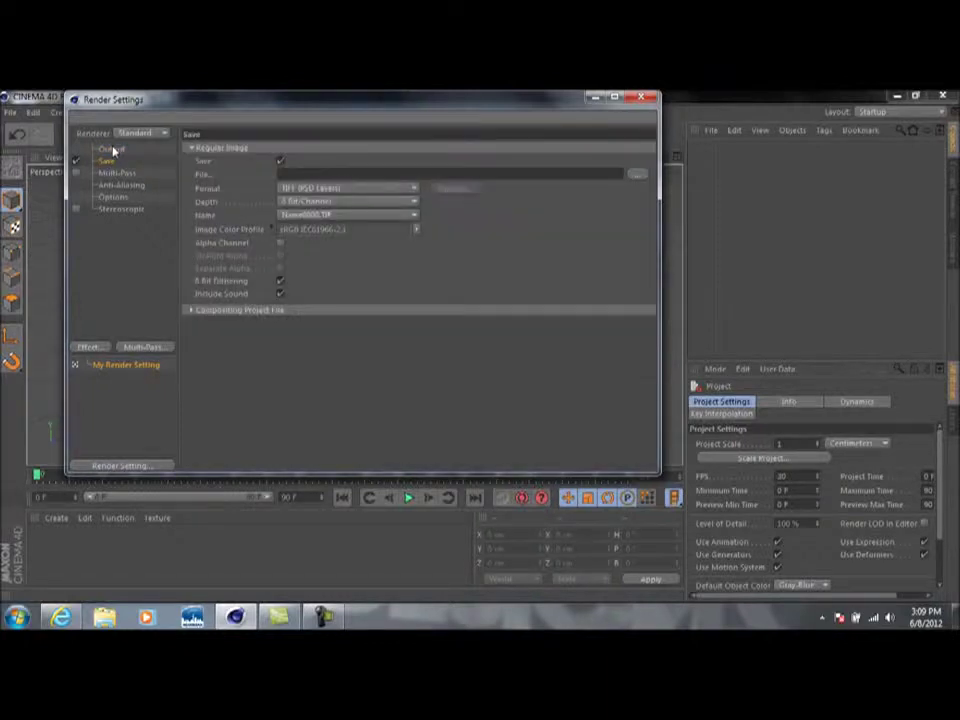
click(111, 149)
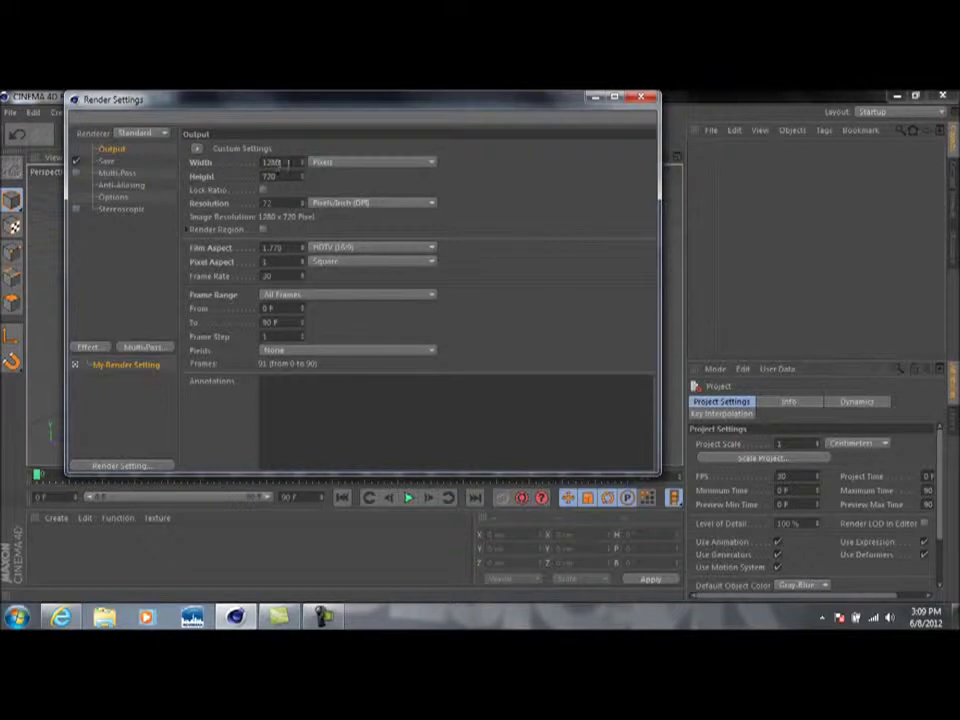
click(106, 162)
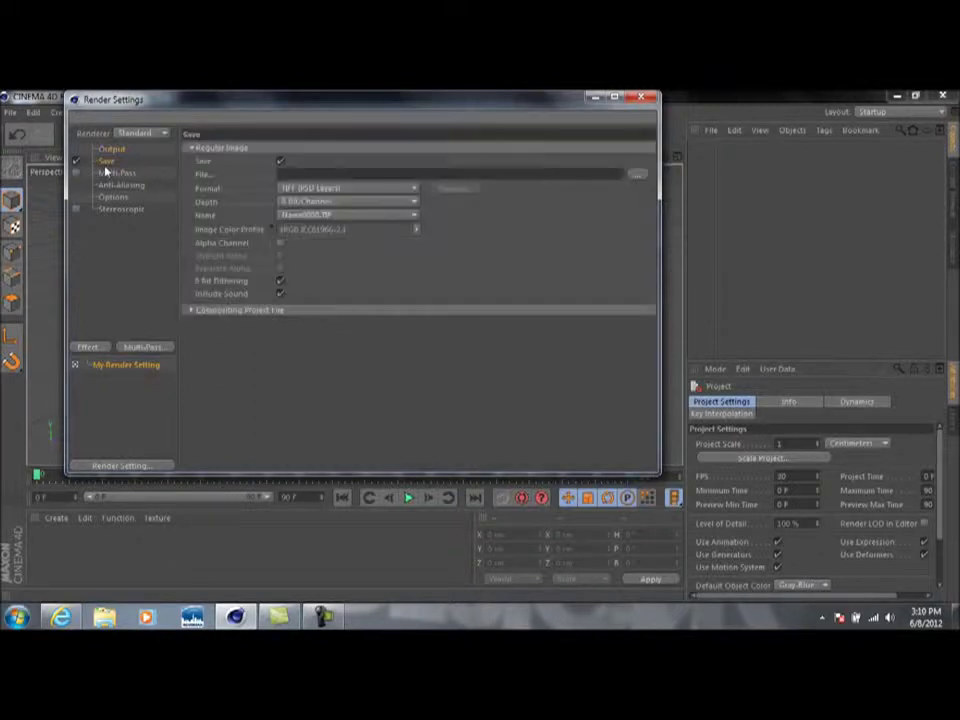
click(413, 188)
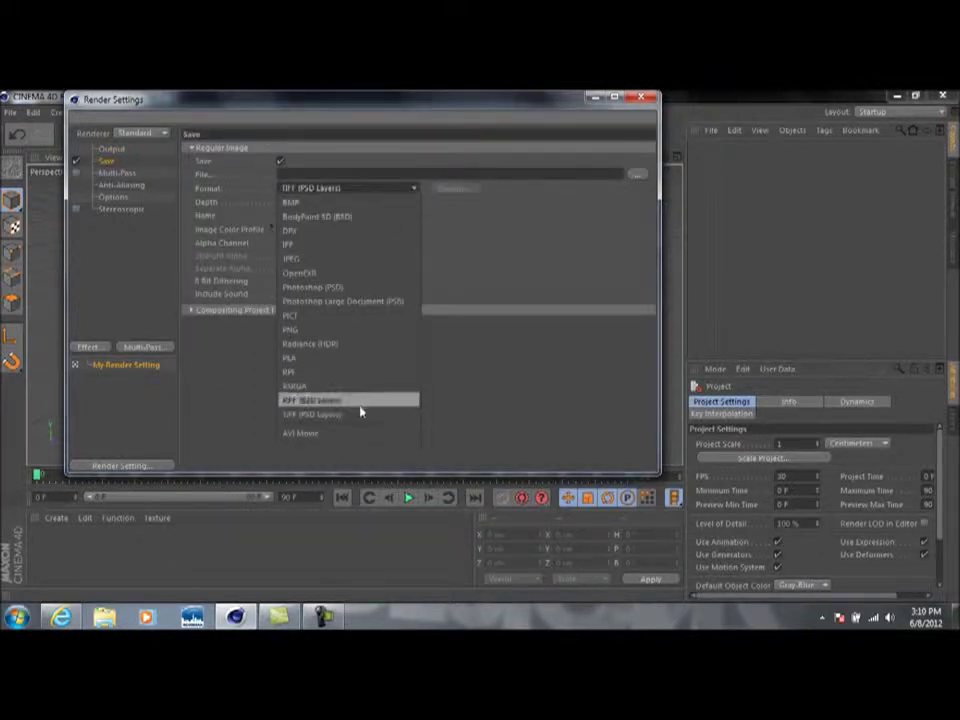
click(340, 433)
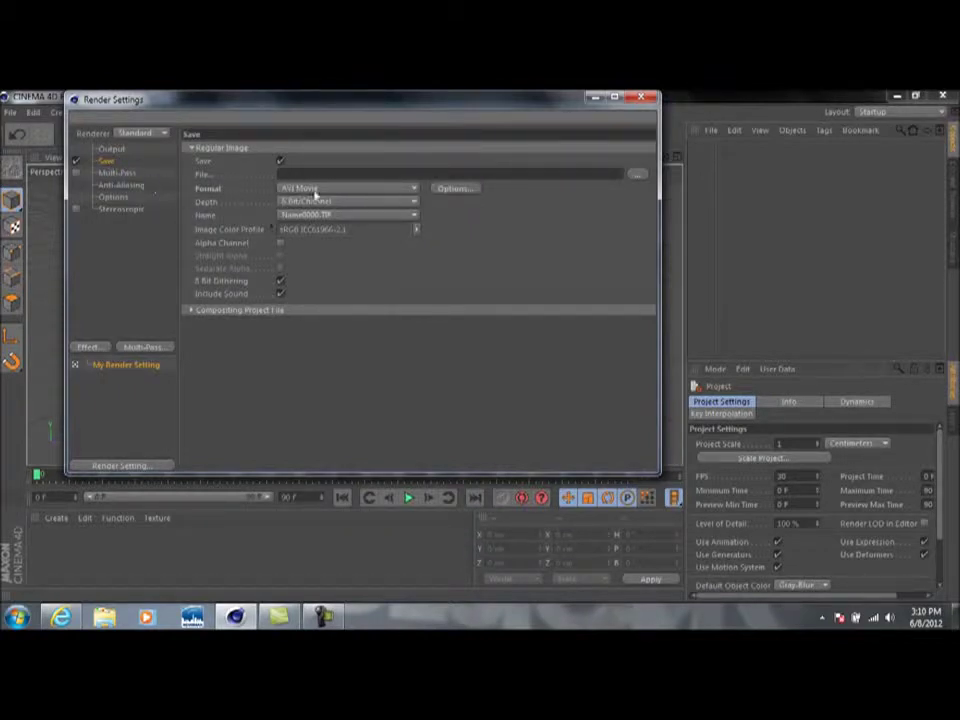
Set the render anti-aliasing to Best with a maximum level of 8x8, and close the render settings.
click(120, 173)
click(125, 185)
click(343, 149)
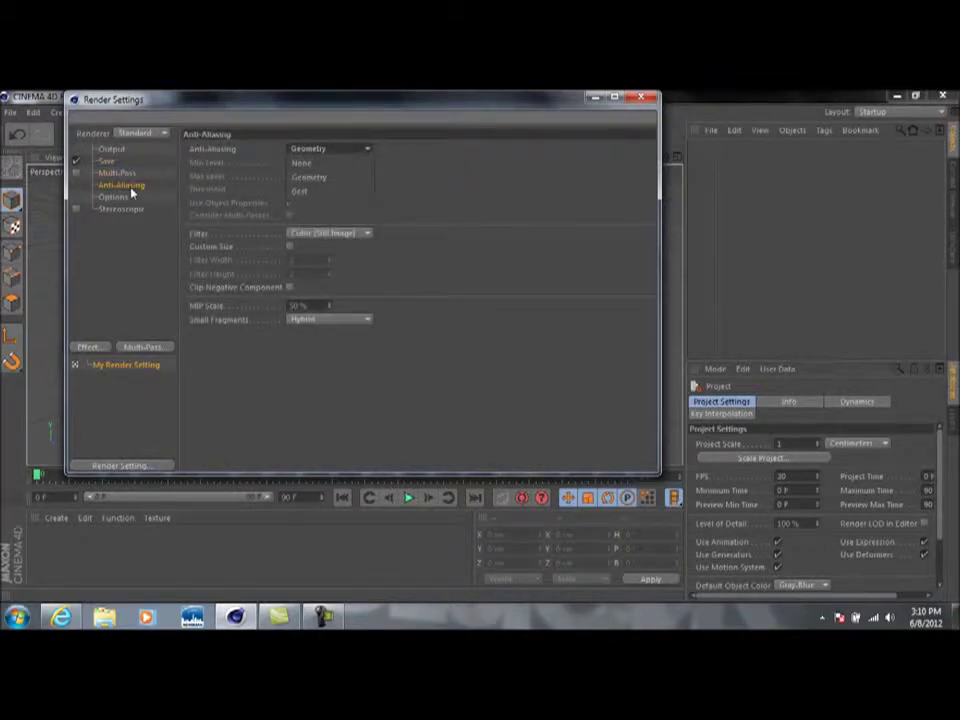
click(321, 190)
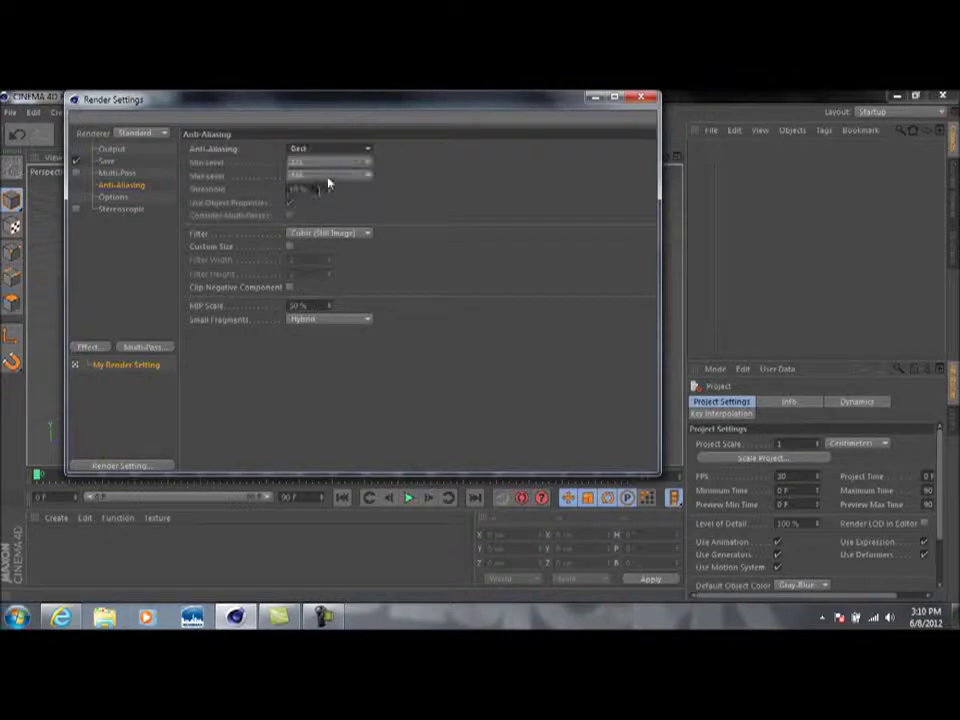
click(330, 175)
click(313, 236)
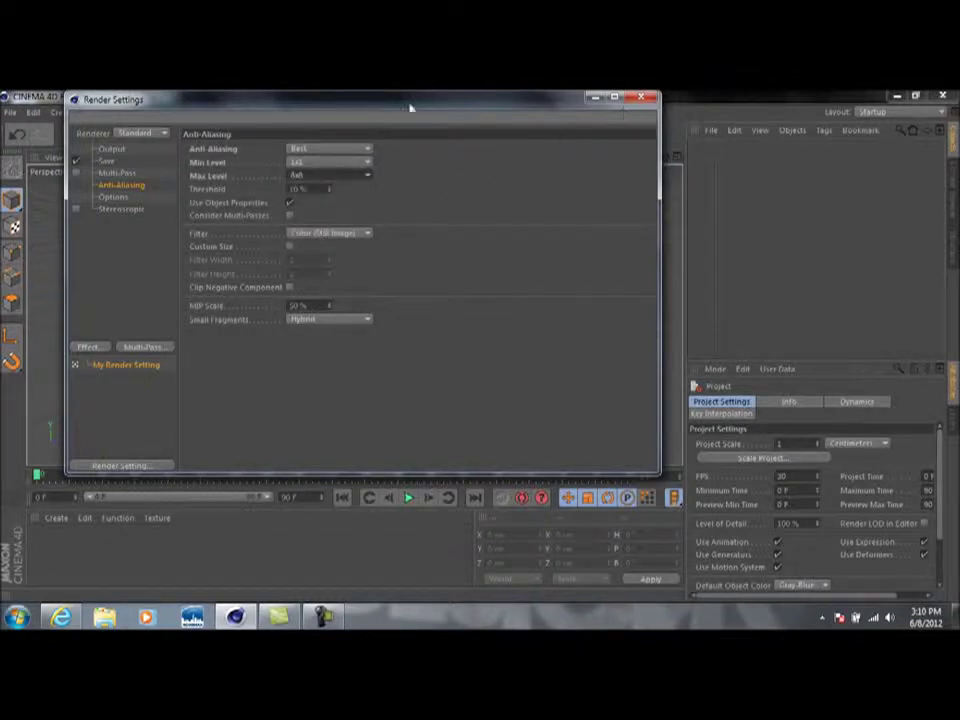
click(328, 178)
click(454, 214)
click(648, 98)
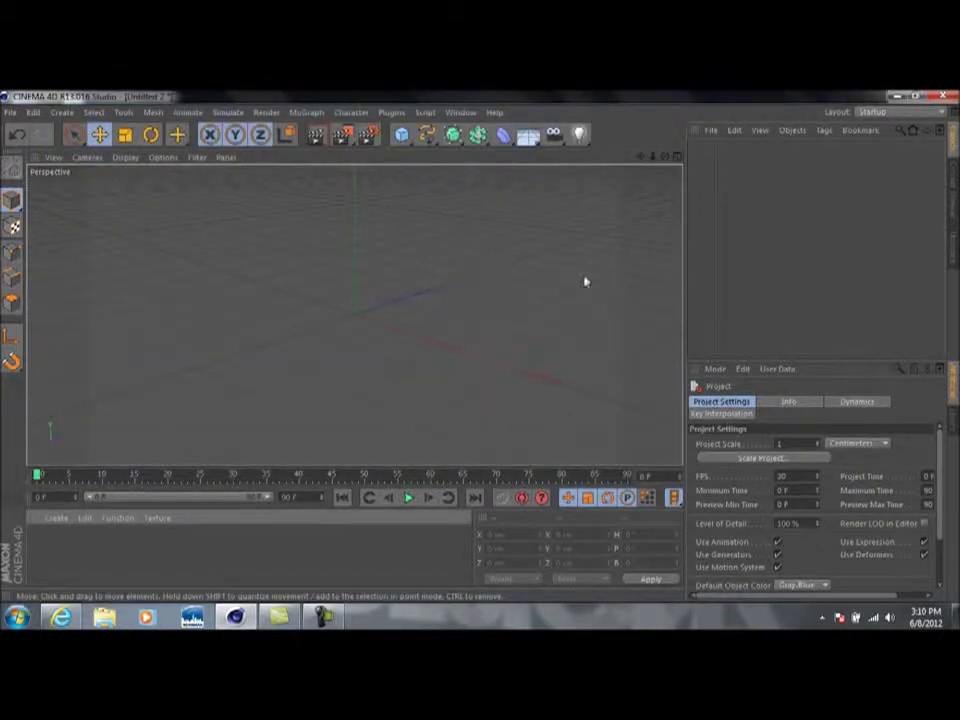
Add a Floor object to the scene.
click(527, 137)
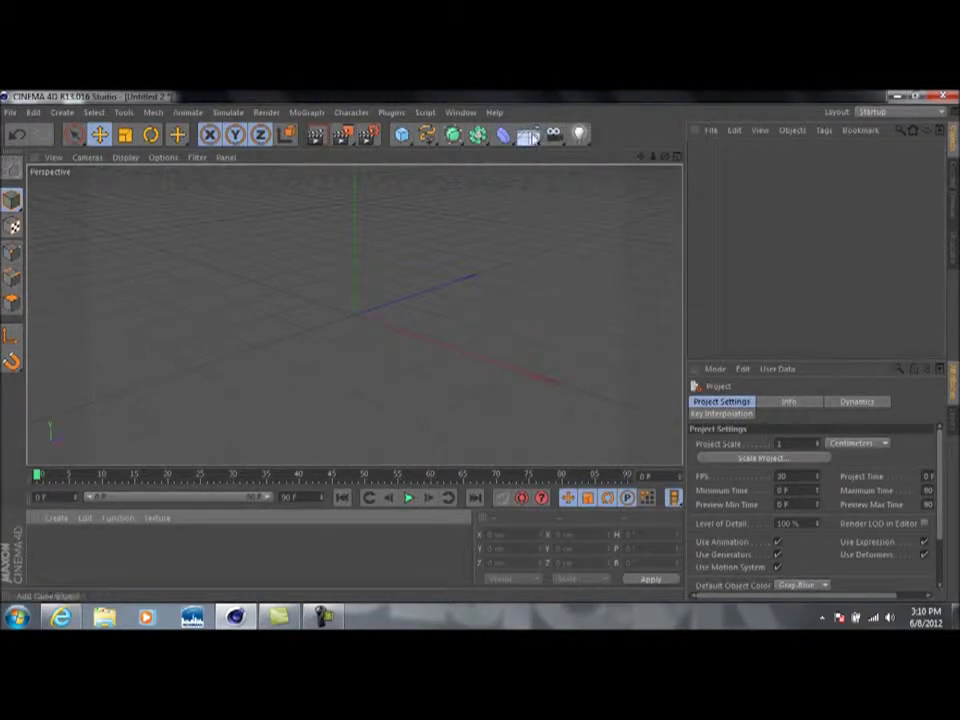
click(529, 136)
click(553, 149)
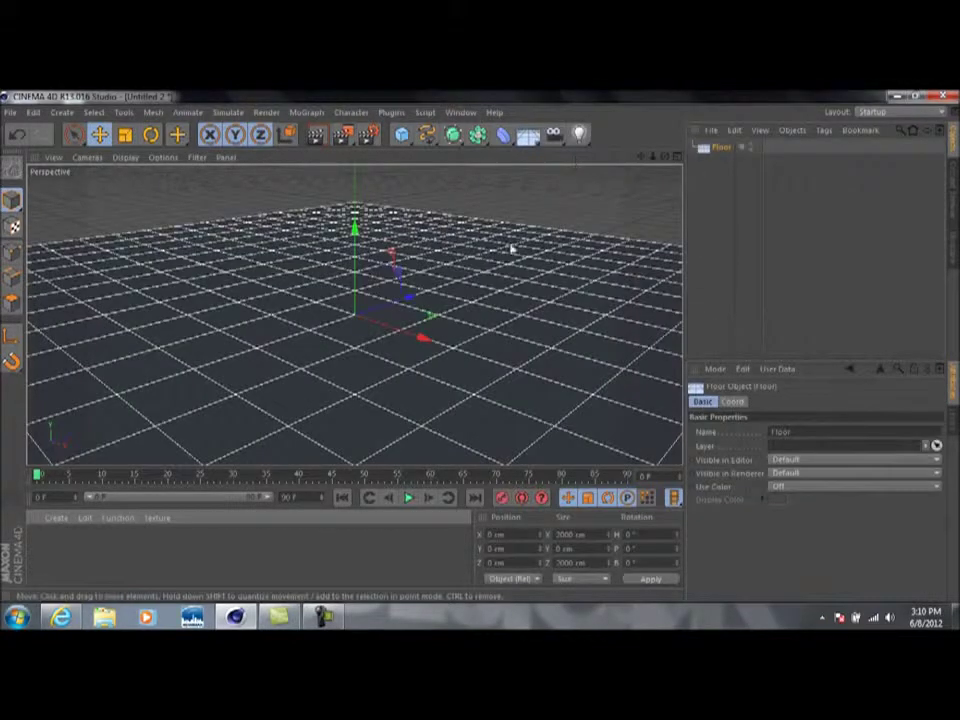
Apply the wood floor image from the desktop to the Floor object as its material.
click(920, 96)
drag(478, 117, 548, 116)
drag(75, 190, 645, 251)
click(561, 399)
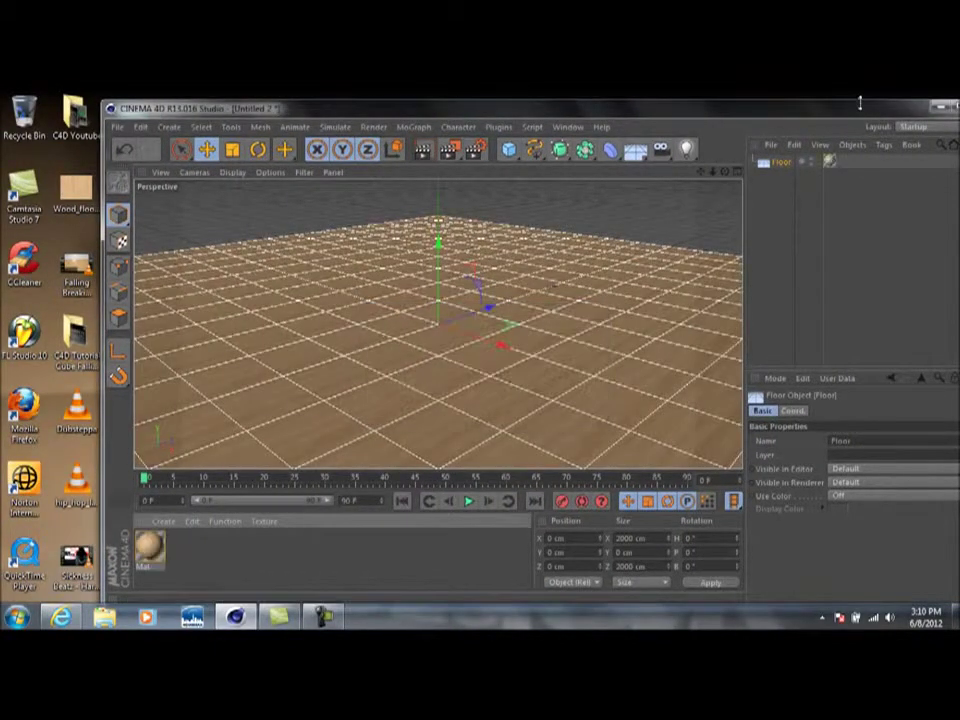
double_click(857, 105)
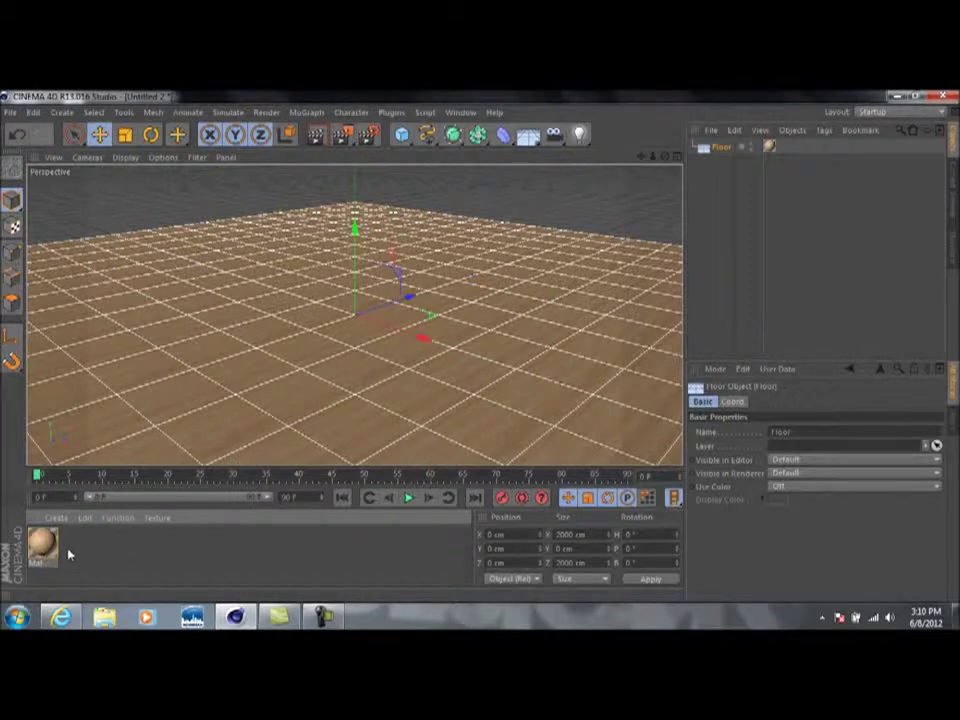
Enable Reflection on the wood material and load Wood_floor_by_gnrbishop from the desktop as the reflection texture.
double_click(42, 545)
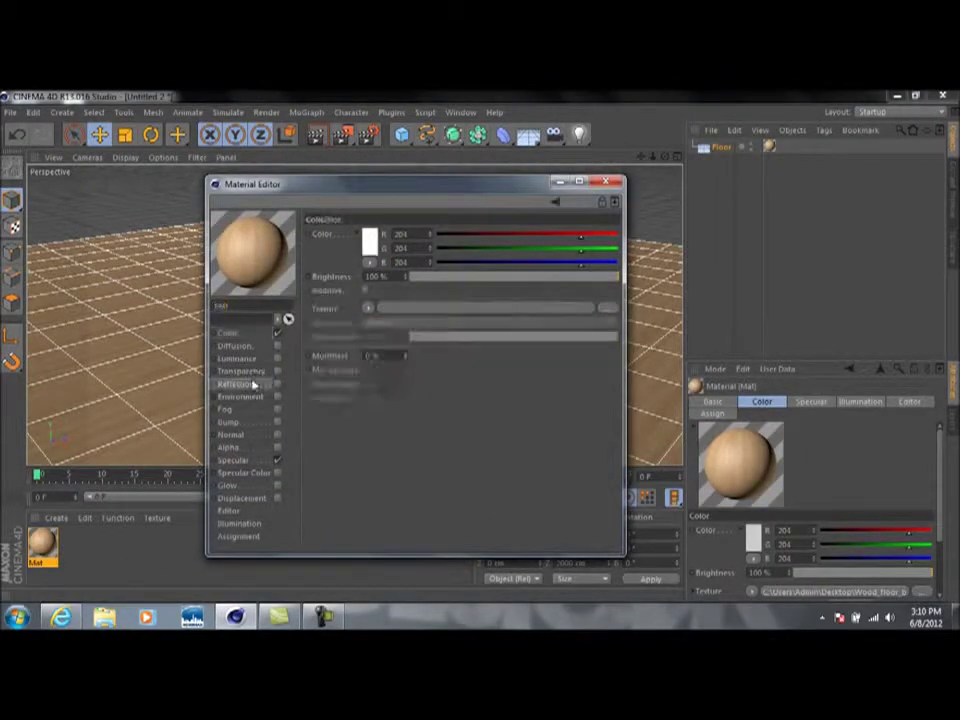
click(277, 384)
click(609, 313)
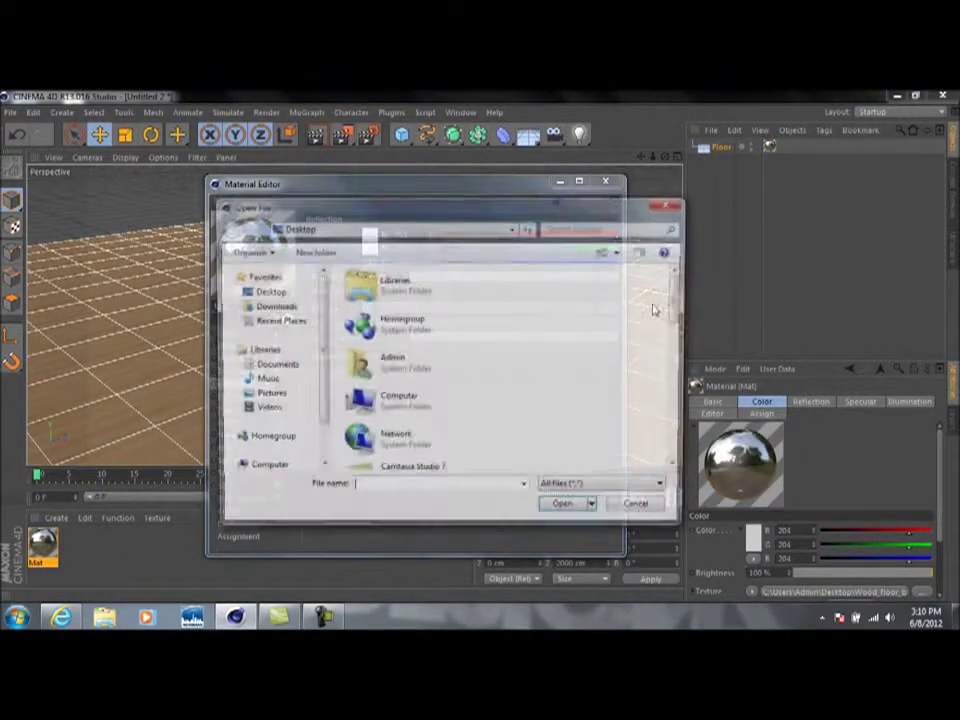
scroll(679, 311, down, 5)
click(463, 455)
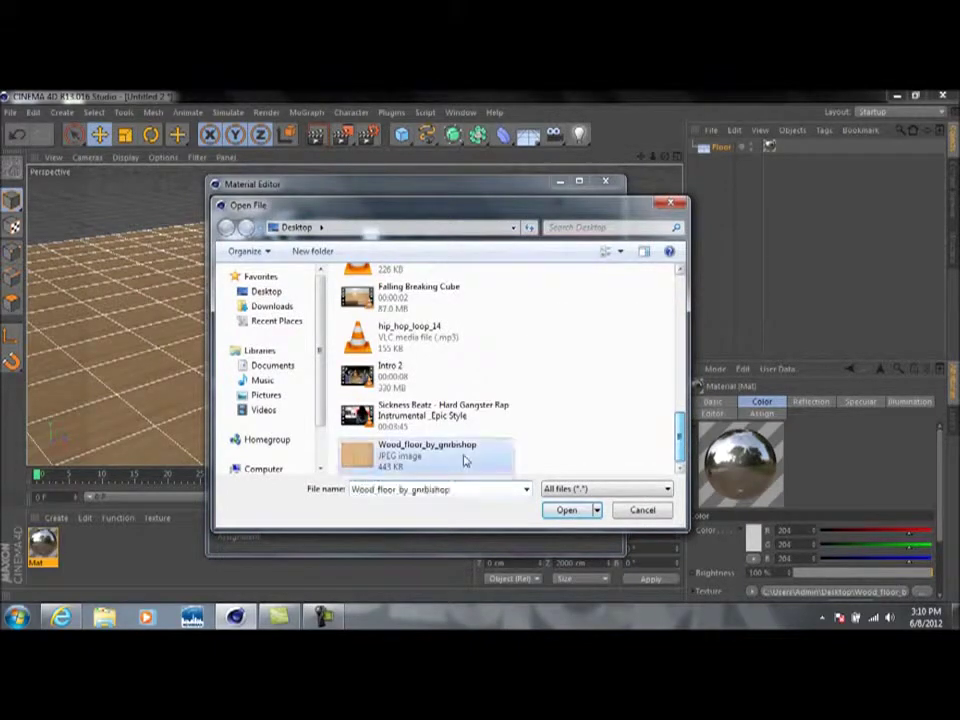
click(566, 510)
click(556, 400)
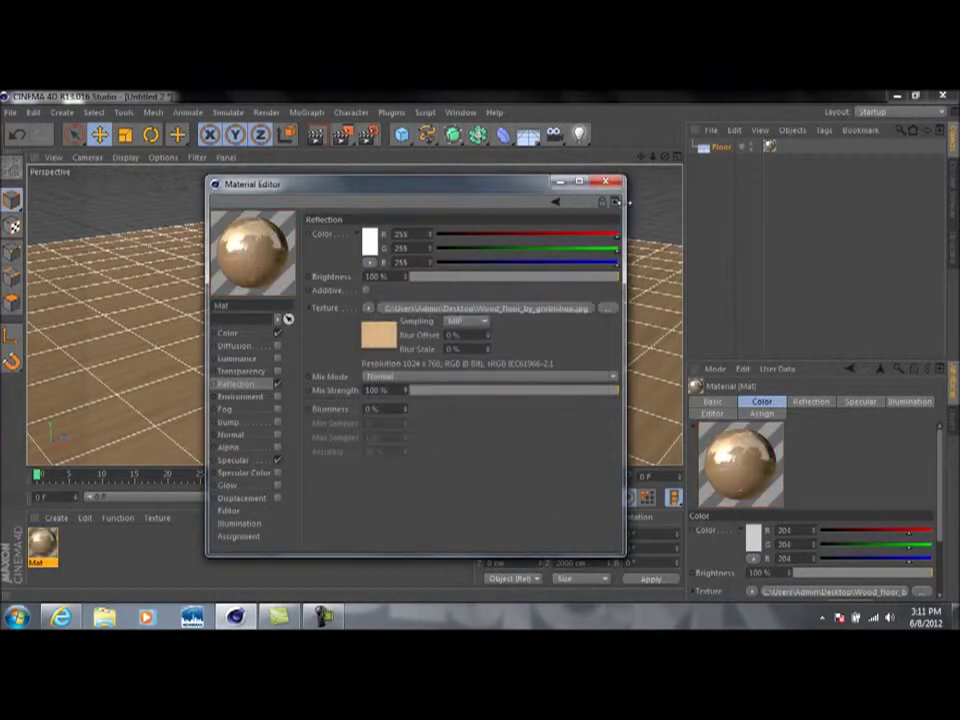
click(605, 181)
click(71, 578)
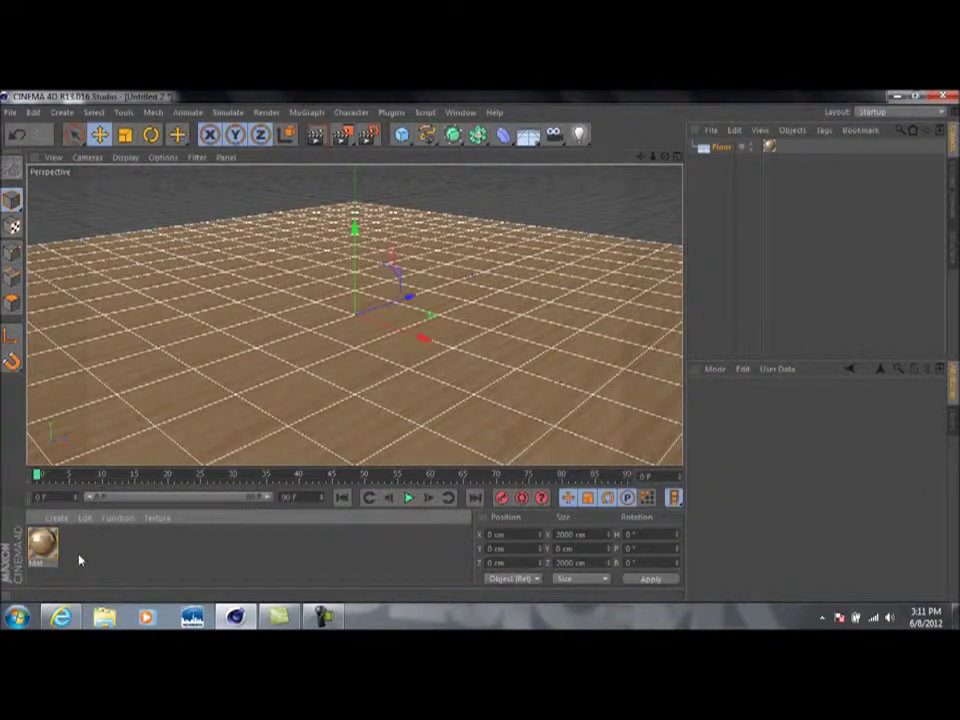
double_click(80, 558)
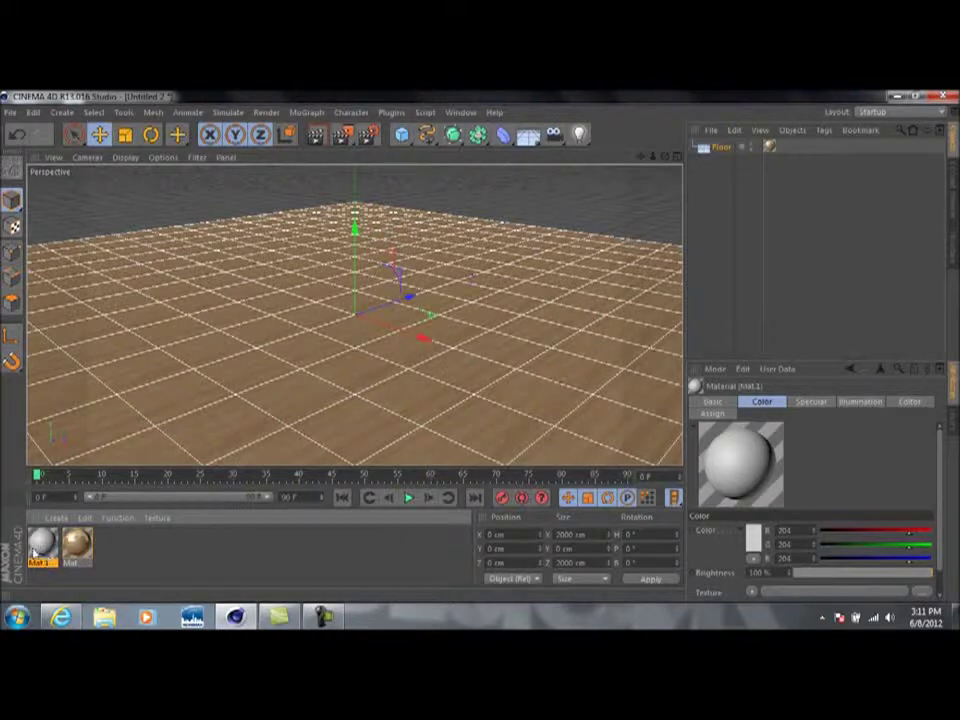
double_click(43, 546)
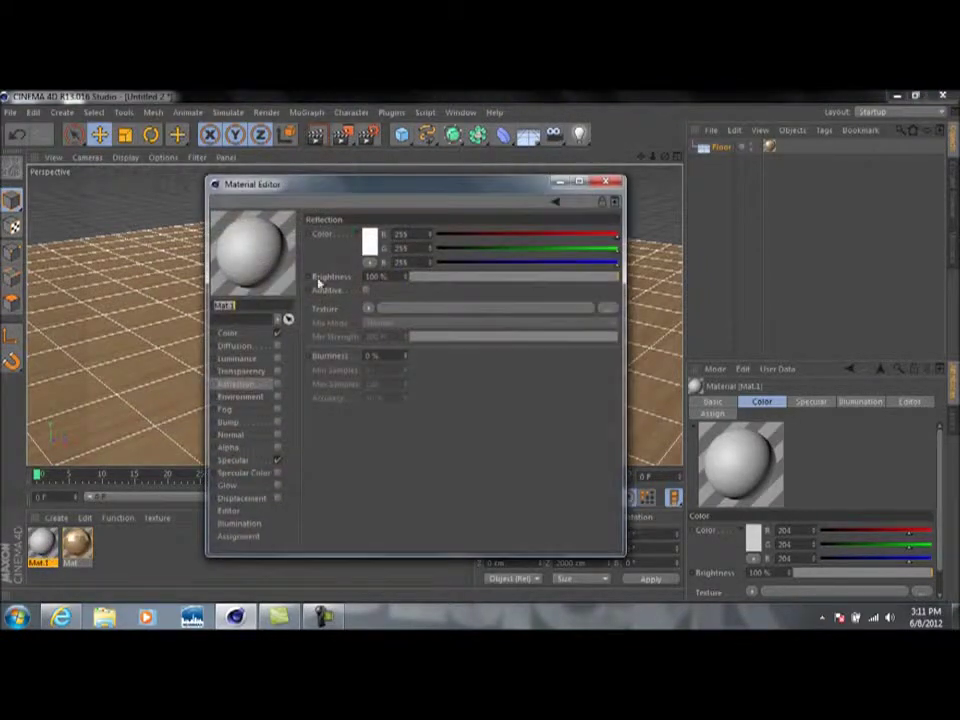
click(277, 384)
click(277, 384)
click(258, 334)
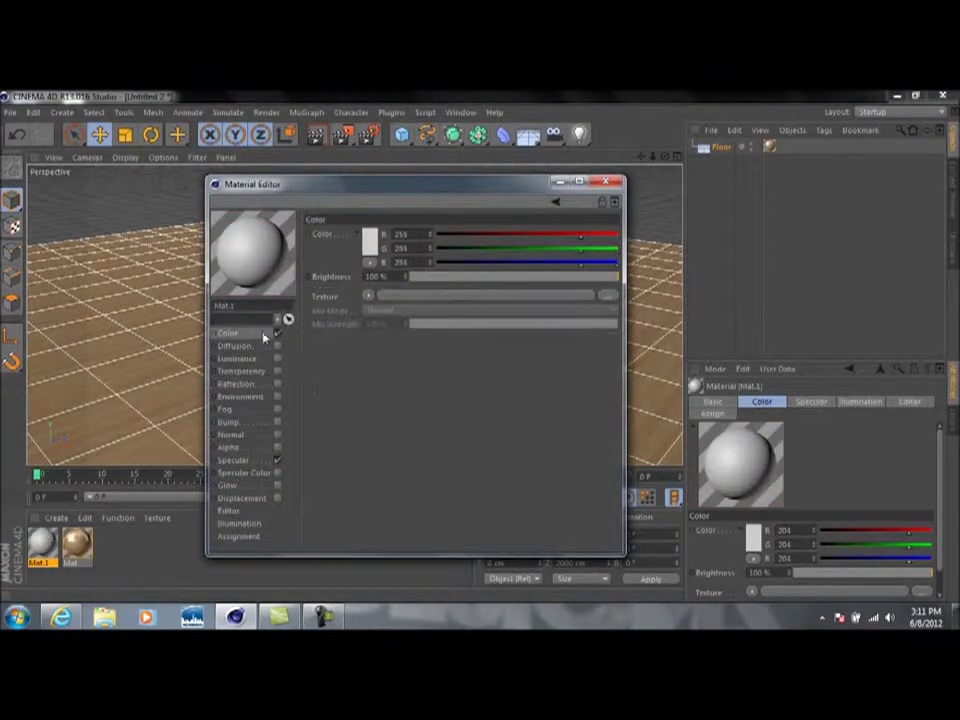
click(369, 240)
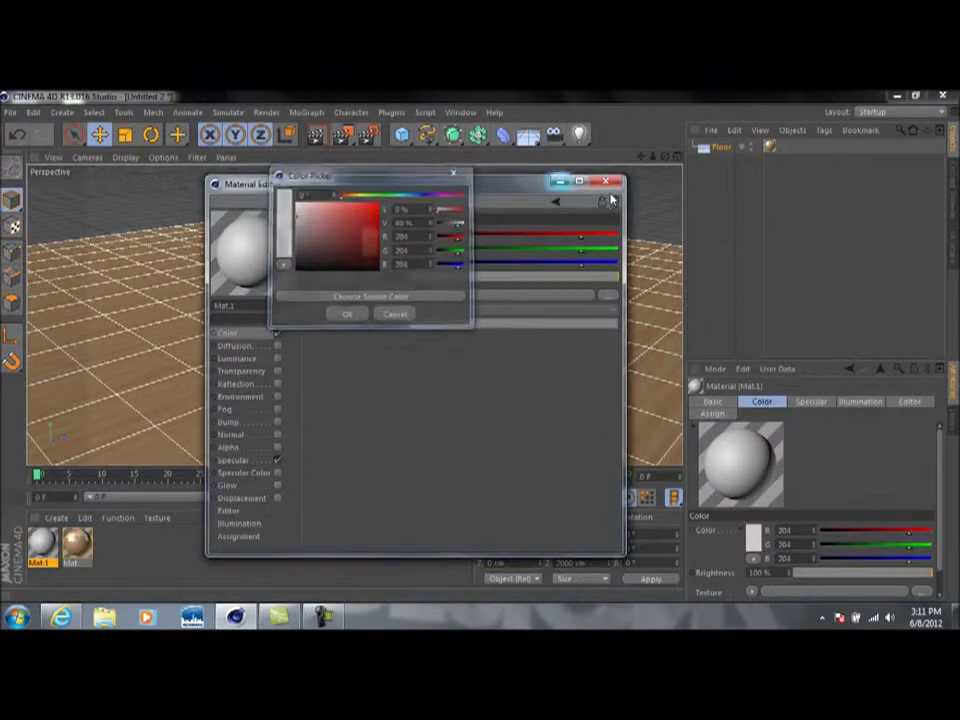
click(457, 172)
click(605, 181)
drag(41, 547, 730, 150)
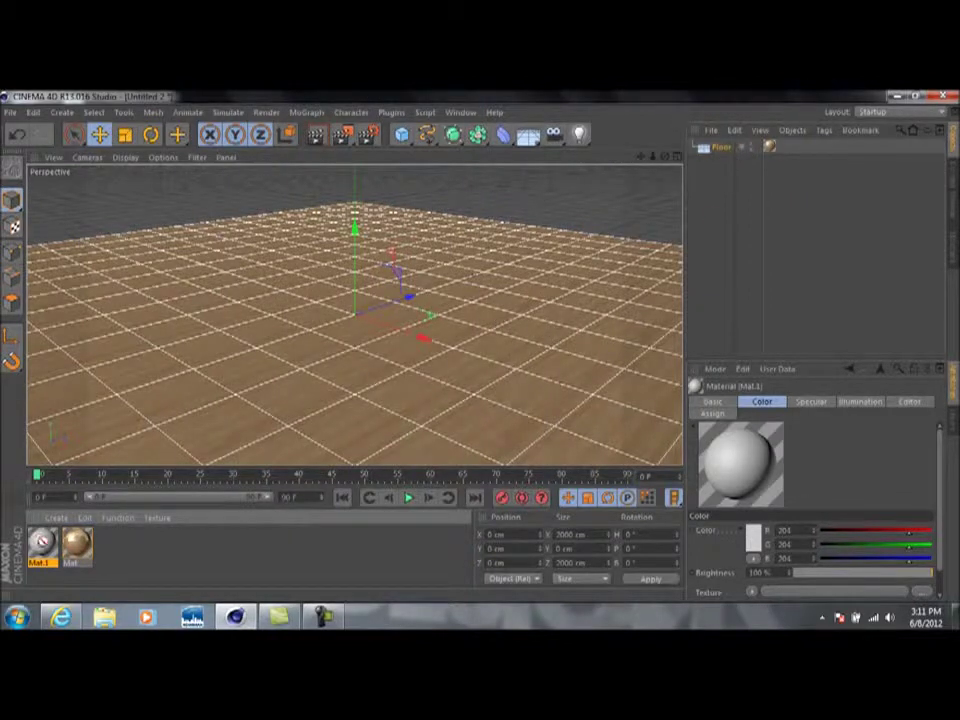
key(Delete)
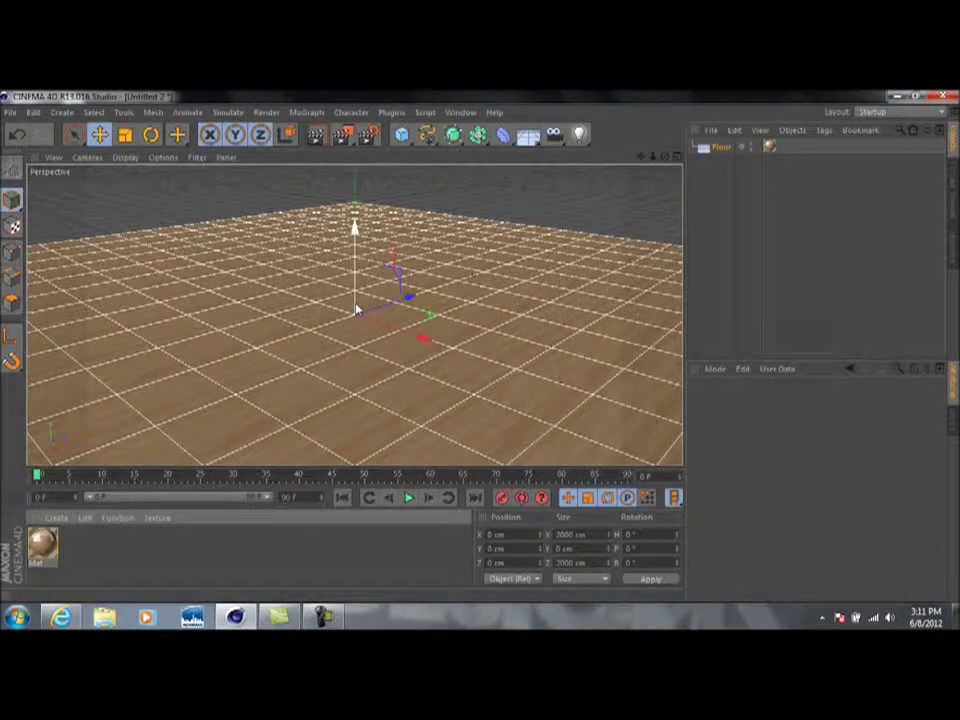
Add a Collider Body simulation tag to the Floor object.
right_click(716, 152)
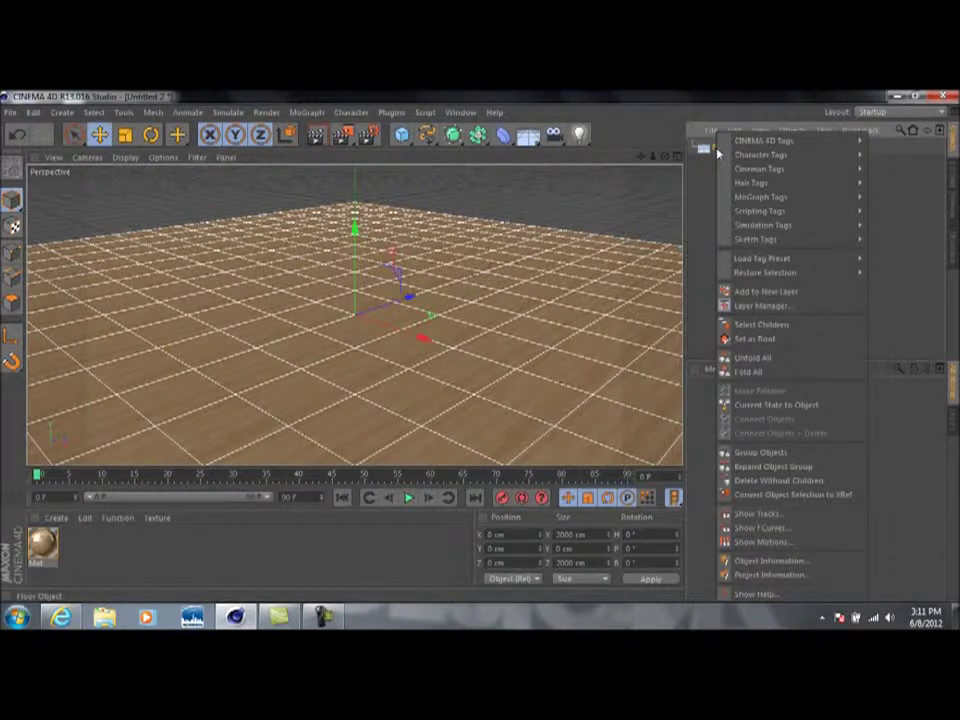
mouse_move(786, 225)
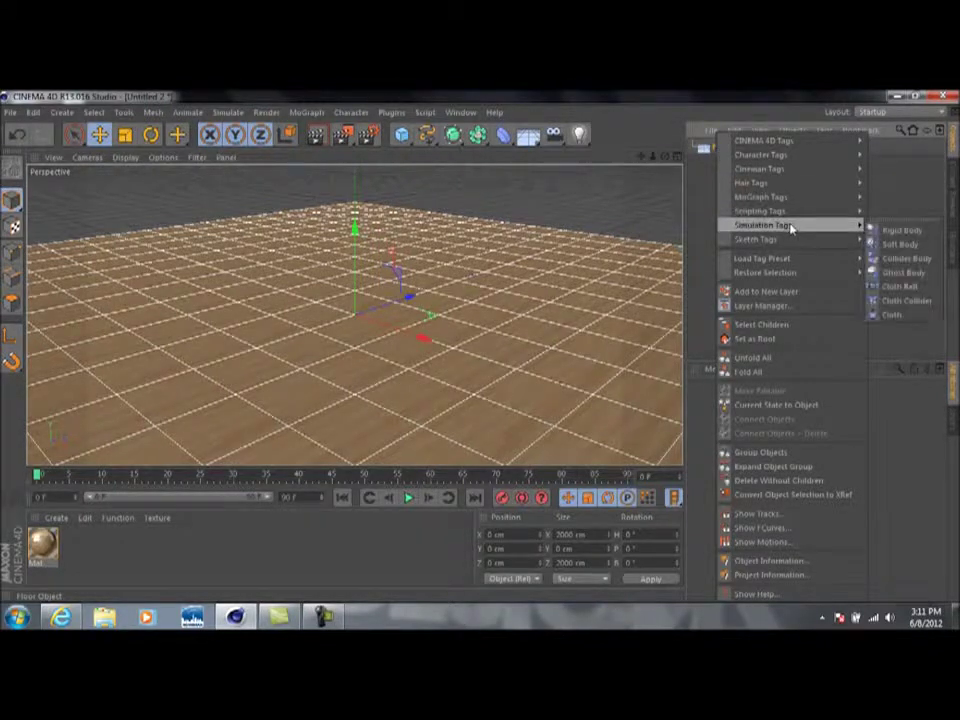
click(890, 232)
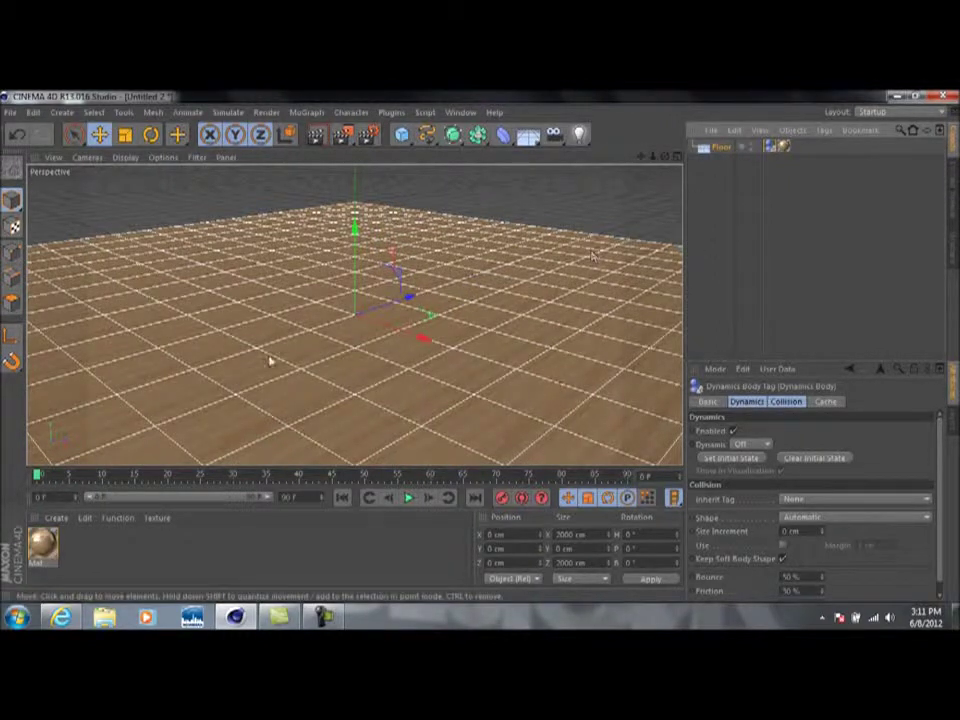
Add a Cube primitive to the scene.
click(400, 412)
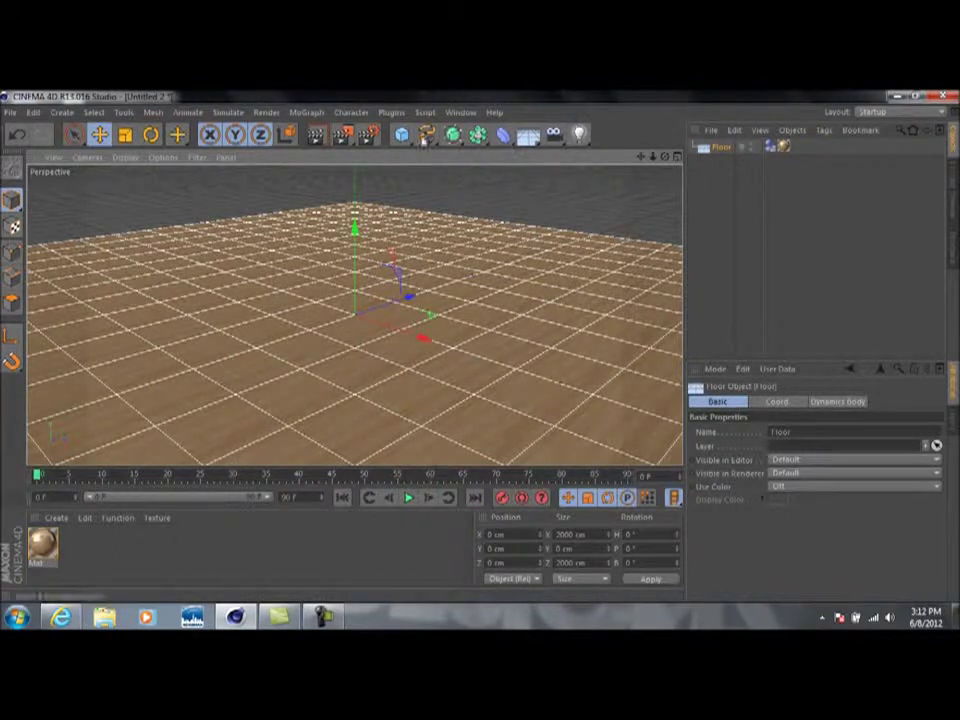
click(401, 134)
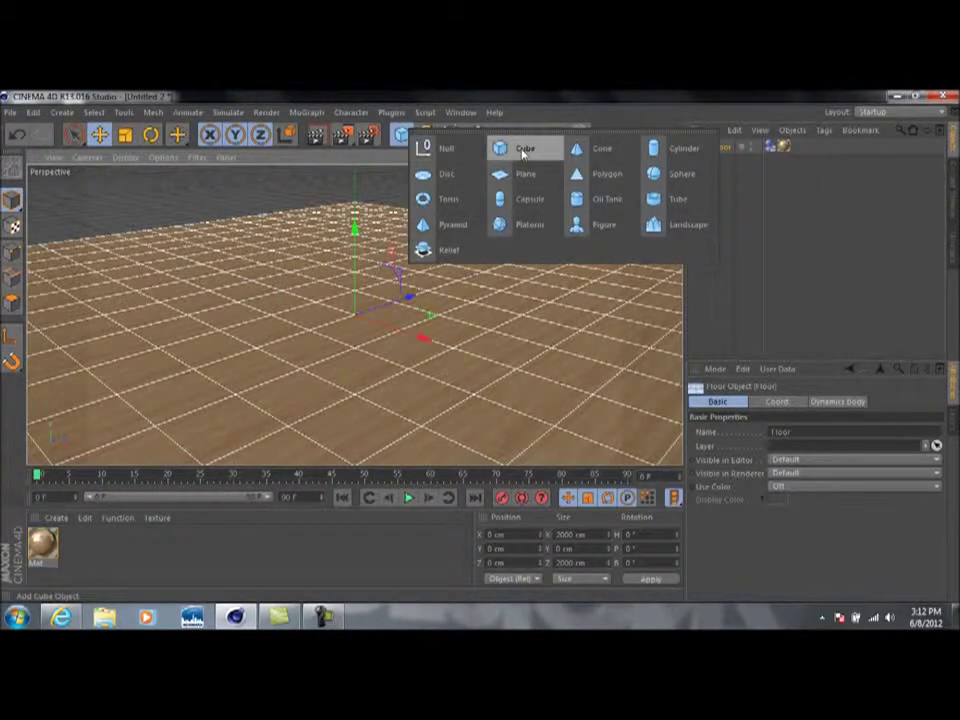
click(523, 150)
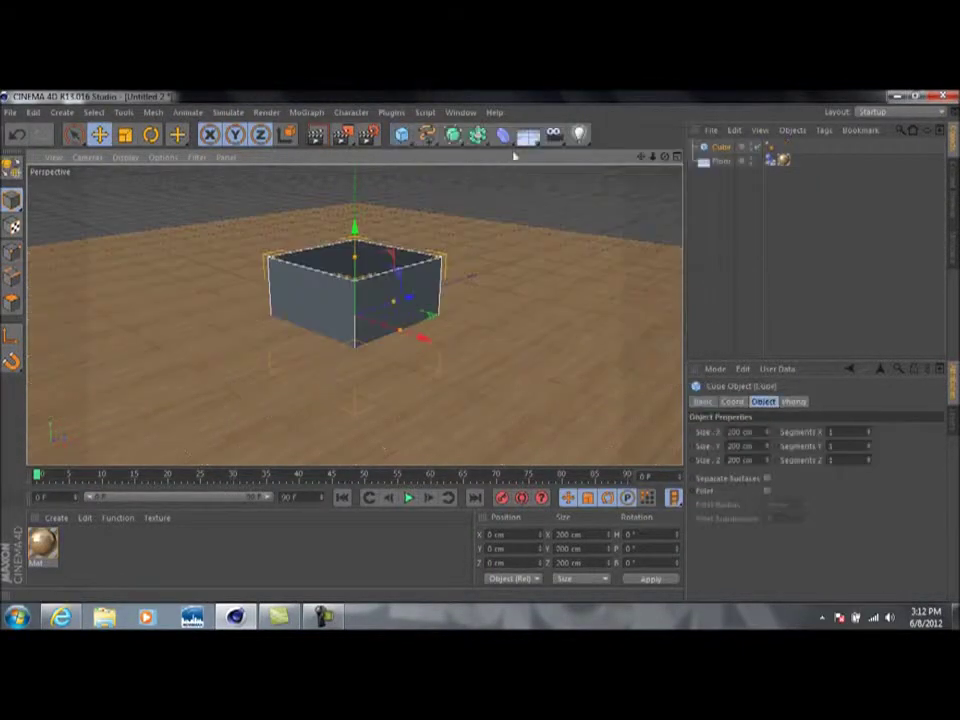
Set the cube's Y position to 100 cm so it rests on the floor.
click(515, 548)
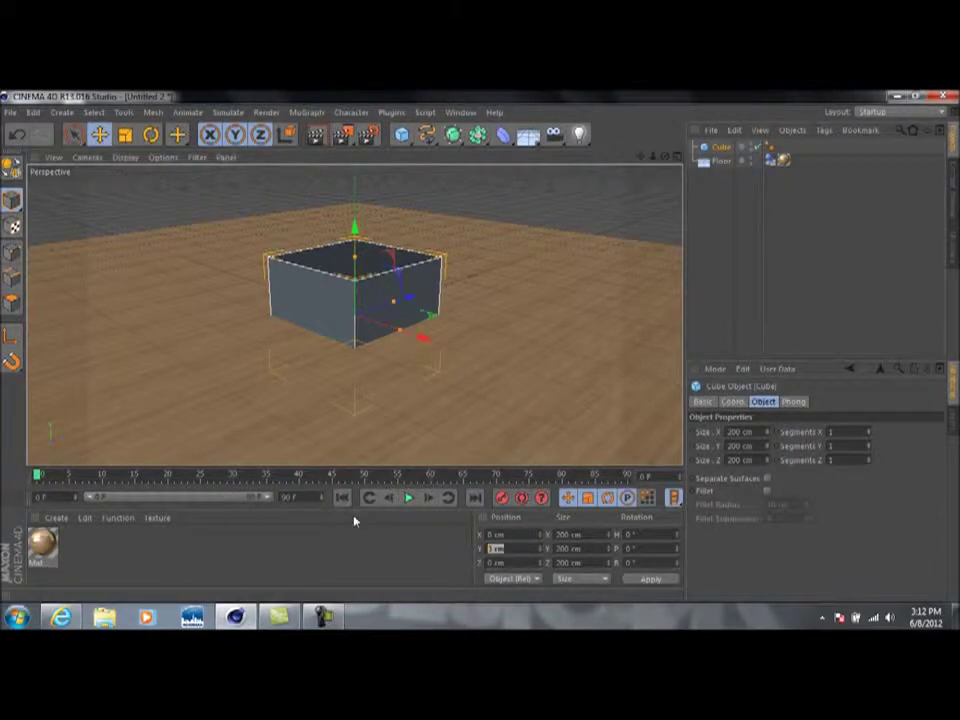
text(100)
key(Return)
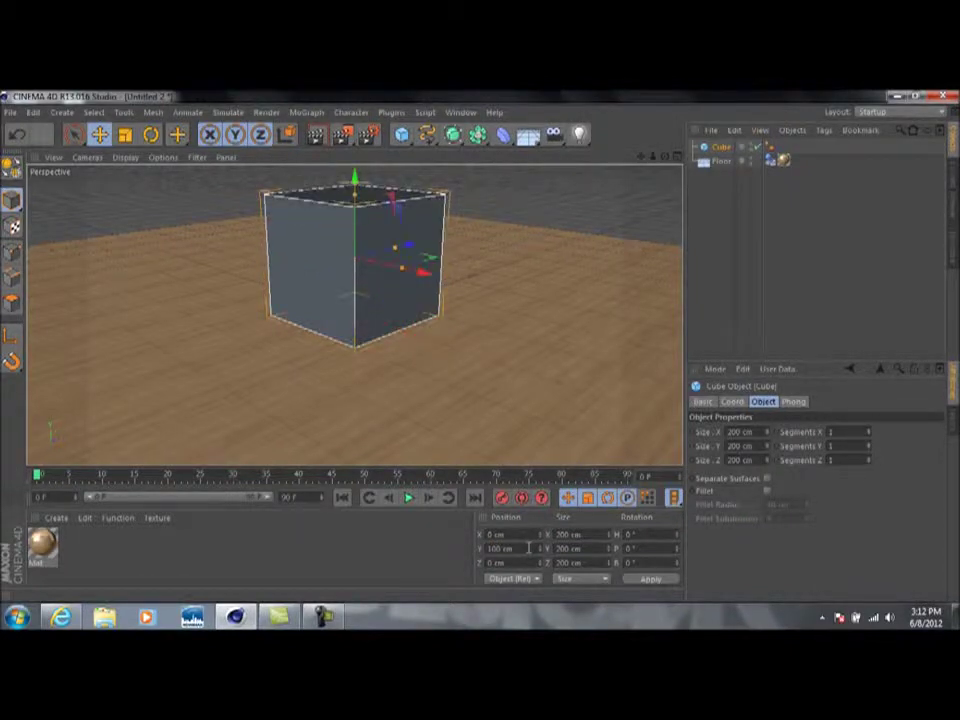
Create a Nukei shader material for the cube.
mouse_move(354, 315)
alt+mouse_down()
mouse_move(340, 318)
mouse_move(372, 300)
mouse_move(354, 315)
alt+mouse_up()
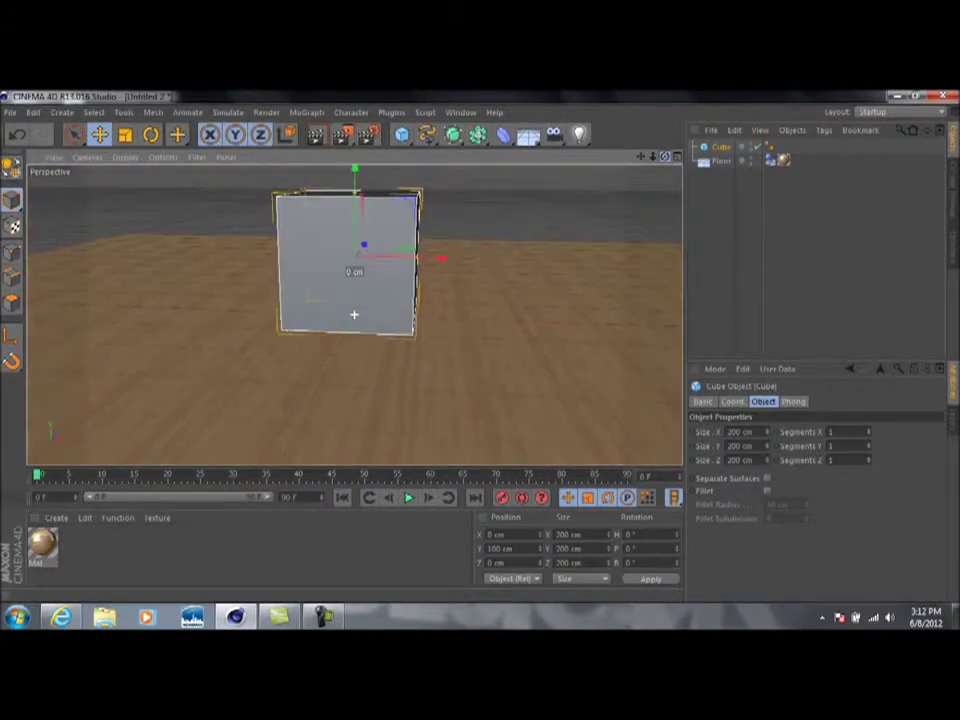
click(57, 518)
mouse_move(96, 419)
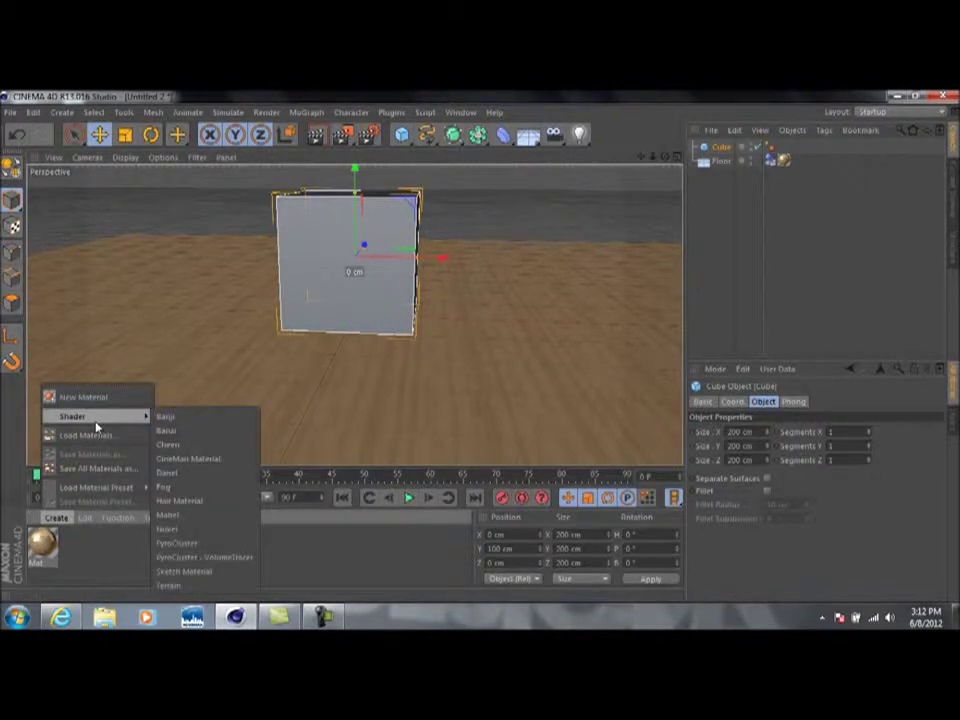
click(188, 529)
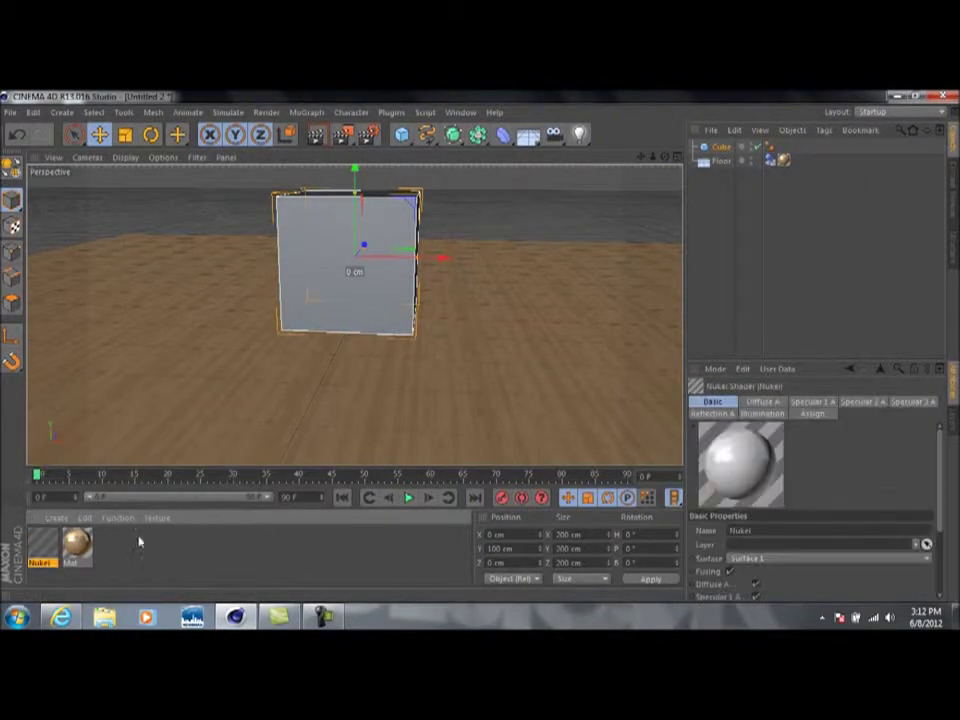
Set the Nukei material's Diffuse A color to bright magenta and close the material's settings.
double_click(42, 545)
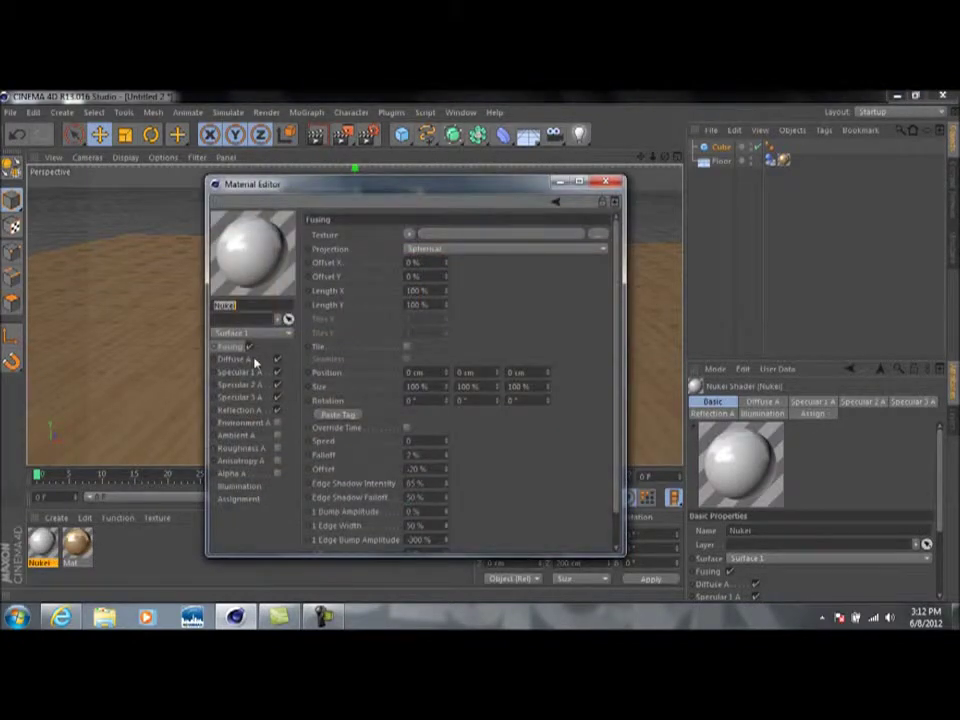
click(250, 360)
click(368, 238)
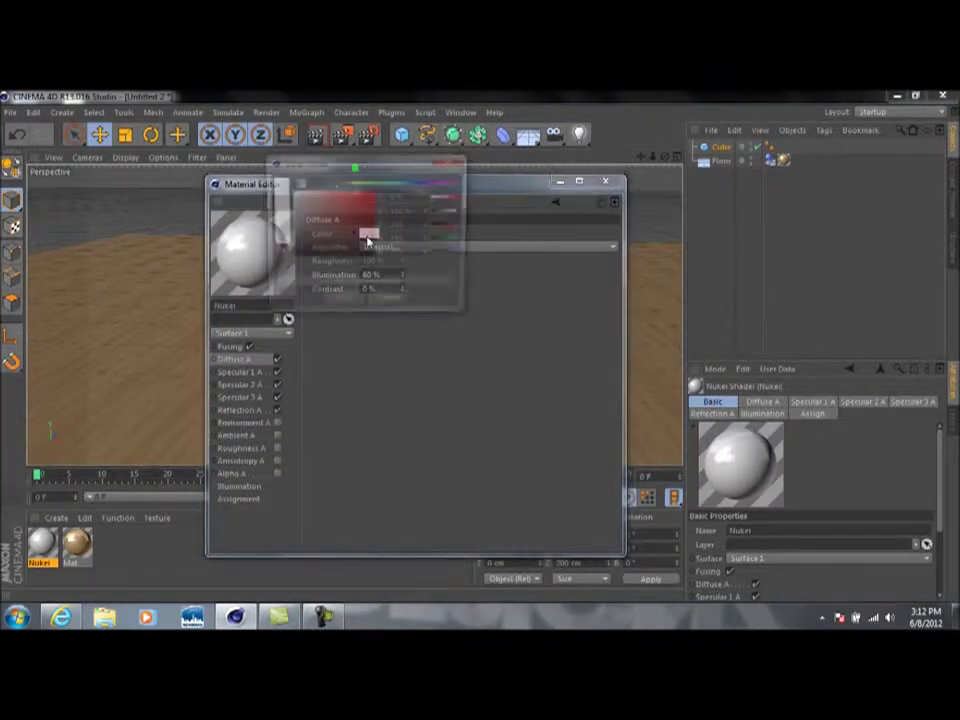
mouse_move(445, 188)
mouse_down()
mouse_move(435, 192)
mouse_move(446, 188)
mouse_up()
click(375, 192)
click(342, 303)
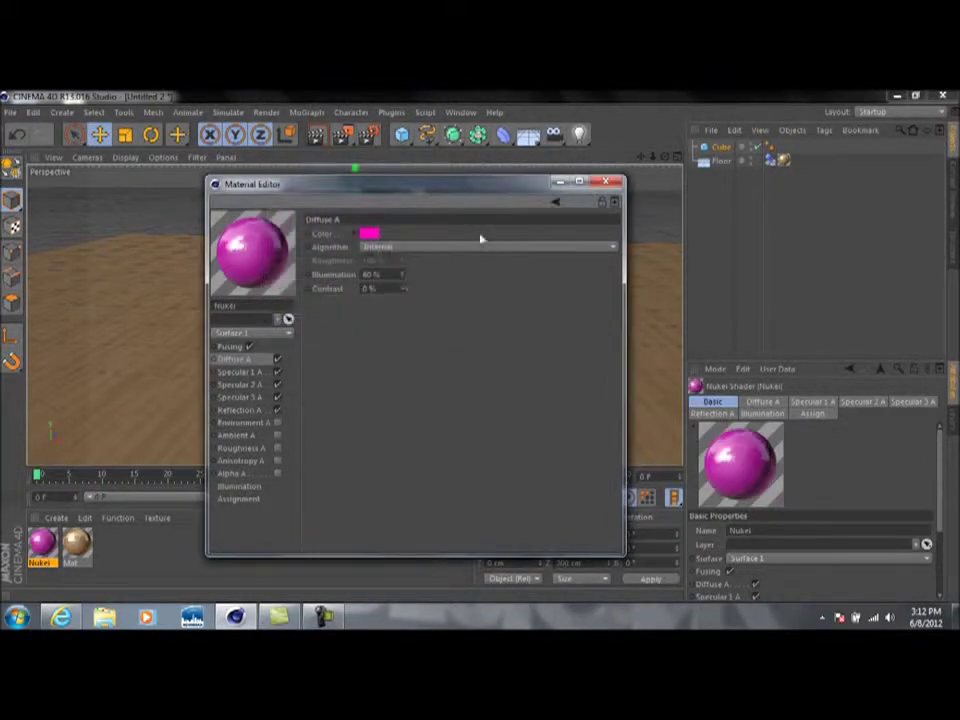
click(605, 181)
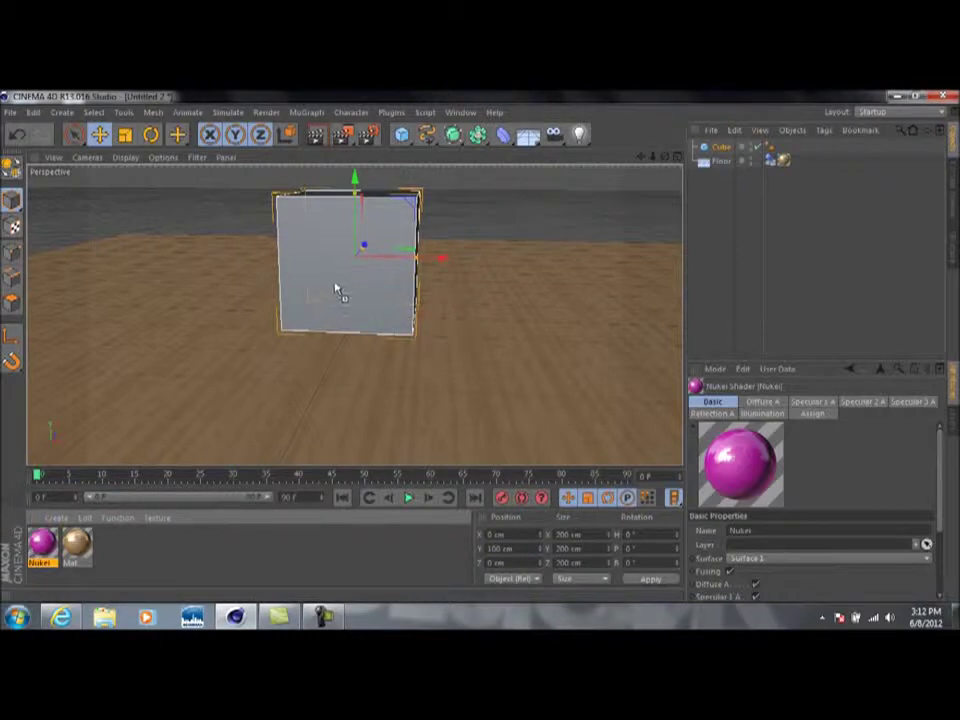
Apply the magenta Nukei material to the cube and preview it with viewport renders from two angles.
drag(336, 288, 335, 289)
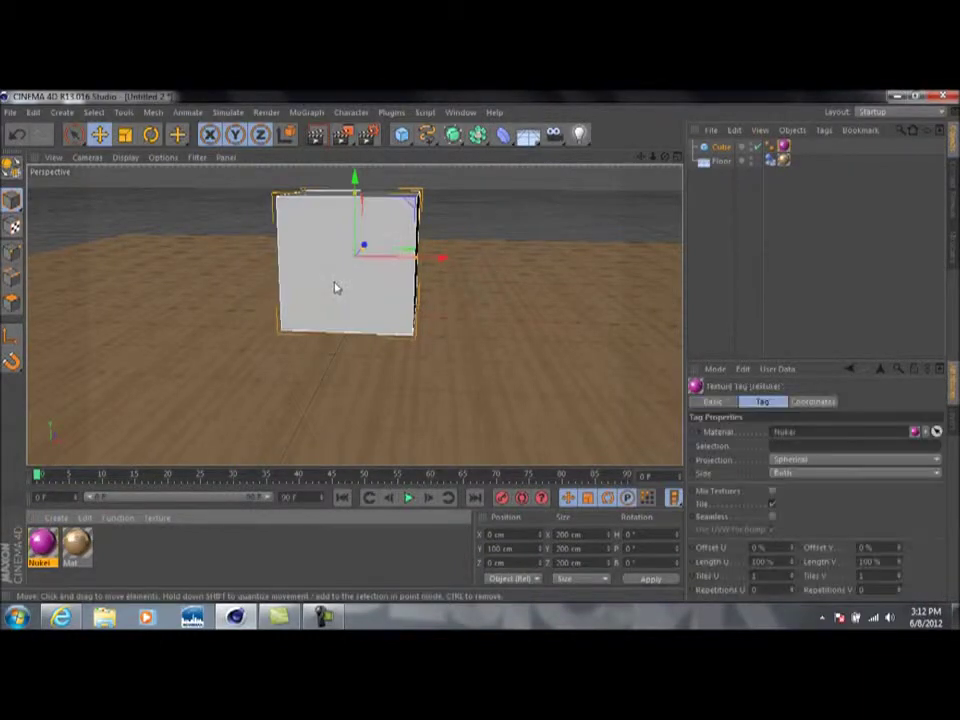
click(318, 136)
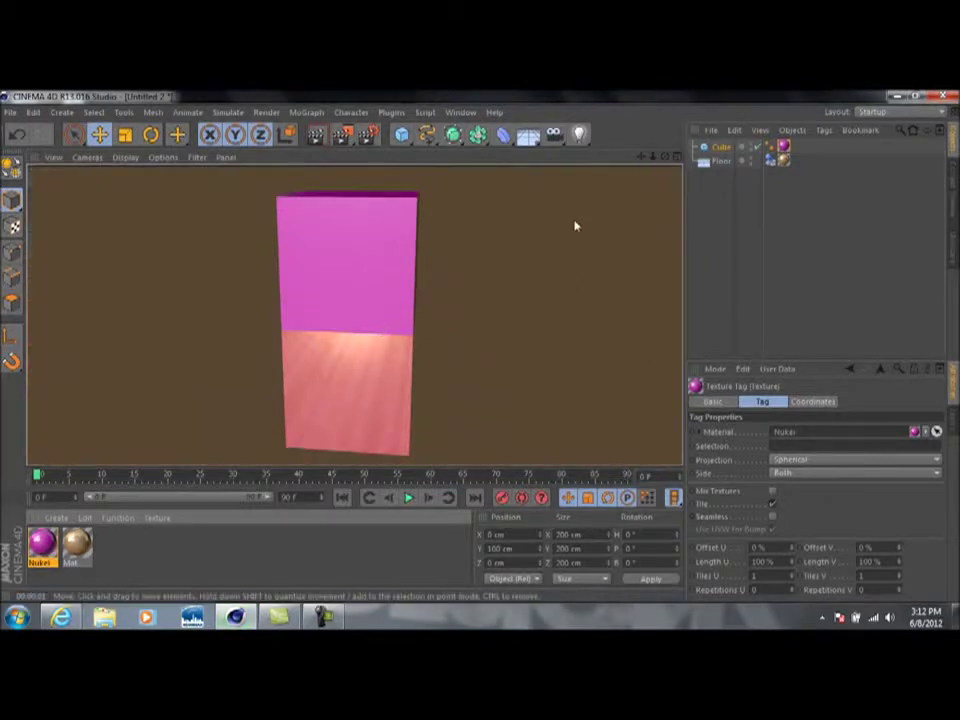
click(632, 176)
alt+drag(340, 250, 354, 315)
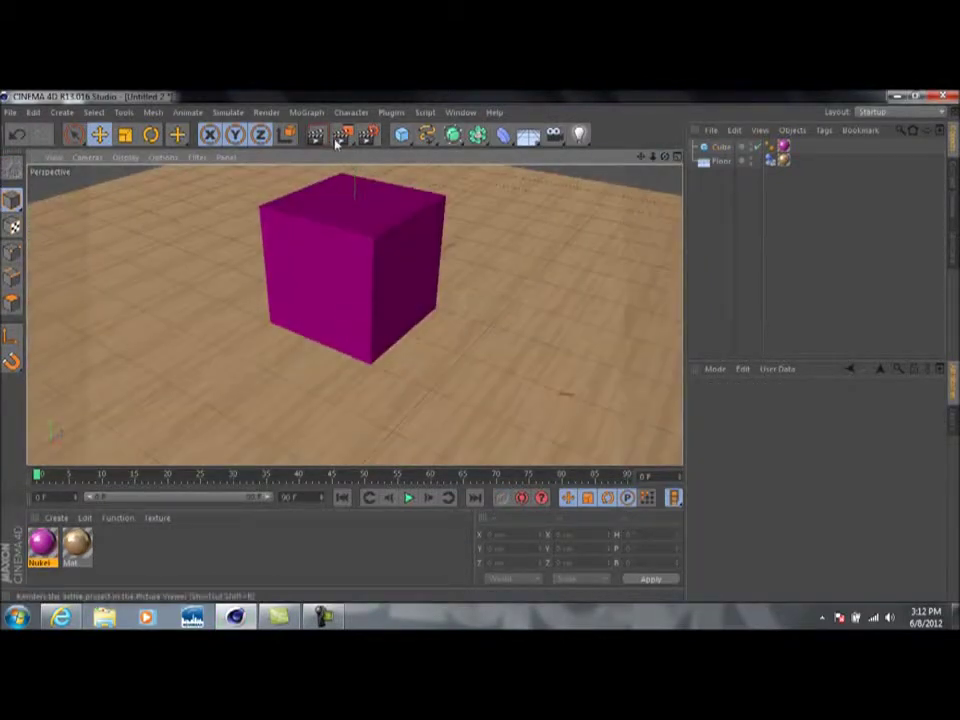
mouse_move(371, 264)
alt+mouse_down()
mouse_move(381, 276)
mouse_move(369, 270)
alt+mouse_up()
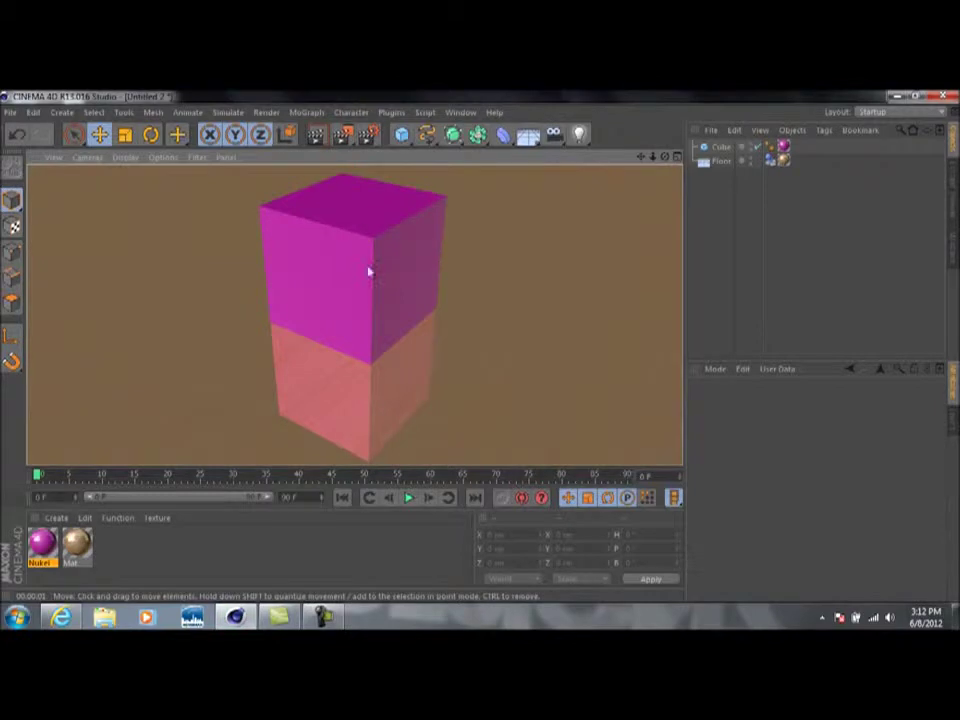
click(410, 287)
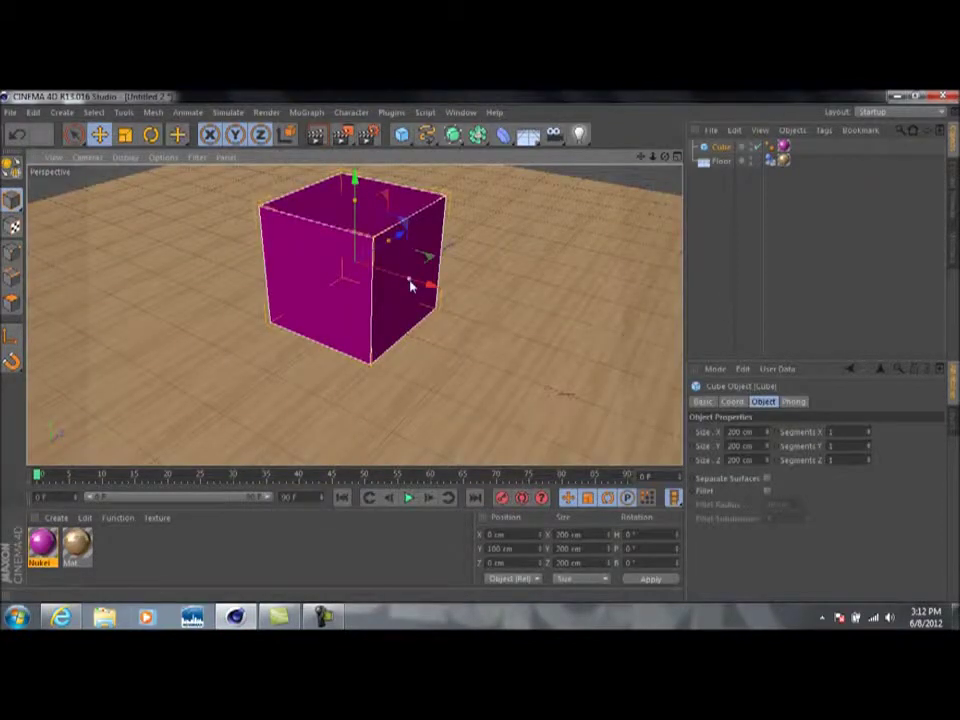
Add a standard light and place it in front of the cube, about 235 cm high and at Z about -277 cm.
mouse_move(551, 238)
alt+mouse_down()
mouse_move(543, 212)
mouse_move(546, 231)
alt+mouse_up()
scroll(546, 227, down, 2)
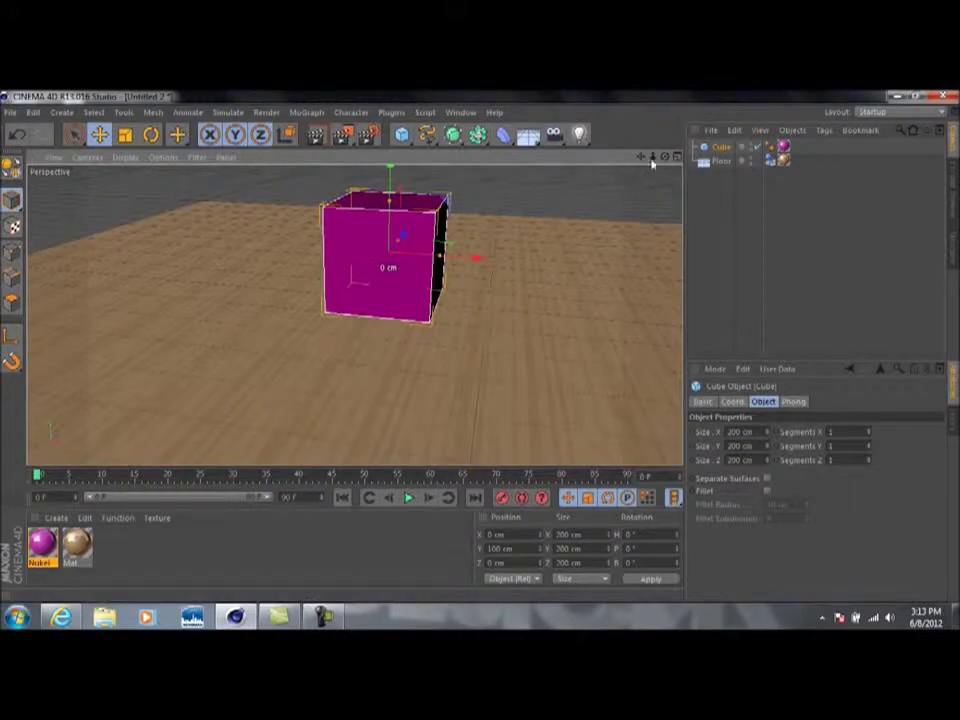
scroll(645, 163, up, 2)
click(579, 134)
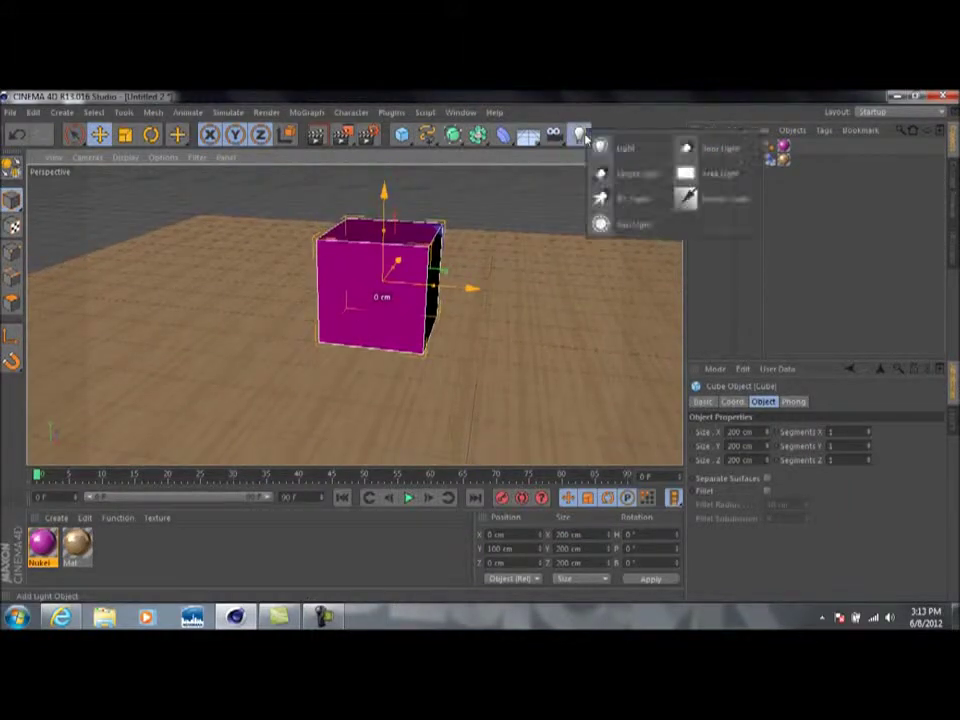
click(602, 147)
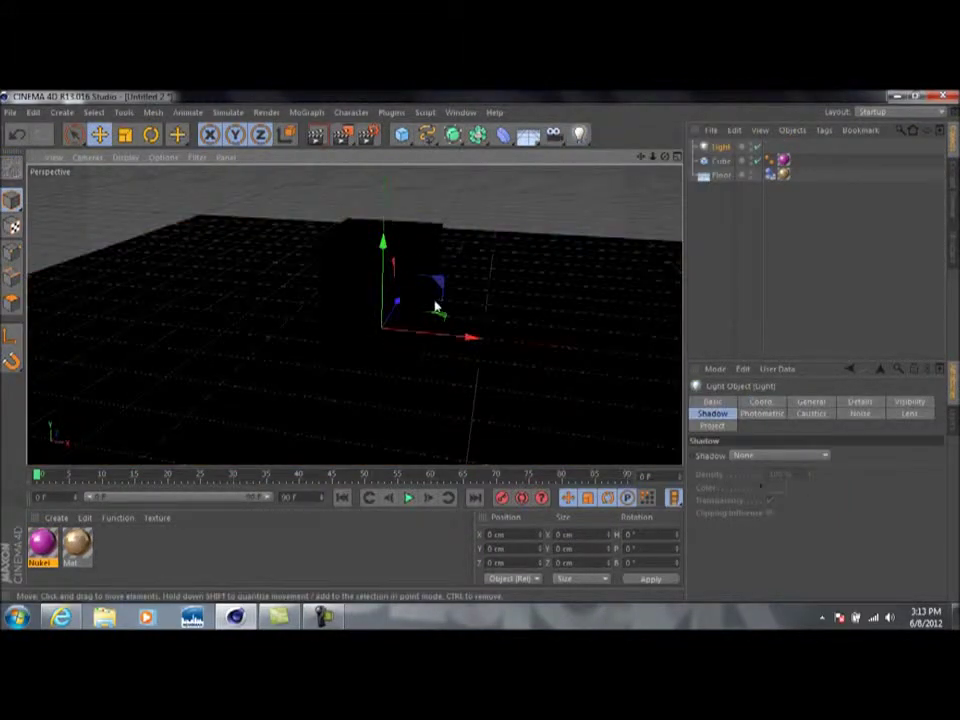
drag(398, 305, 321, 366)
drag(300, 300, 298, 216)
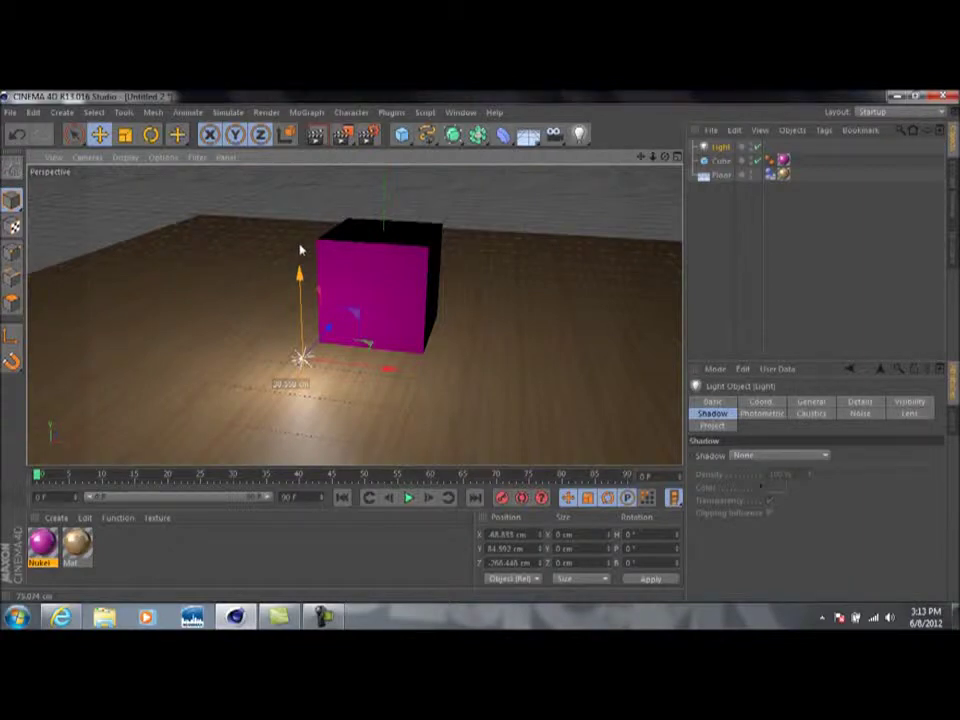
drag(323, 262, 309, 210)
drag(318, 262, 304, 186)
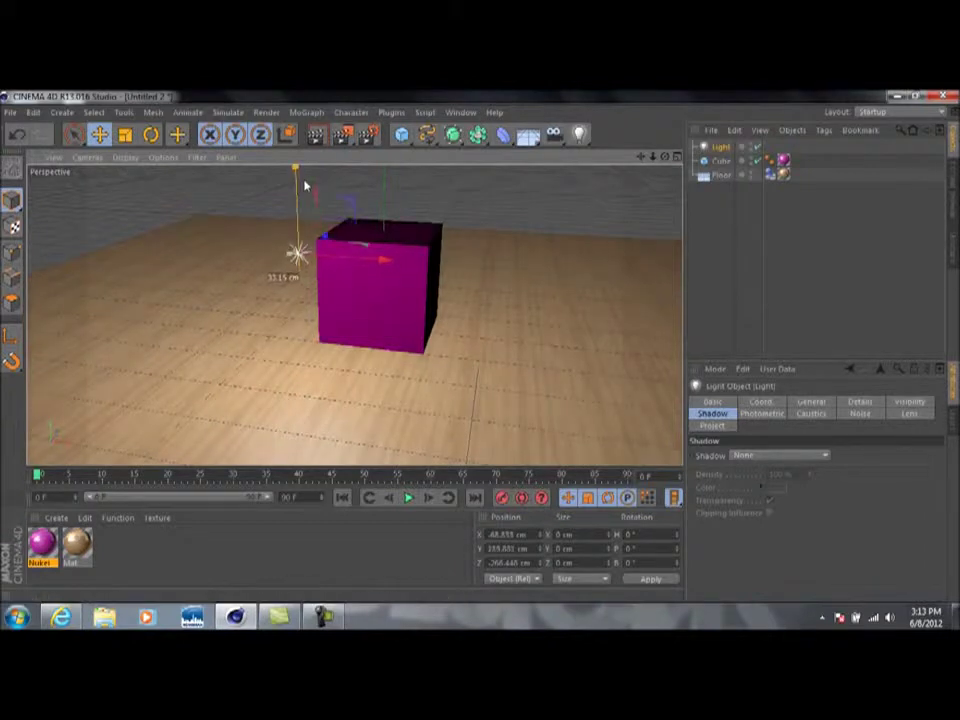
drag(386, 261, 413, 257)
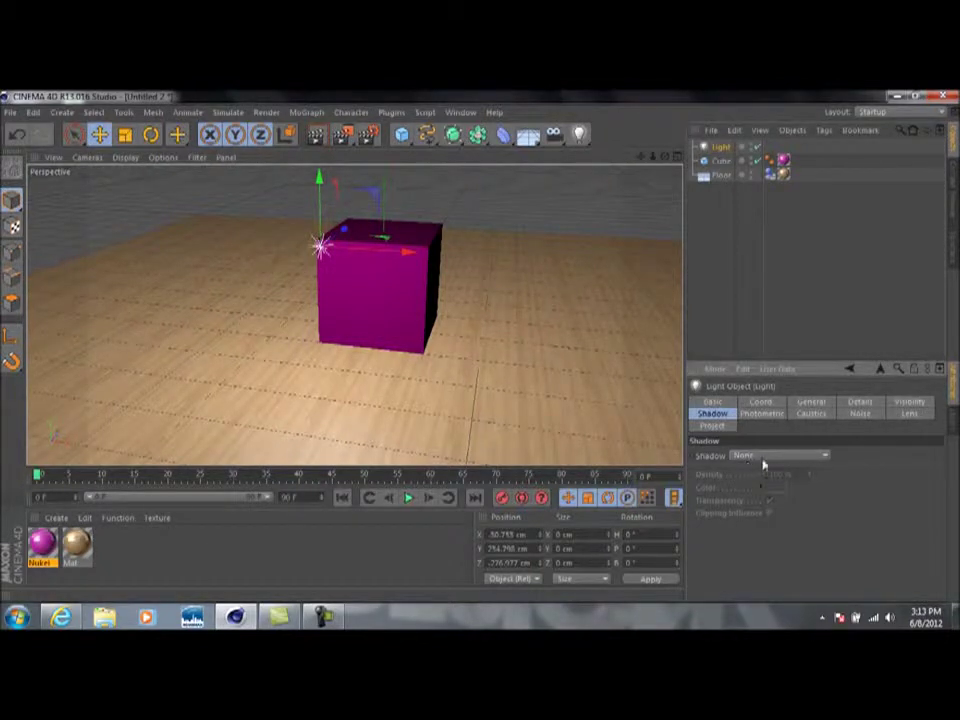
Set the light's shadow type to Shadow Maps (Soft) and preview the shadow with a viewport render.
click(822, 458)
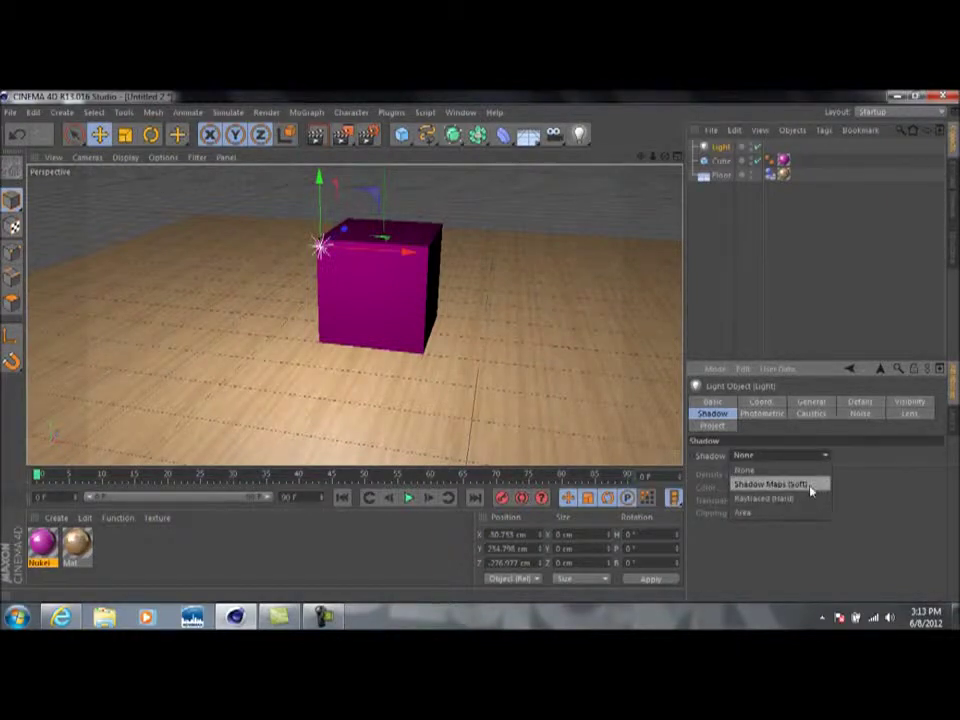
click(811, 487)
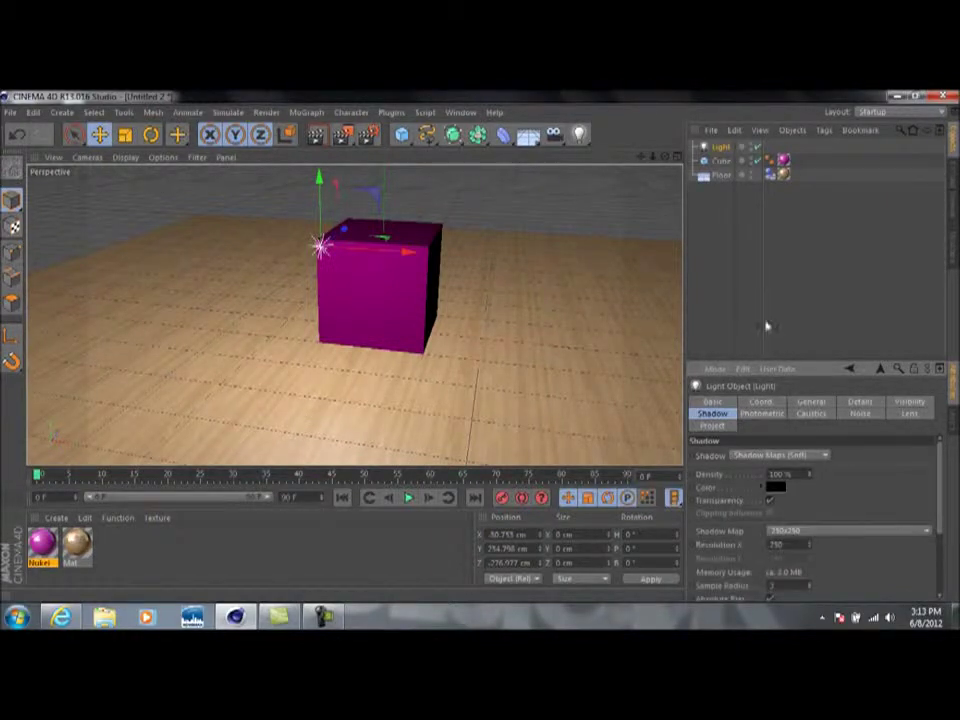
click(316, 134)
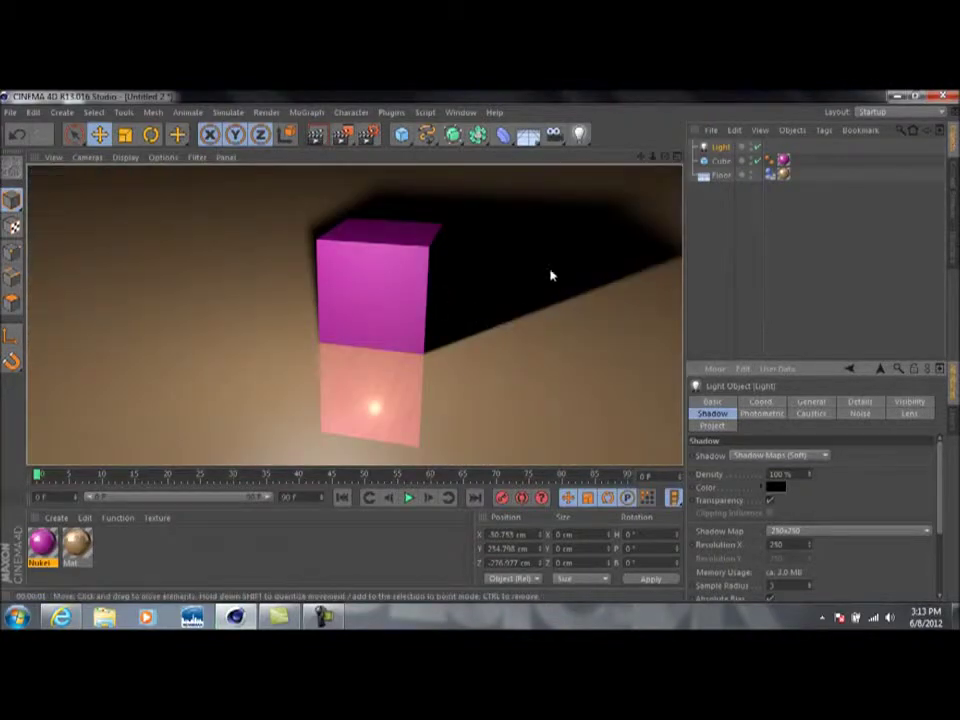
click(516, 287)
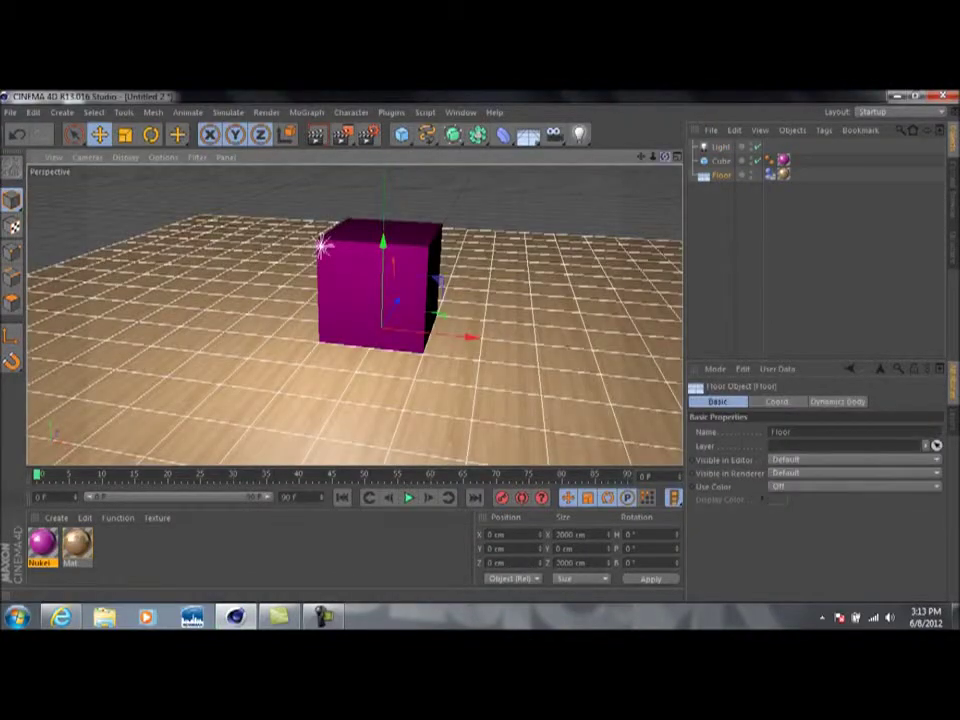
Add a second light beside the cube's dark side at about X 322, Y 242, Z -128 cm.
drag(643, 157, 354, 315)
drag(578, 134, 621, 156)
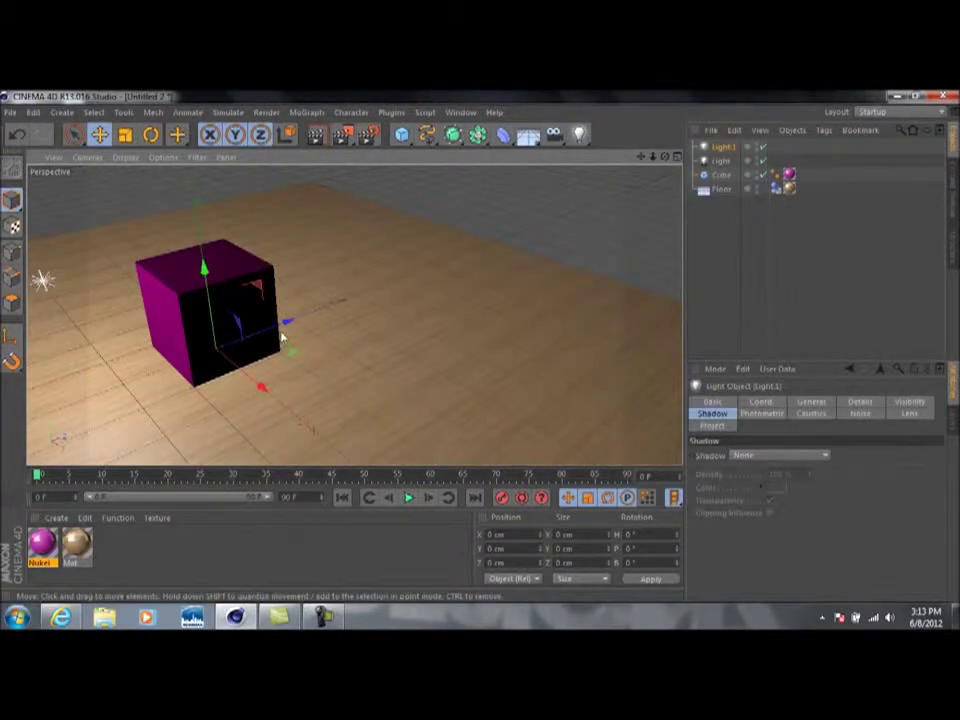
drag(262, 338, 208, 355)
drag(156, 401, 182, 300)
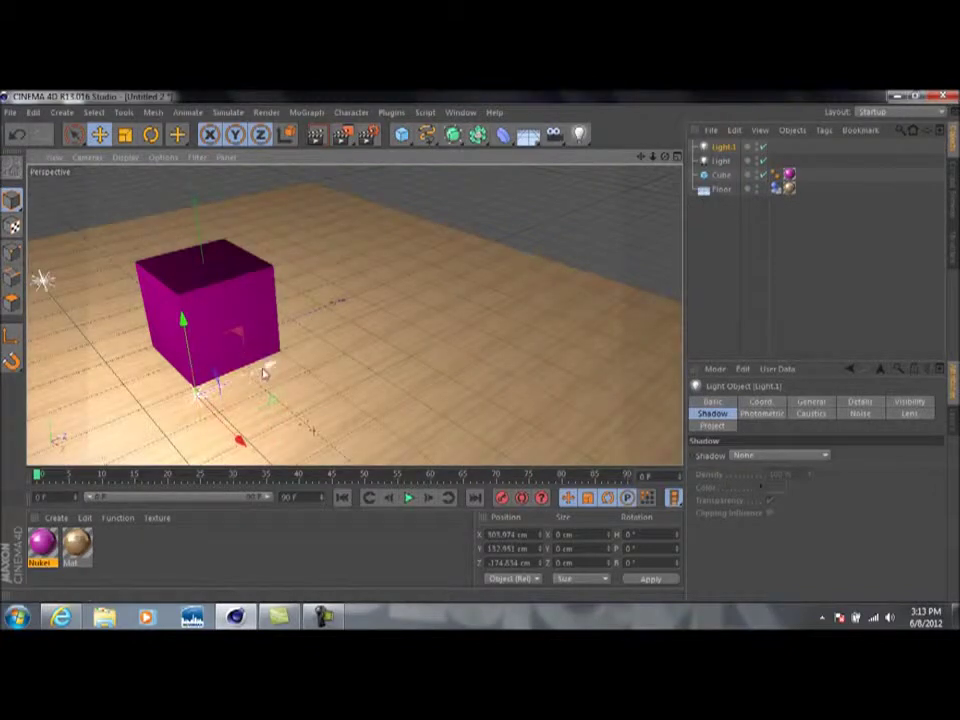
drag(264, 371, 332, 352)
drag(258, 290, 256, 228)
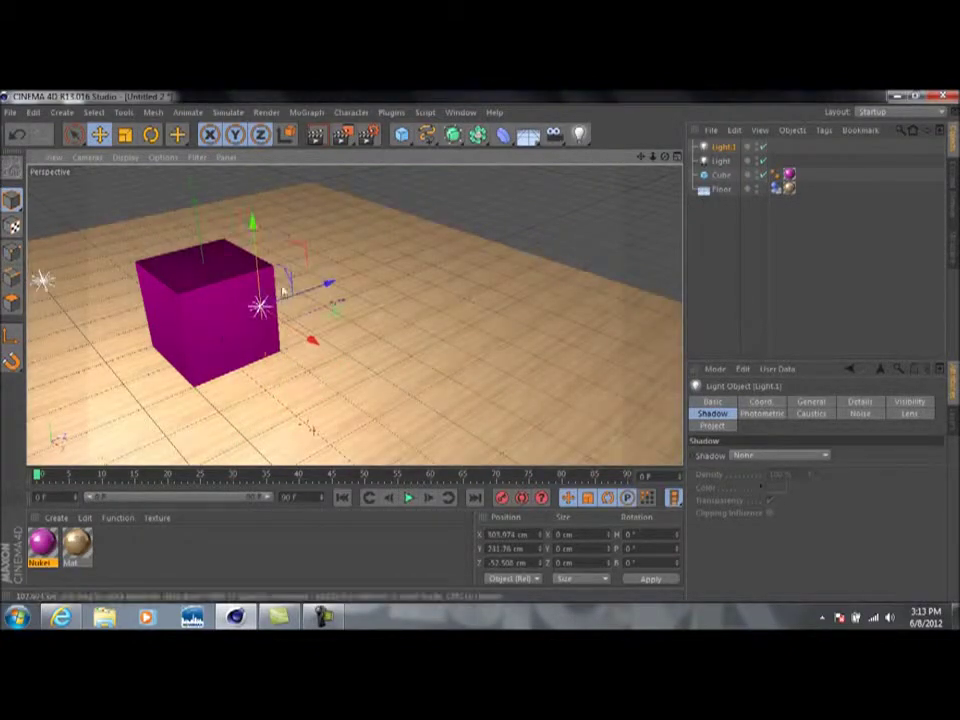
drag(326, 287, 283, 301)
drag(264, 357, 273, 369)
Render the viewport from two angles to examine the lighting from both lights.
click(315, 138)
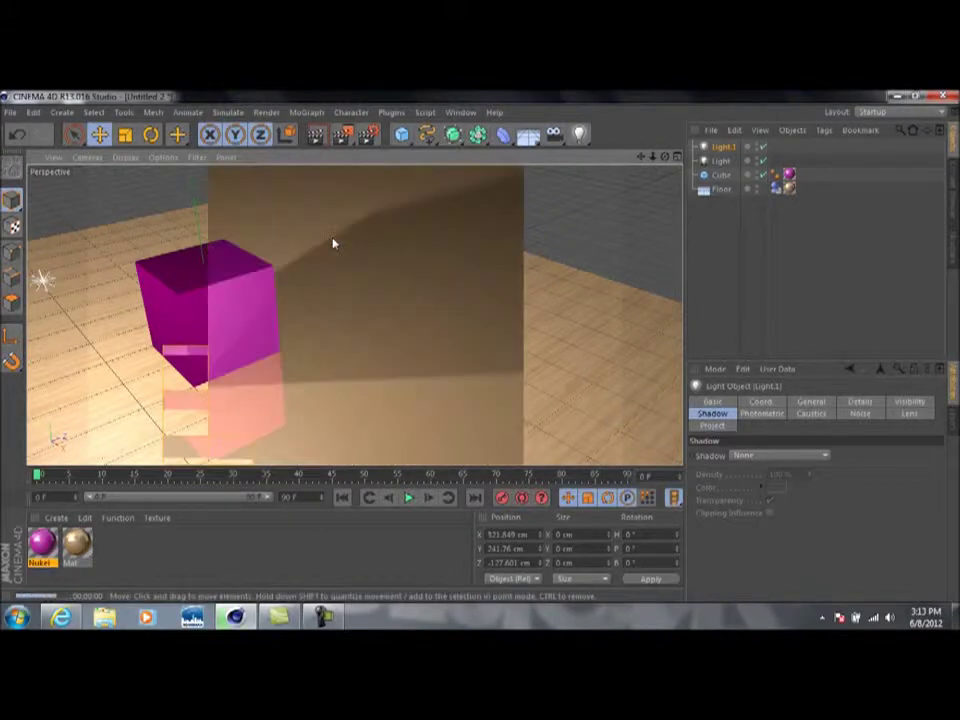
click(360, 330)
drag(662, 156, 720, 172)
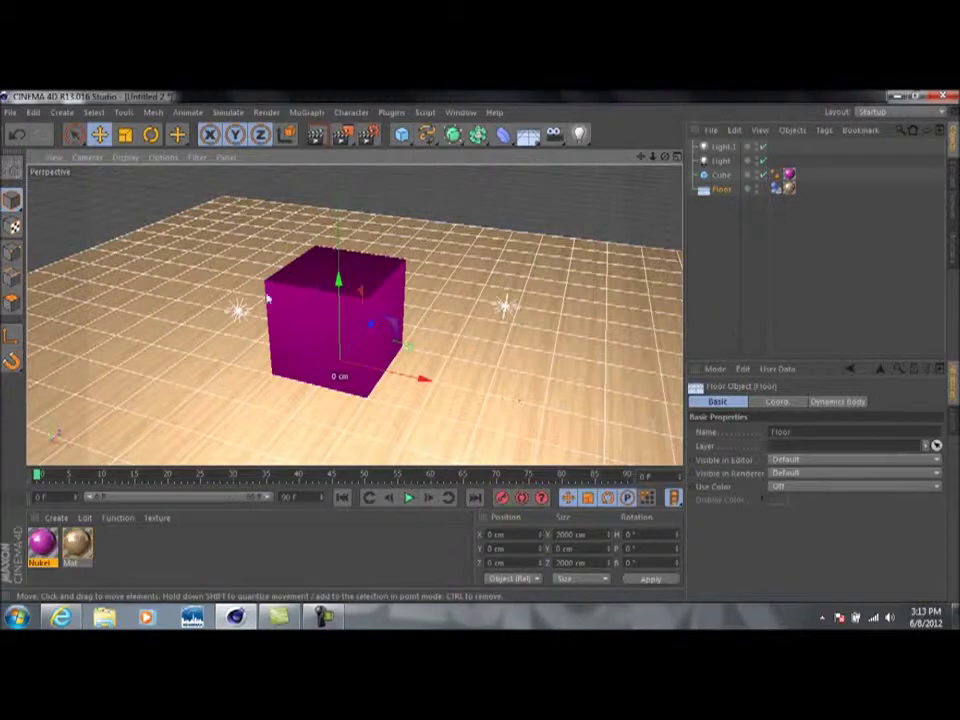
click(322, 139)
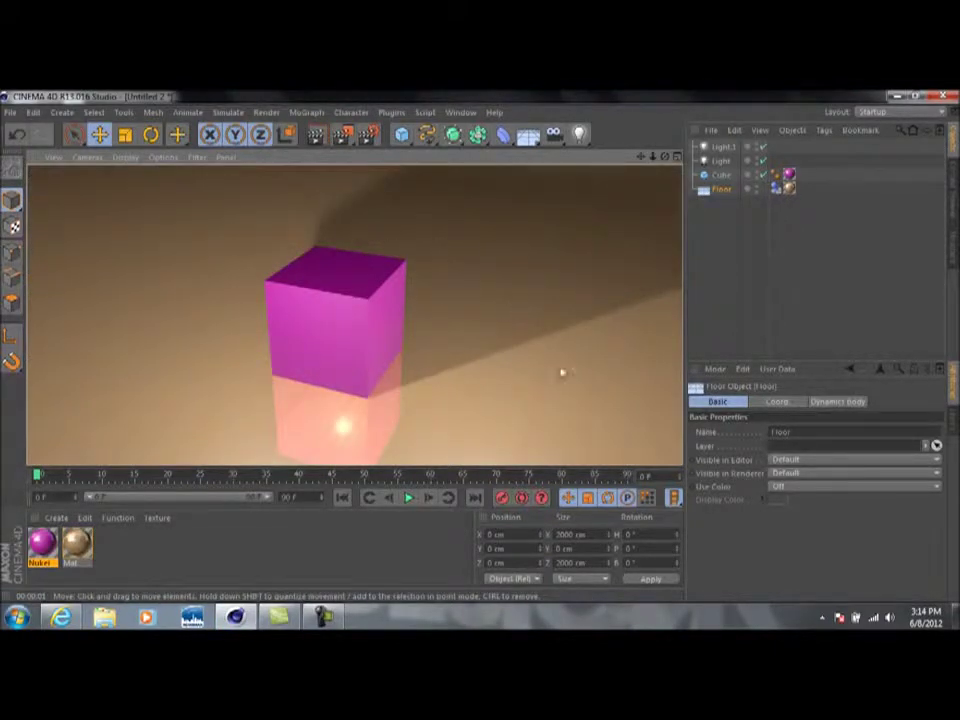
click(439, 321)
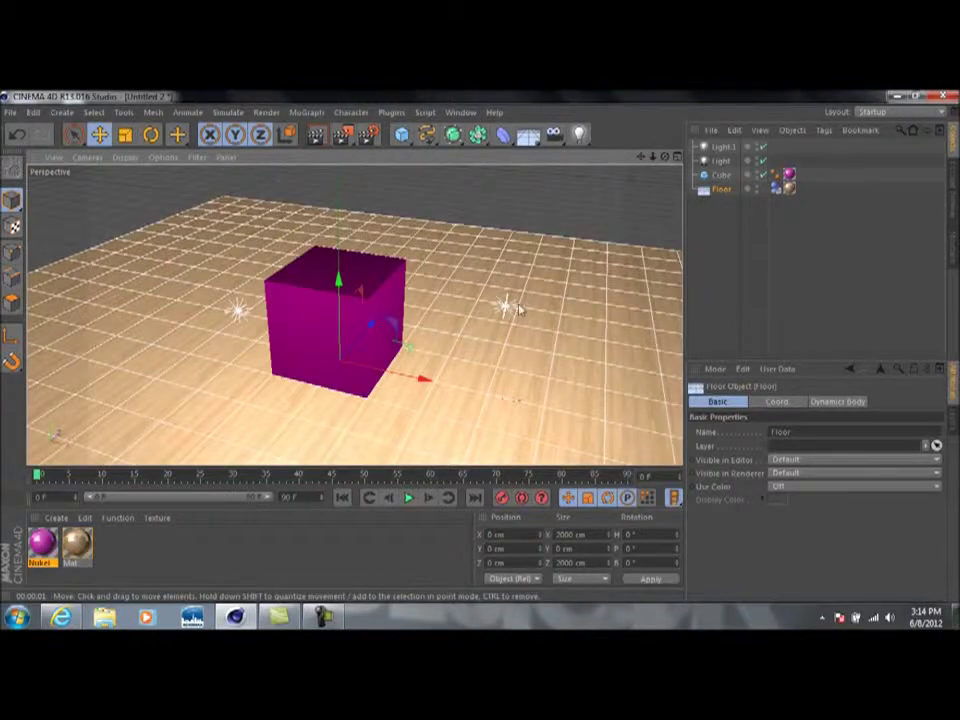
Move the second light back to a Z position of about 260 cm and preview the result with a viewport render.
click(507, 306)
drag(519, 283, 543, 220)
drag(634, 240, 591, 246)
key(ctrl+r)
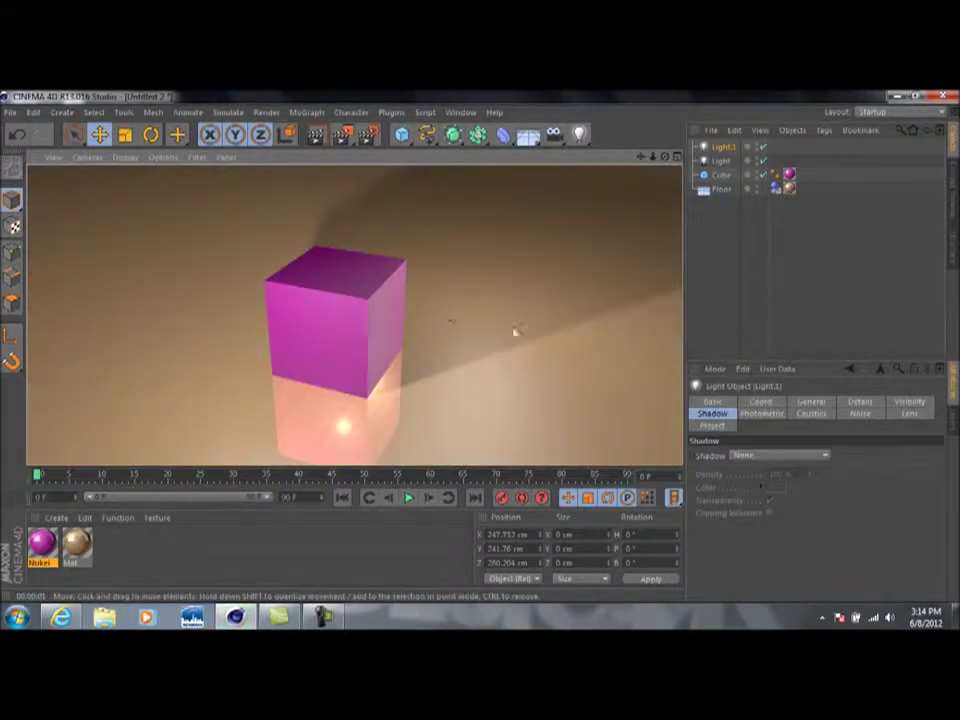
click(514, 332)
Open Thrausi for the magenta cube and set its dynamic trigger mode to On Collision.
alt+drag(641, 169, 418, 248)
click(390, 250)
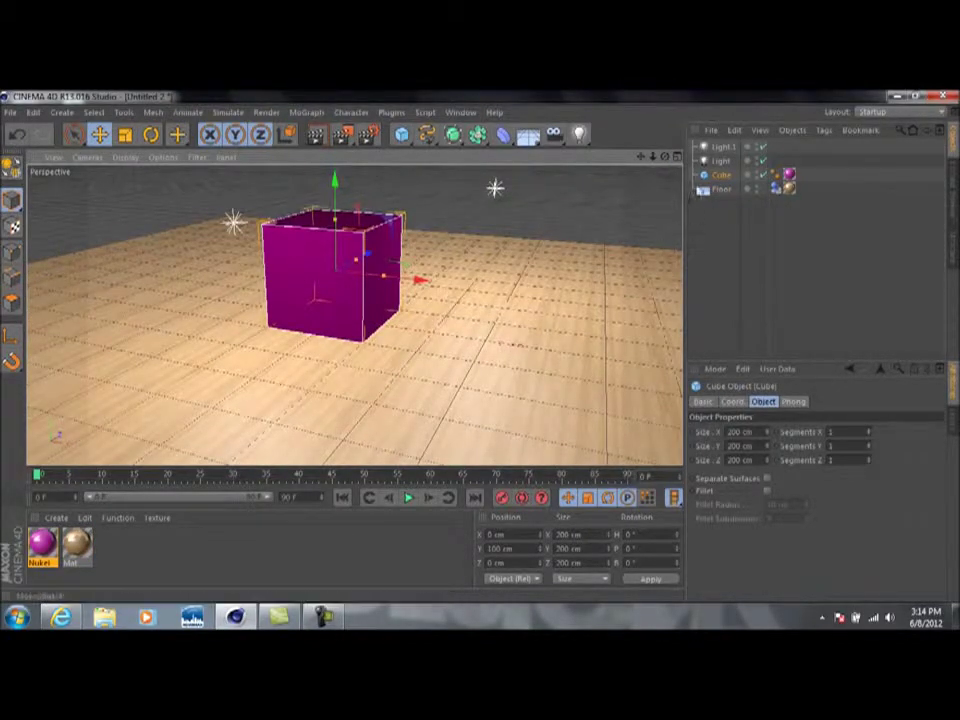
click(390, 113)
mouse_move(410, 152)
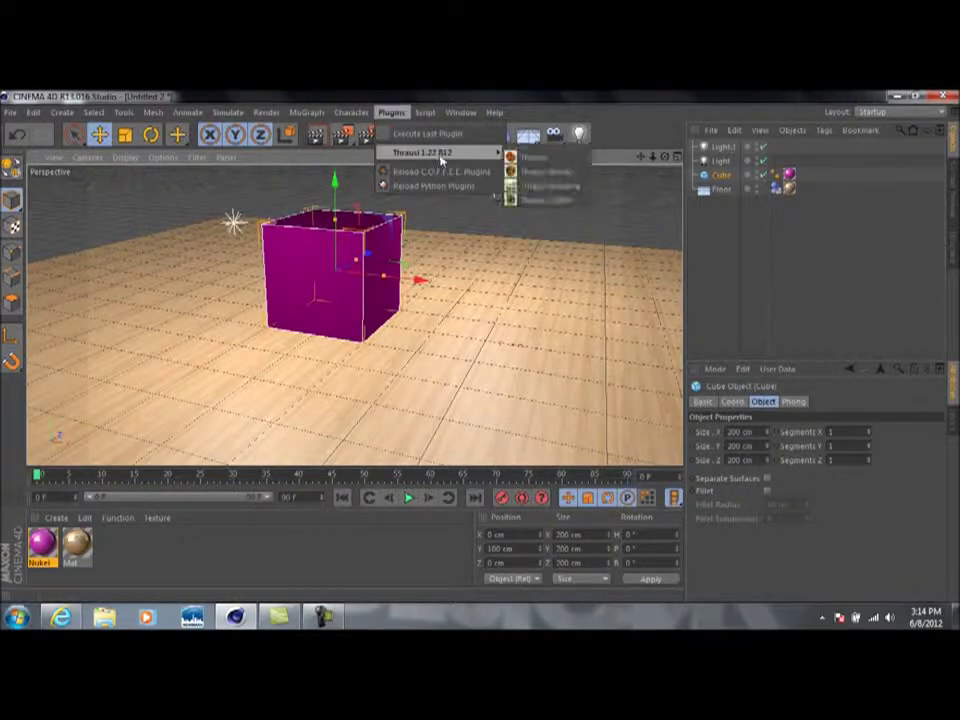
click(520, 156)
drag(479, 172, 493, 152)
click(488, 180)
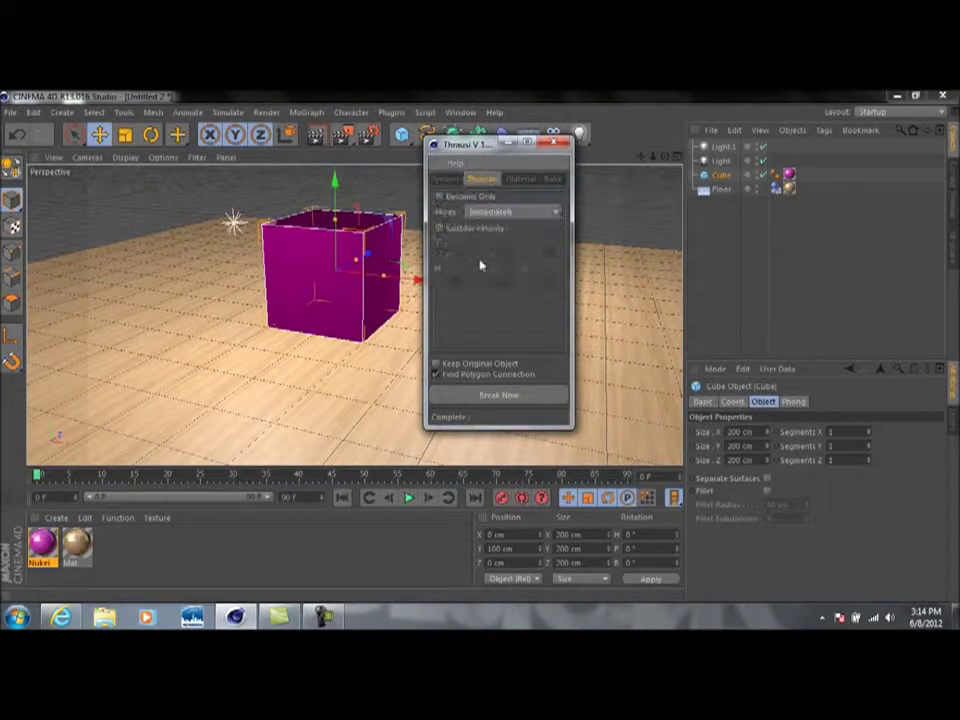
click(510, 213)
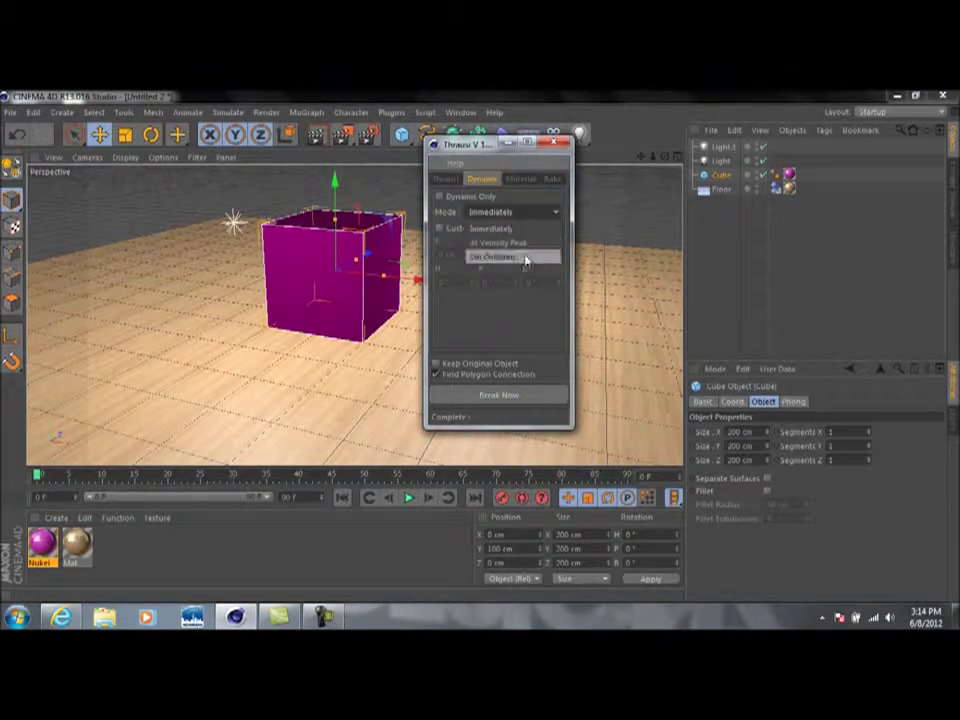
click(525, 261)
Set the Thrausi piece count to 100 and break the cube.
click(446, 179)
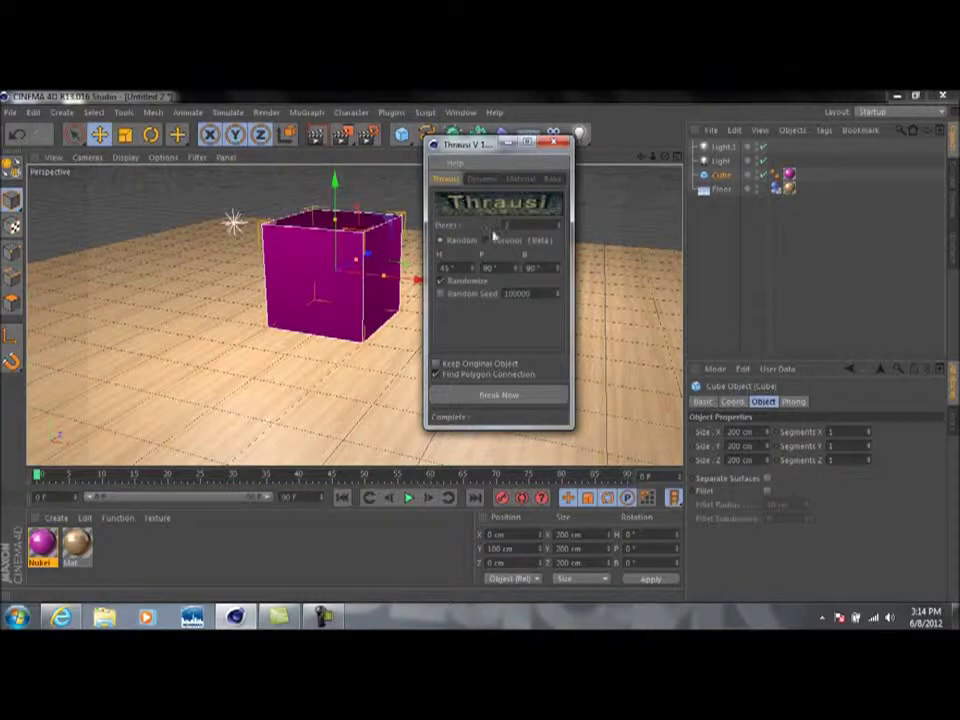
click(524, 226)
text(100)
click(513, 397)
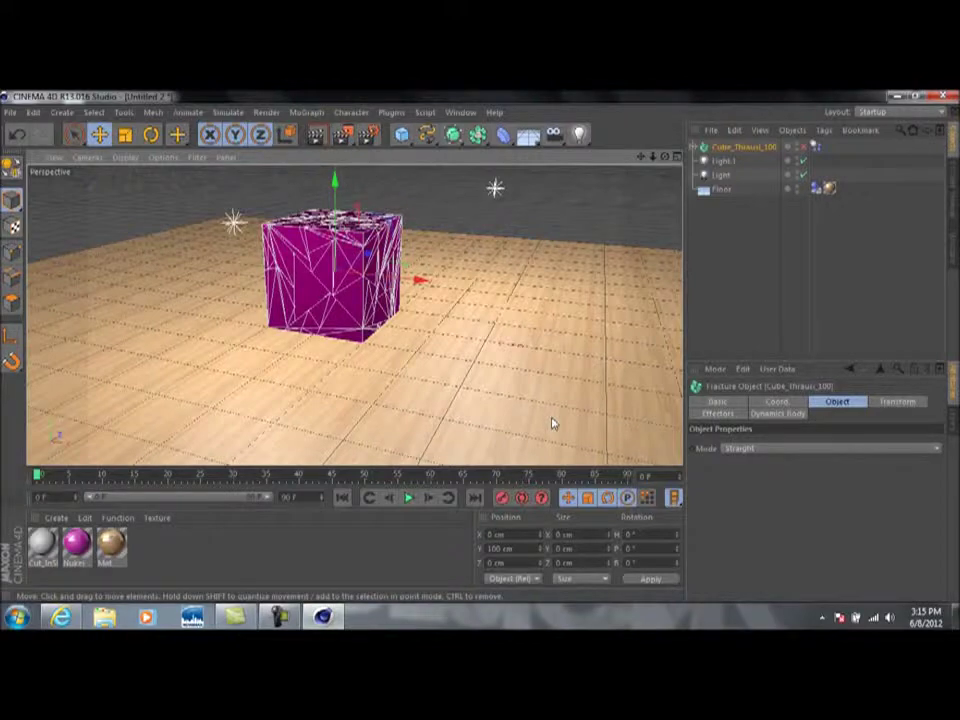
Examine the pieces inside the fractured cube's object hierarchy and clear the selection.
click(694, 147)
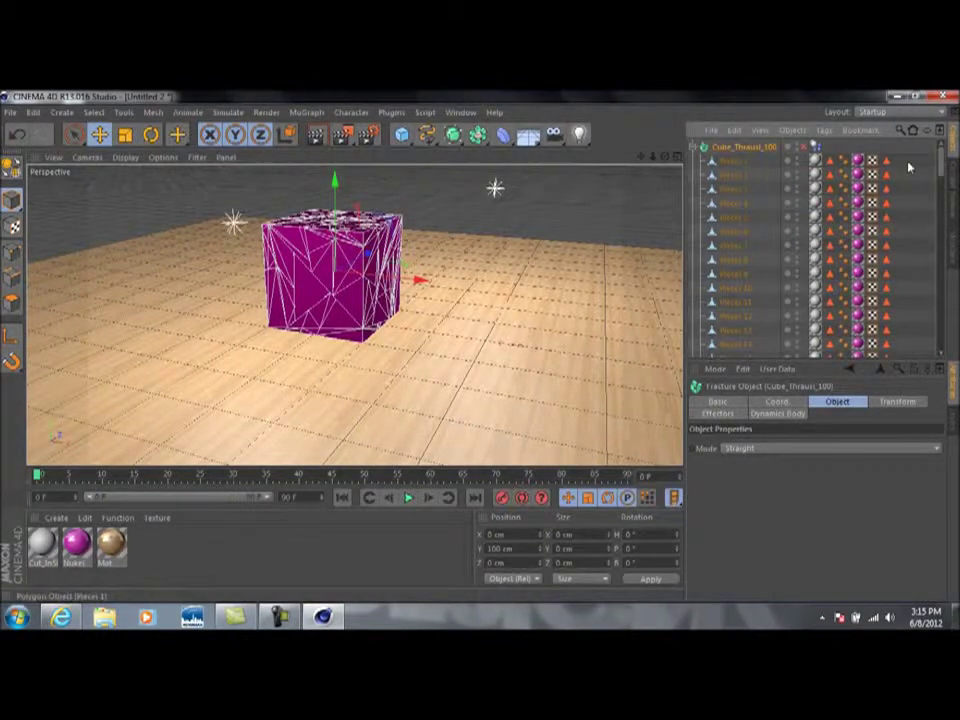
mouse_move(942, 165)
mouse_down()
mouse_move(943, 340)
mouse_move(934, 150)
mouse_up()
click(694, 147)
click(574, 259)
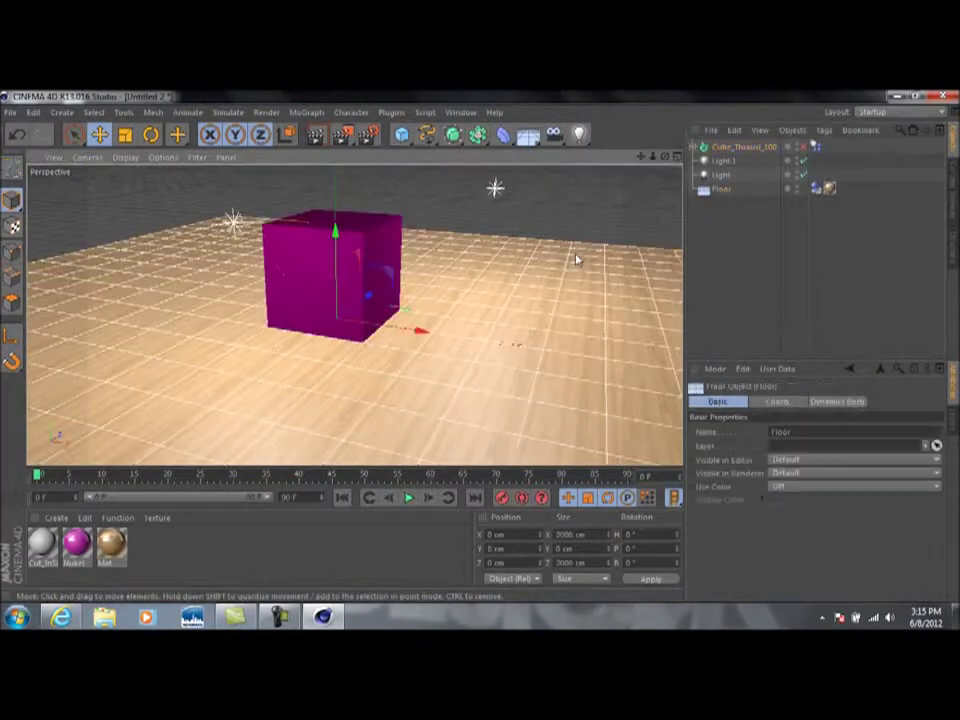
click(572, 221)
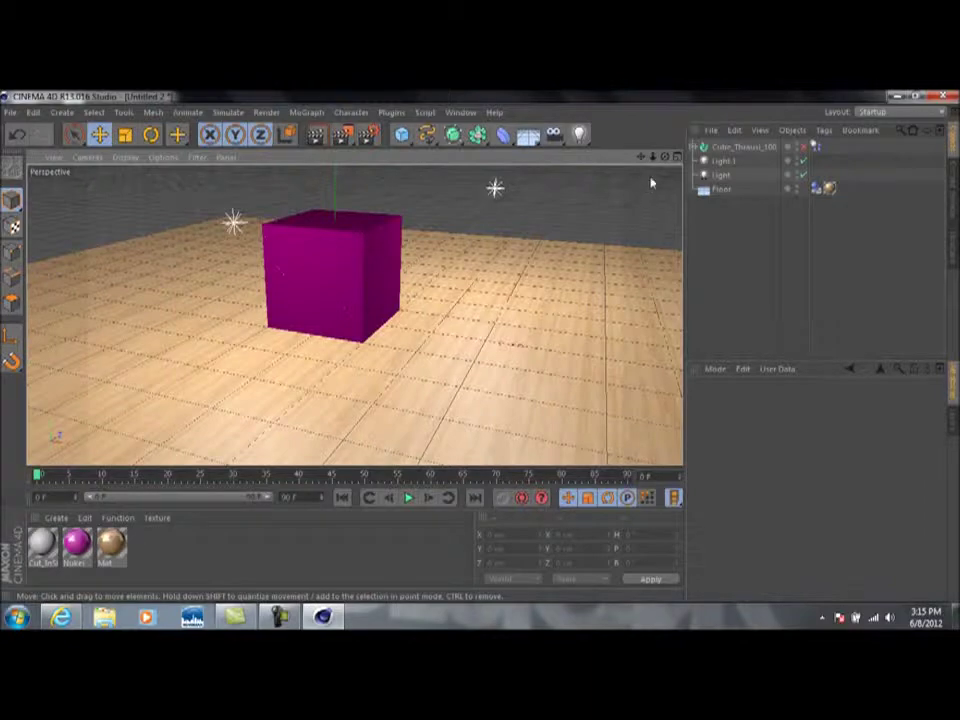
alt+drag(651, 183, 600, 200)
click(401, 134)
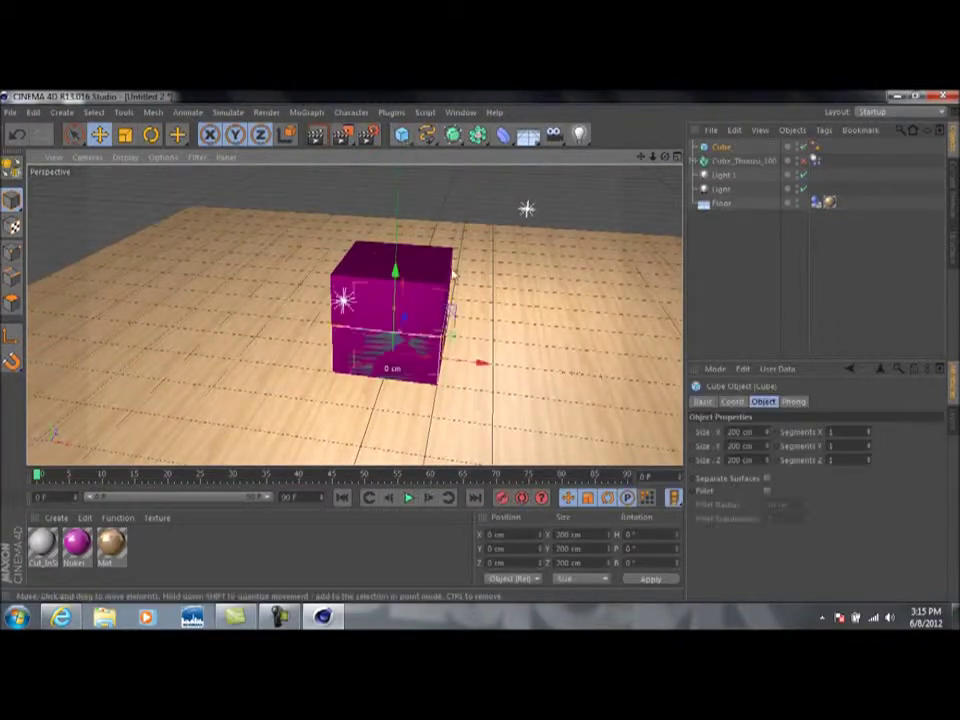
click(33, 112)
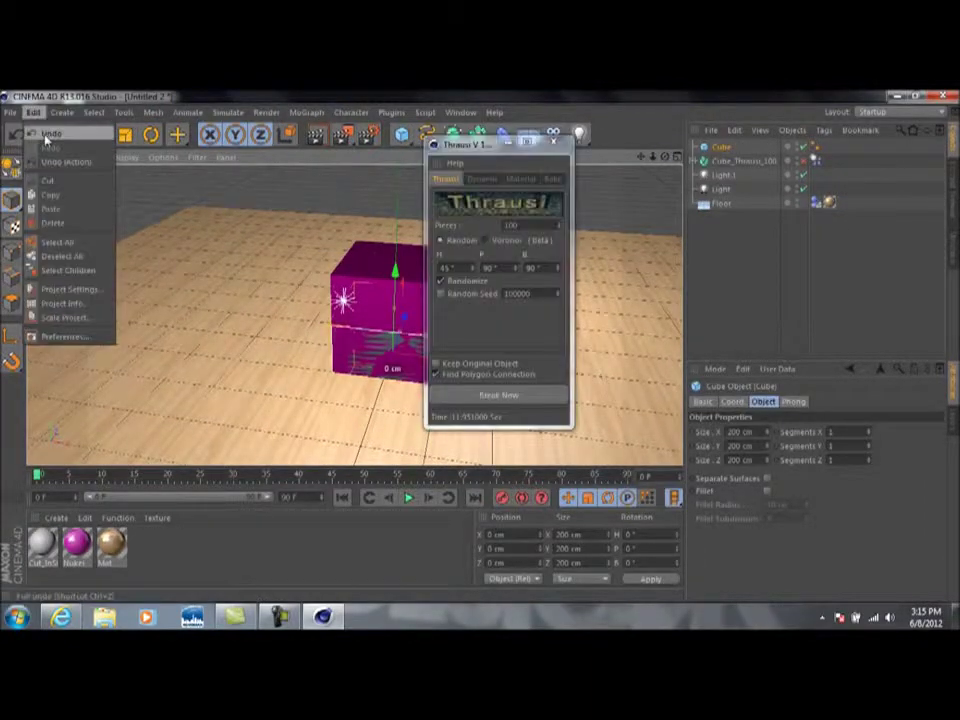
click(45, 140)
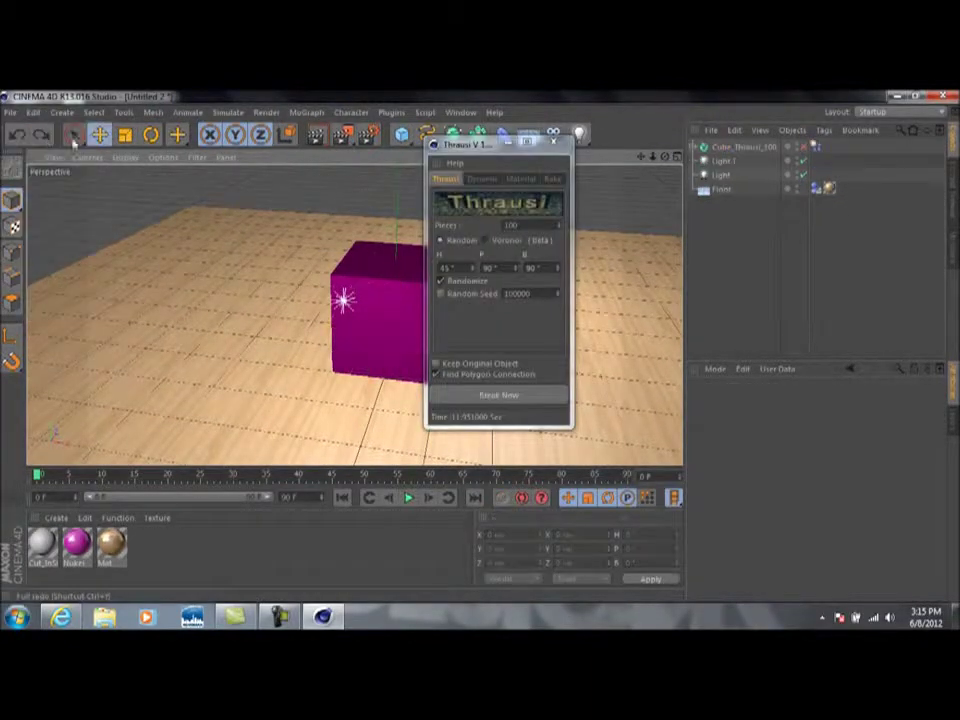
Close the Thrausi dialog and preview the fractured cube with a viewport render.
click(556, 145)
drag(445, 300, 487, 307)
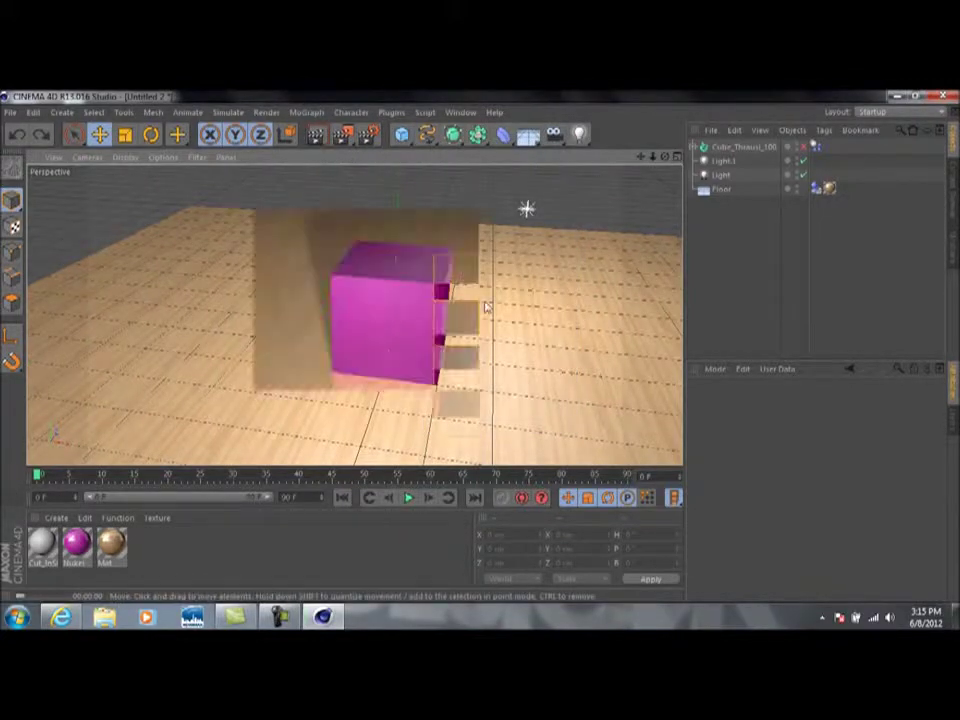
key(ctrl+r)
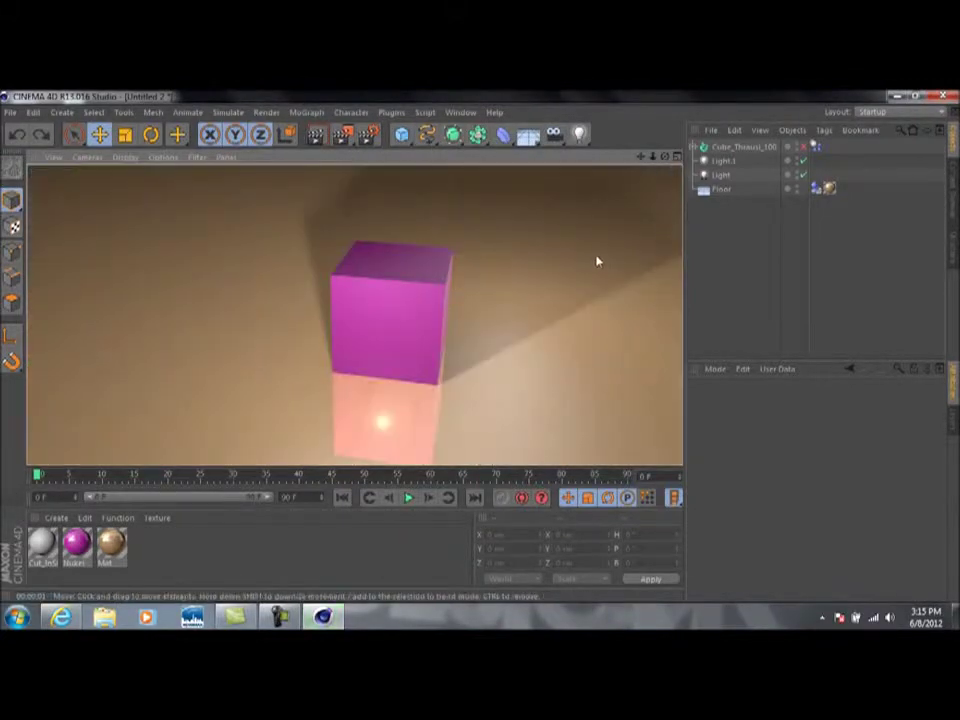
click(590, 200)
Add a sphere and raise it above the cube to a Y position of about 391 cm.
drag(665, 156, 647, 174)
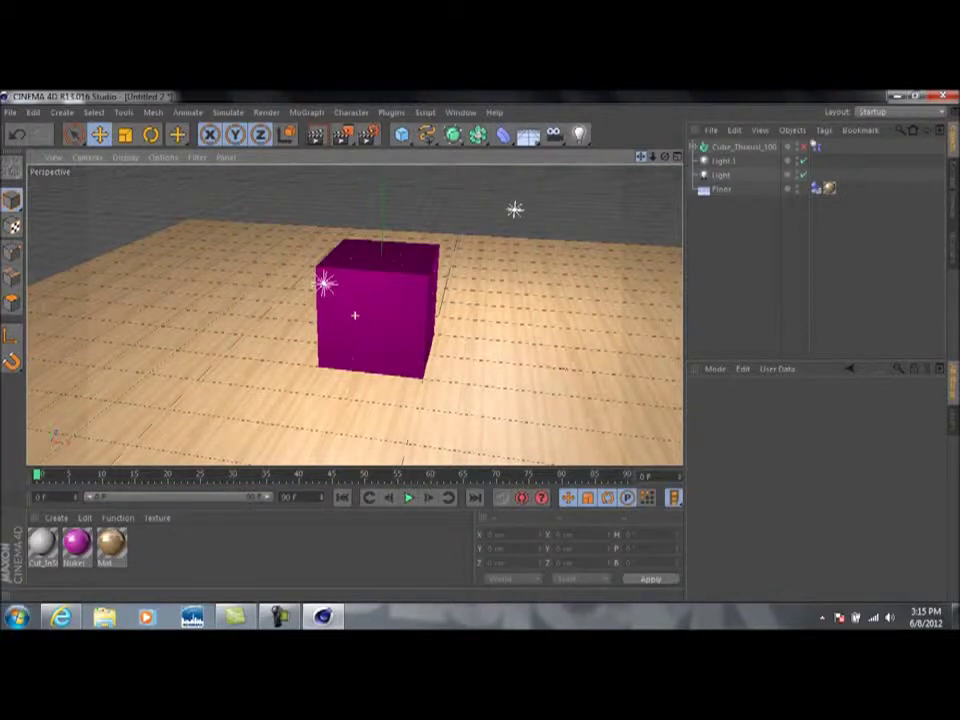
drag(647, 174, 647, 178)
click(400, 135)
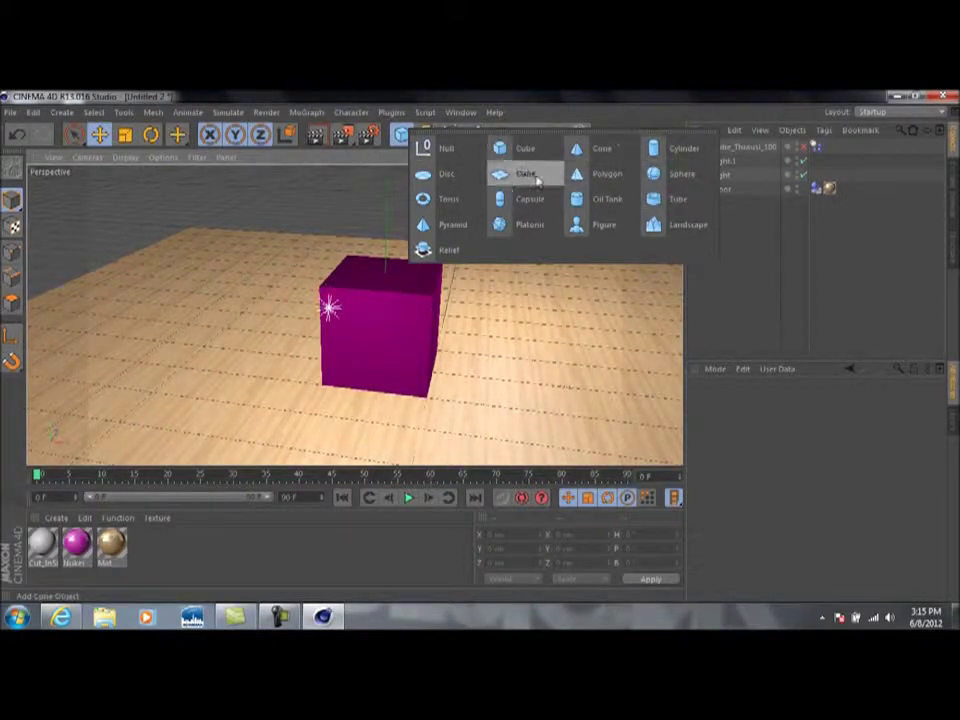
click(655, 175)
drag(386, 281, 400, 204)
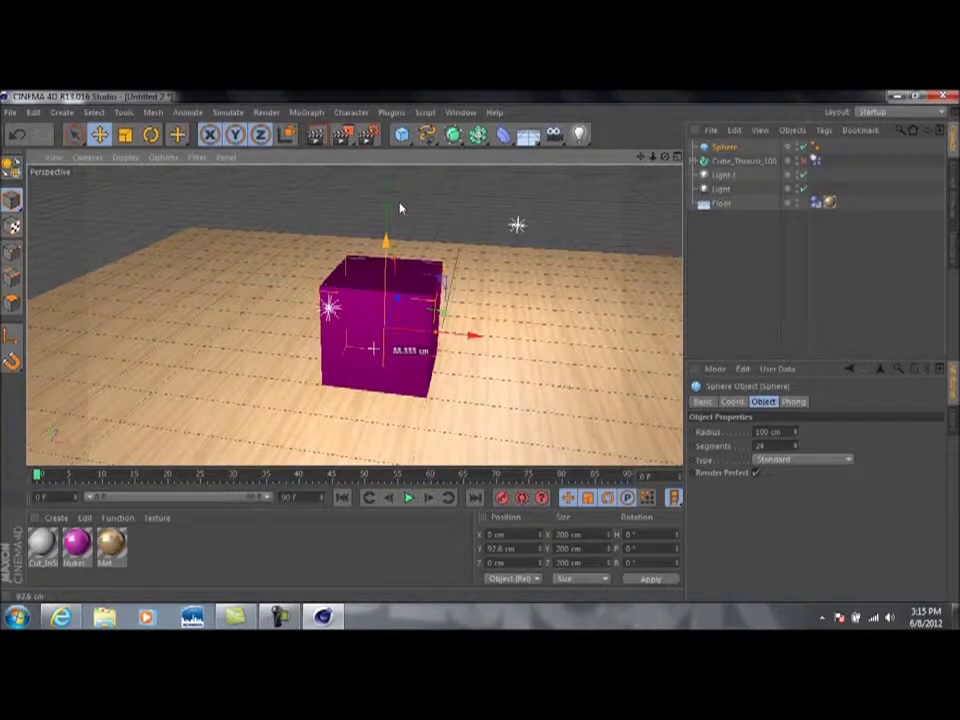
drag(400, 208, 402, 115)
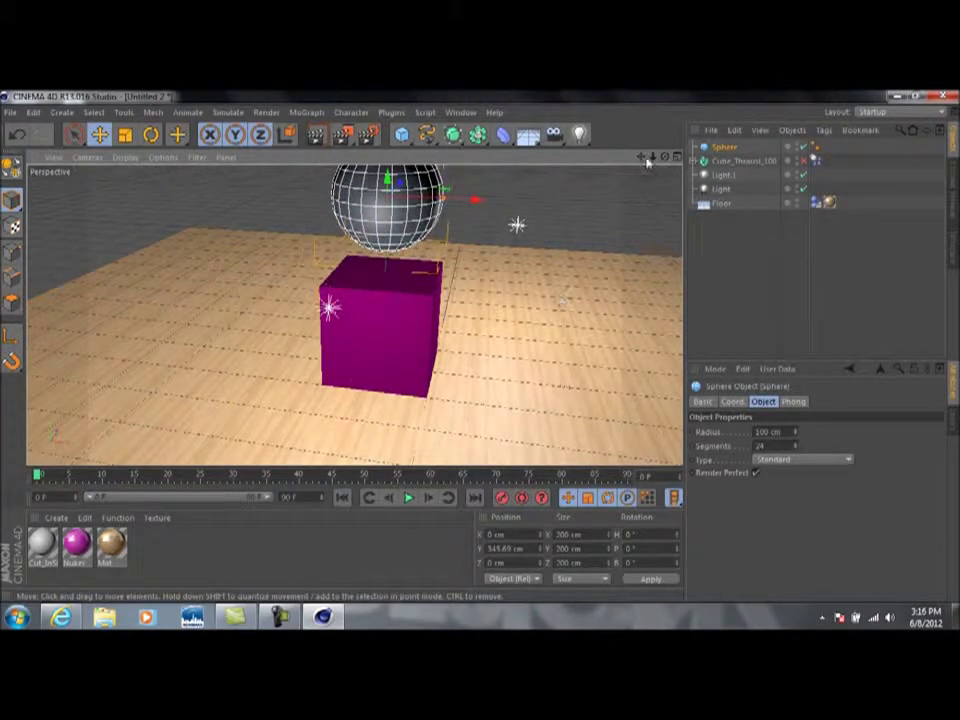
drag(641, 156, 634, 247)
drag(384, 194, 384, 171)
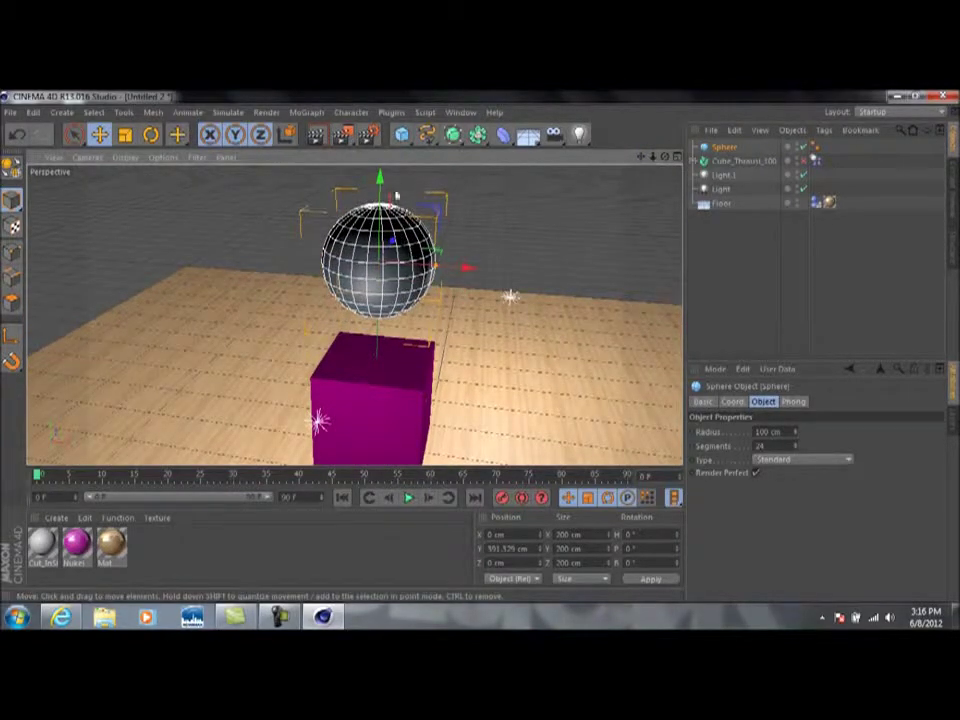
Scale the sphere down uniformly to about 97 cm across.
key(t)
drag(394, 240, 292, 184)
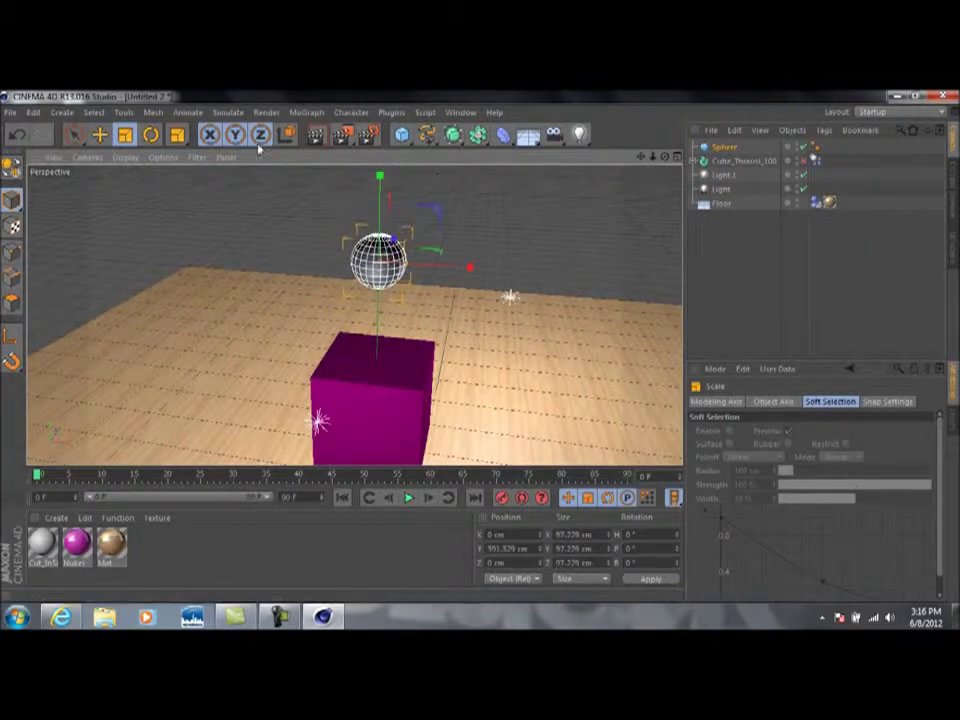
middle_click(272, 241)
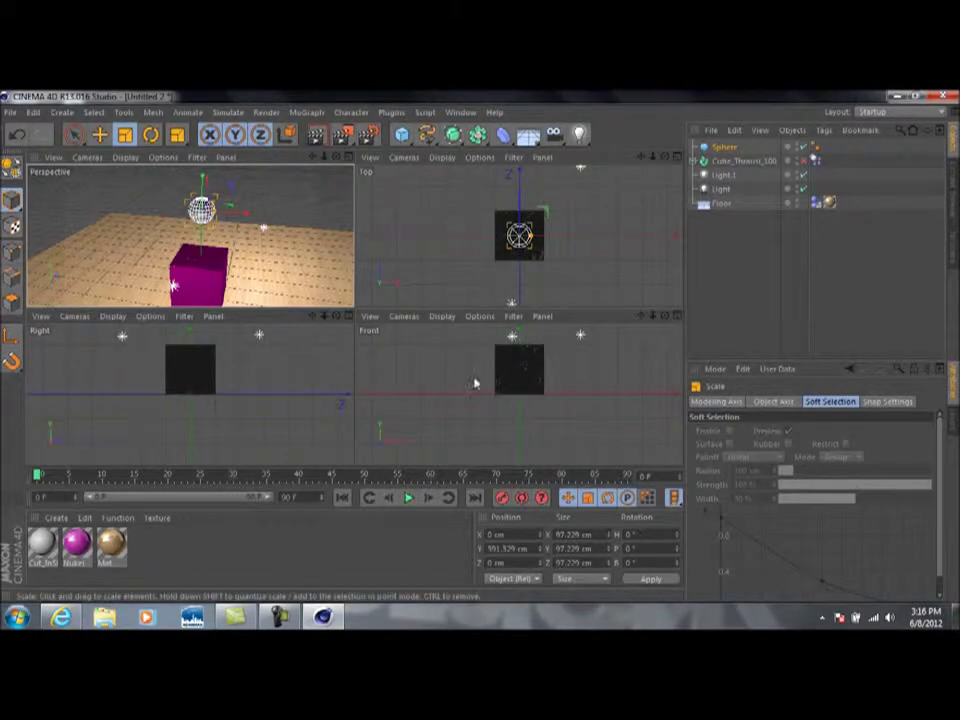
key(F1)
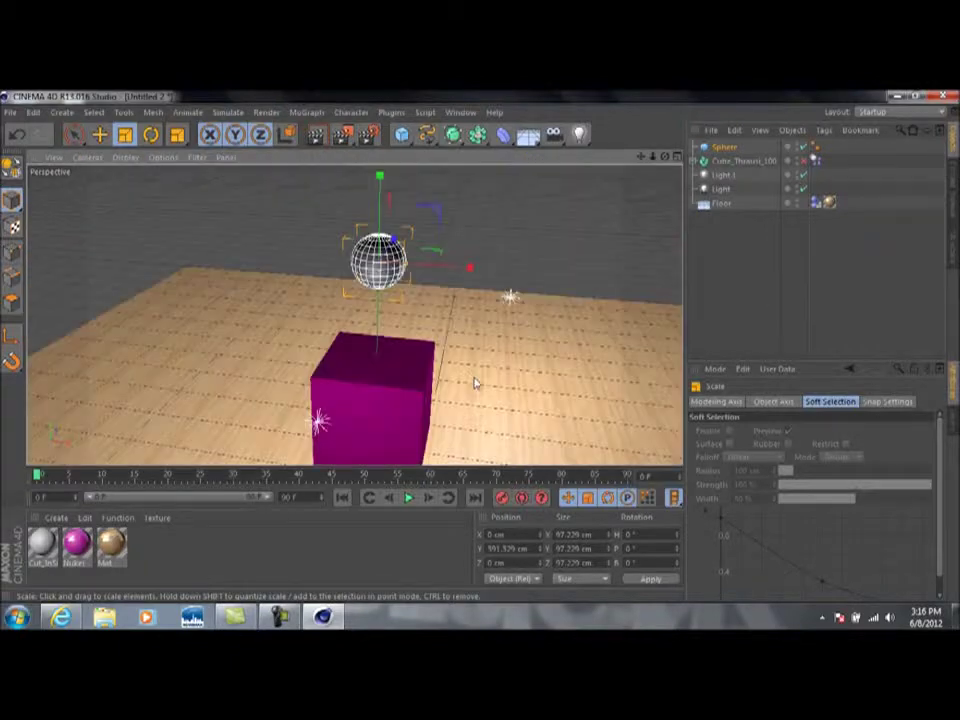
Raise the sphere higher above the cube to a Y position of about 589 cm.
alt+drag(666, 160, 540, 184)
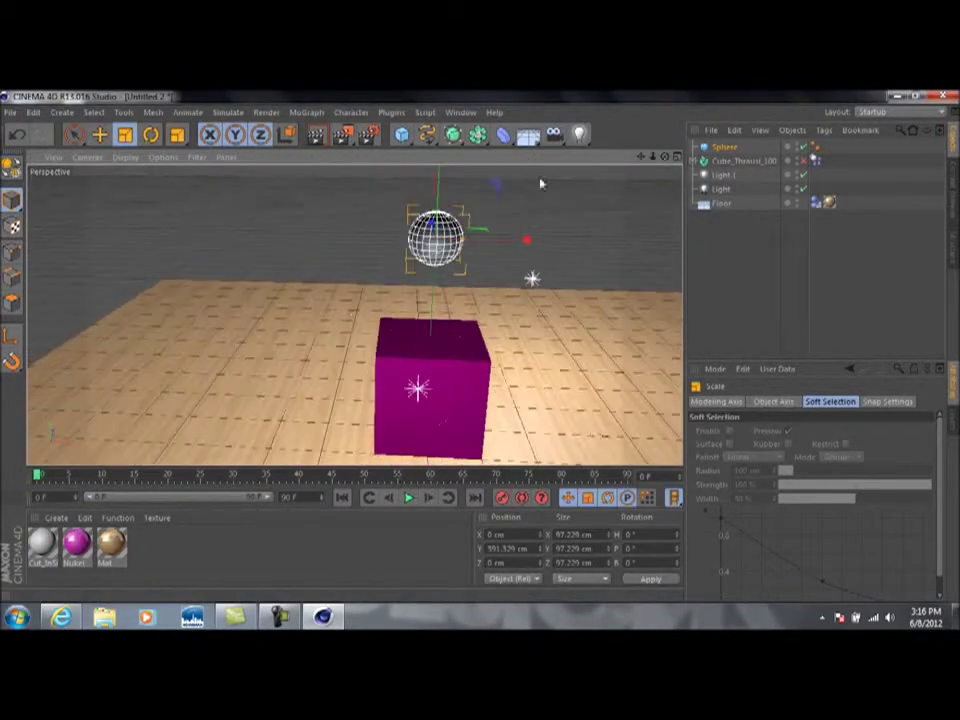
click(103, 141)
drag(439, 182, 439, 136)
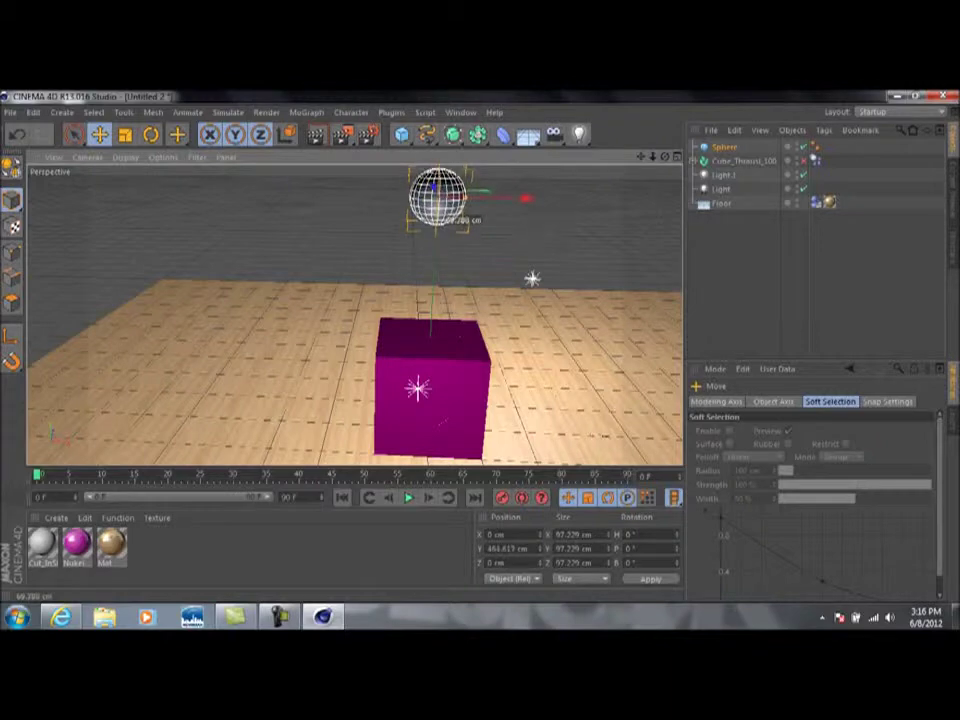
drag(440, 205, 440, 165)
alt+drag(350, 320, 350, 360)
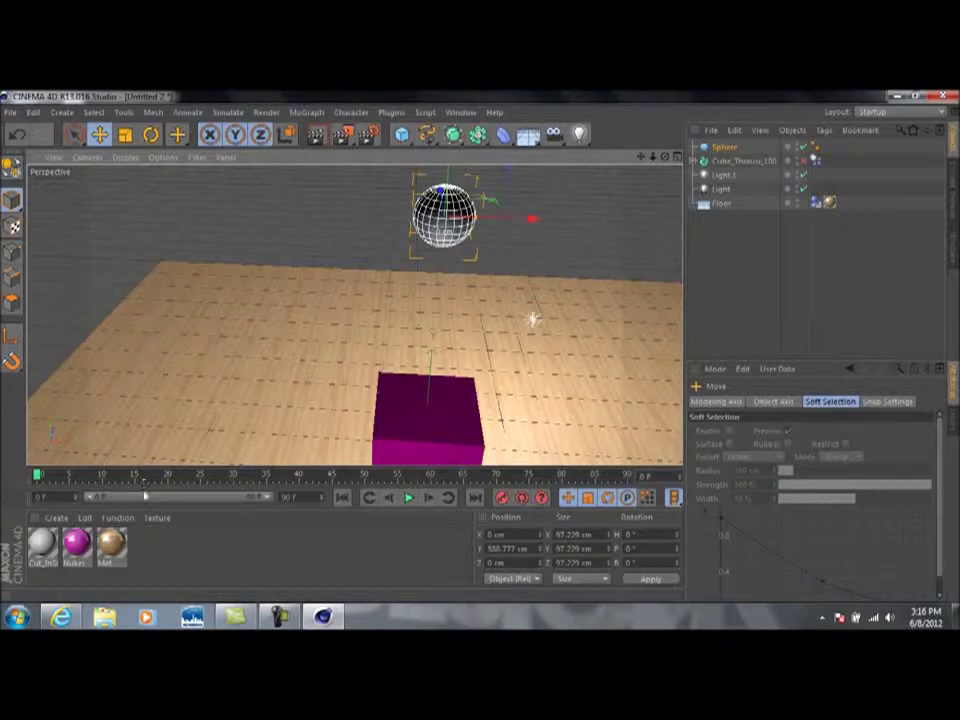
Create a Nukei shader material and set its Diffuse A illumination to 80%.
click(56, 517)
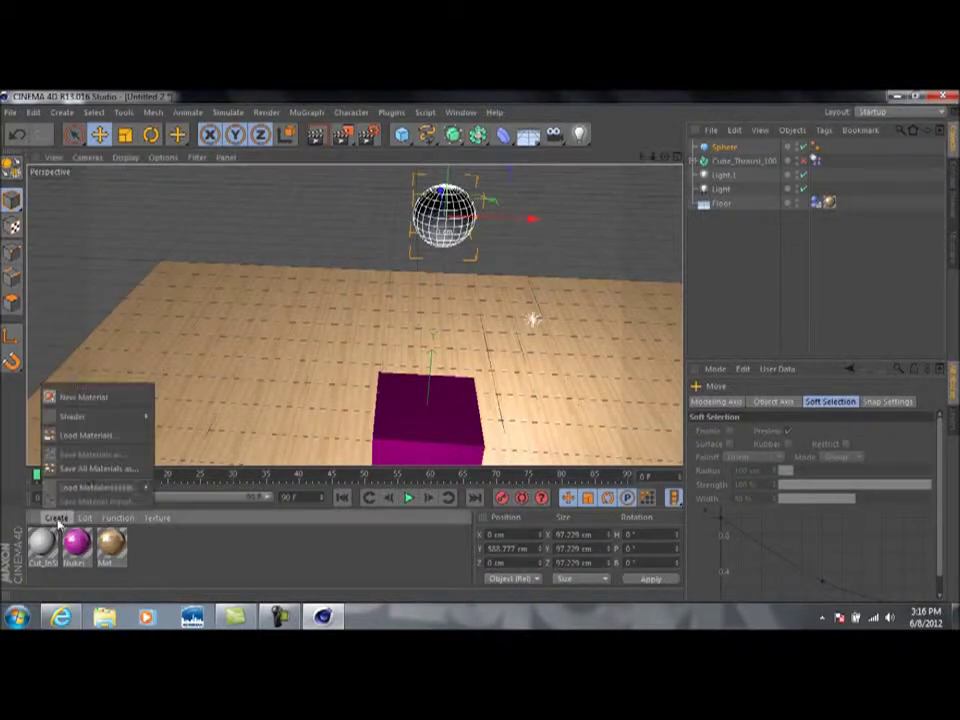
mouse_move(150, 420)
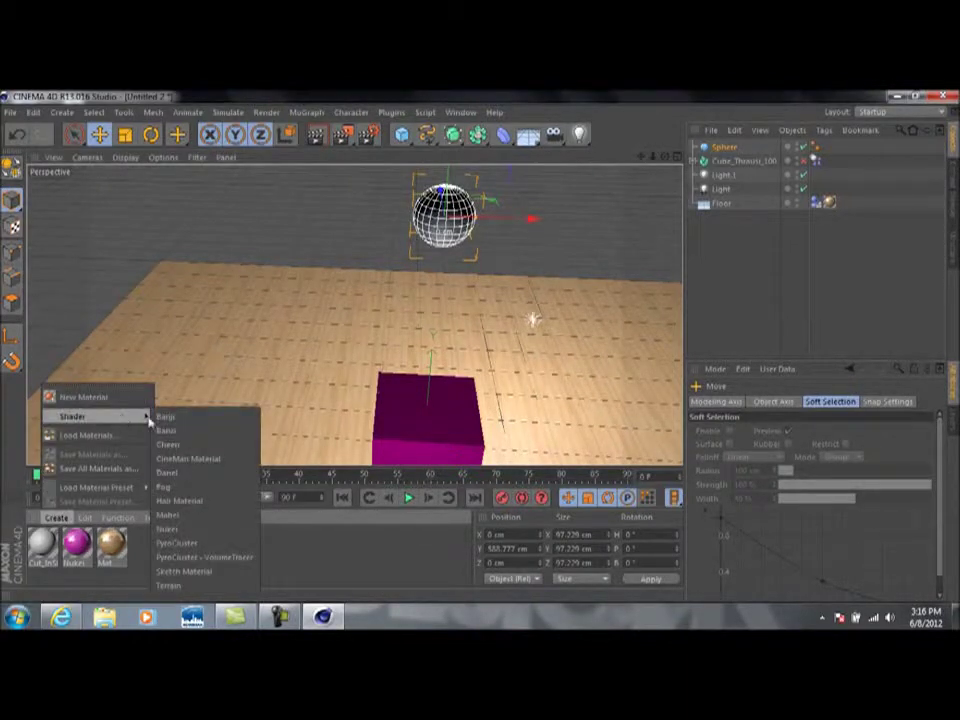
click(200, 529)
double_click(42, 545)
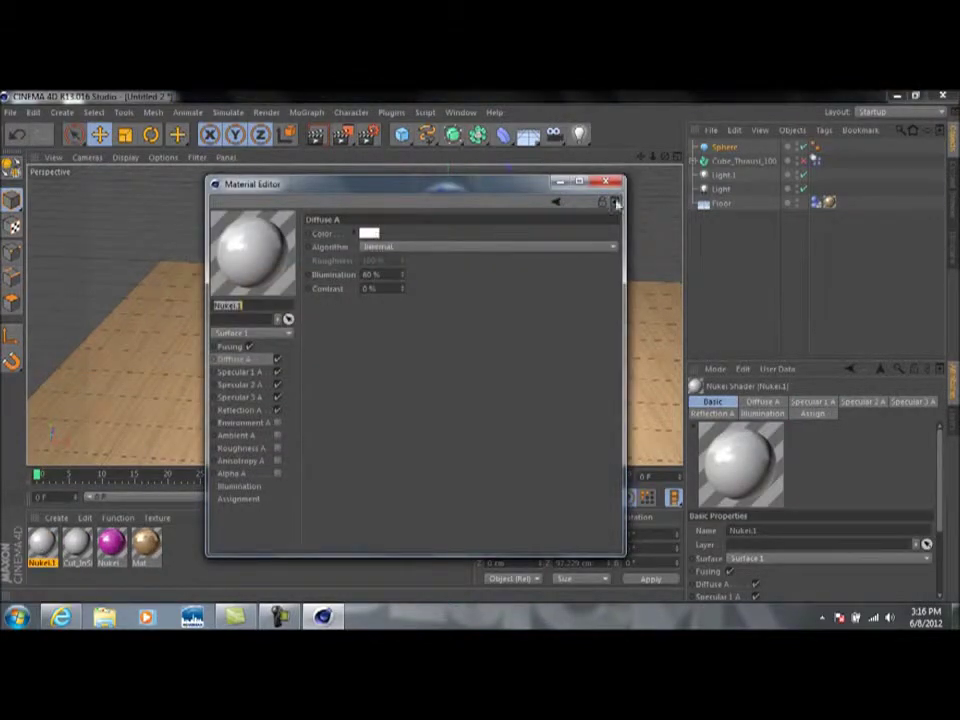
double_click(383, 275)
text(80)
key(Return)
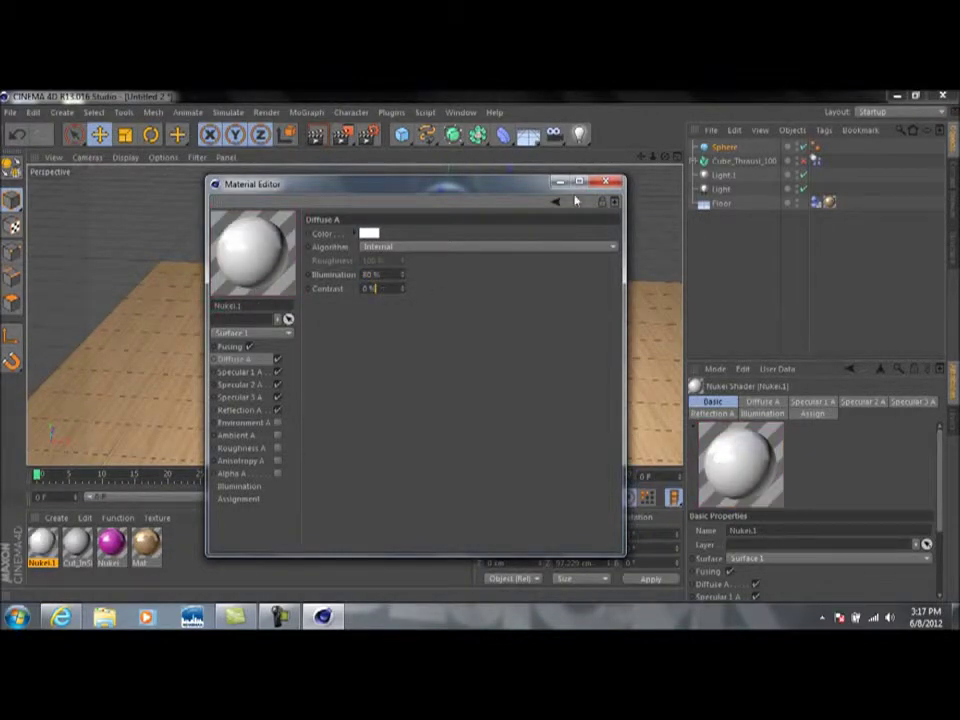
click(605, 182)
Apply the new white Nukei material to the sphere and preview it with a viewport render.
drag(45, 545, 445, 210)
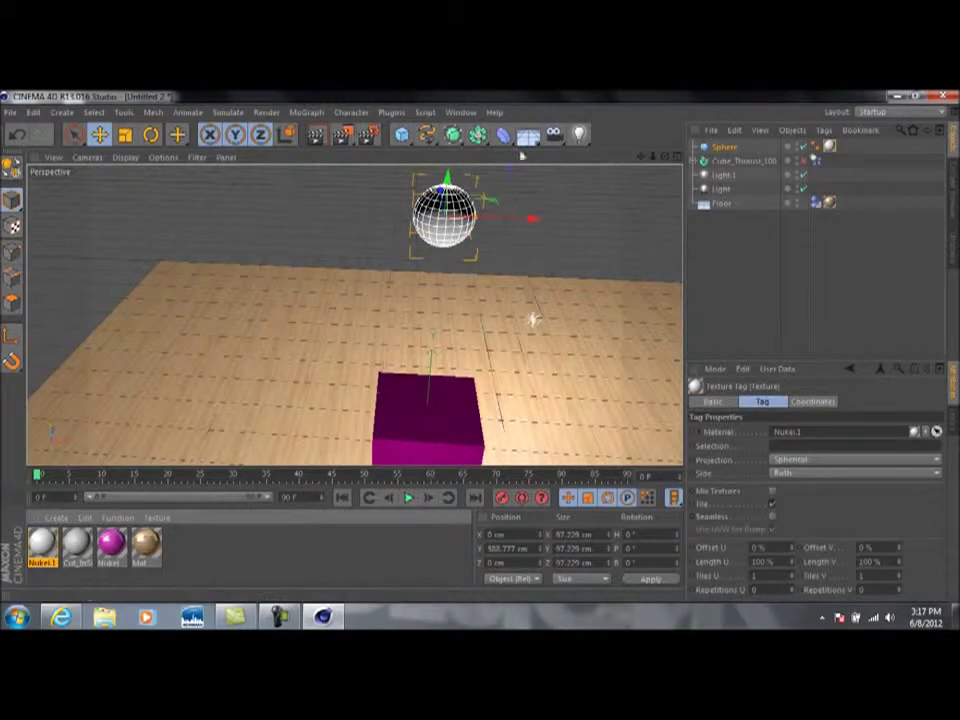
mouse_move(664, 157)
mouse_down()
mouse_move(664, 124)
mouse_move(664, 132)
mouse_up()
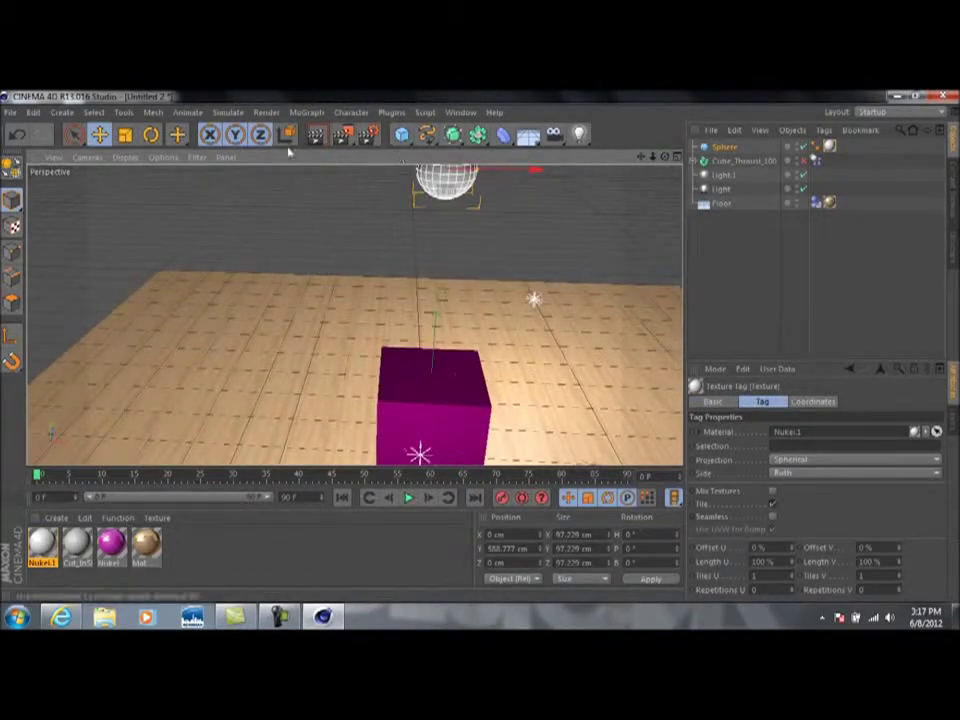
click(317, 141)
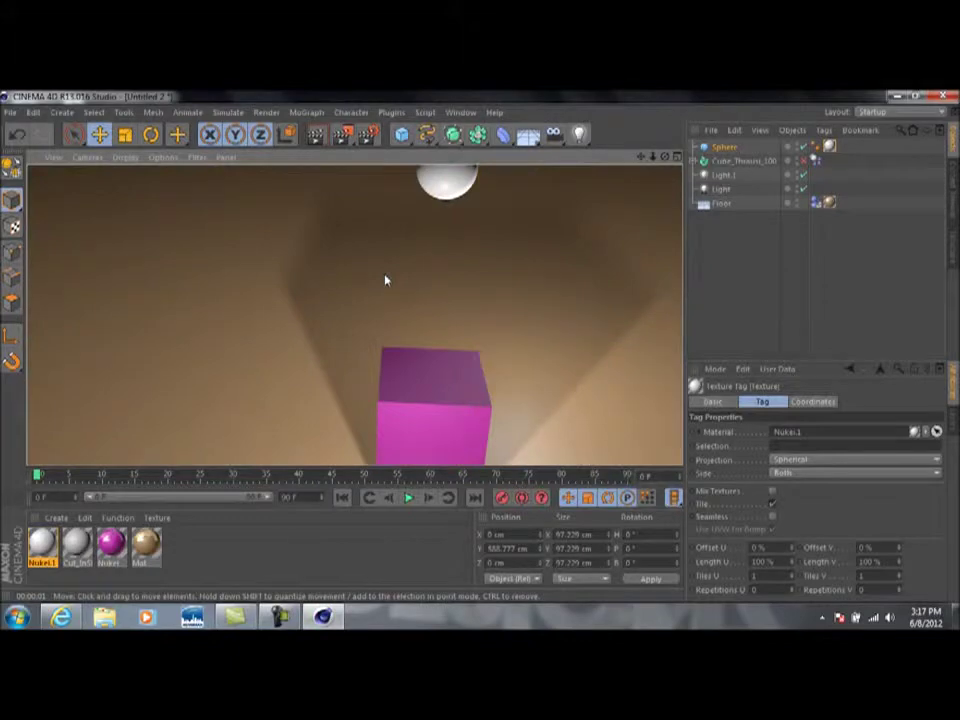
click(664, 336)
Add a Dynamics Body simulation tag with dynamics on to the sphere.
drag(652, 157, 637, 176)
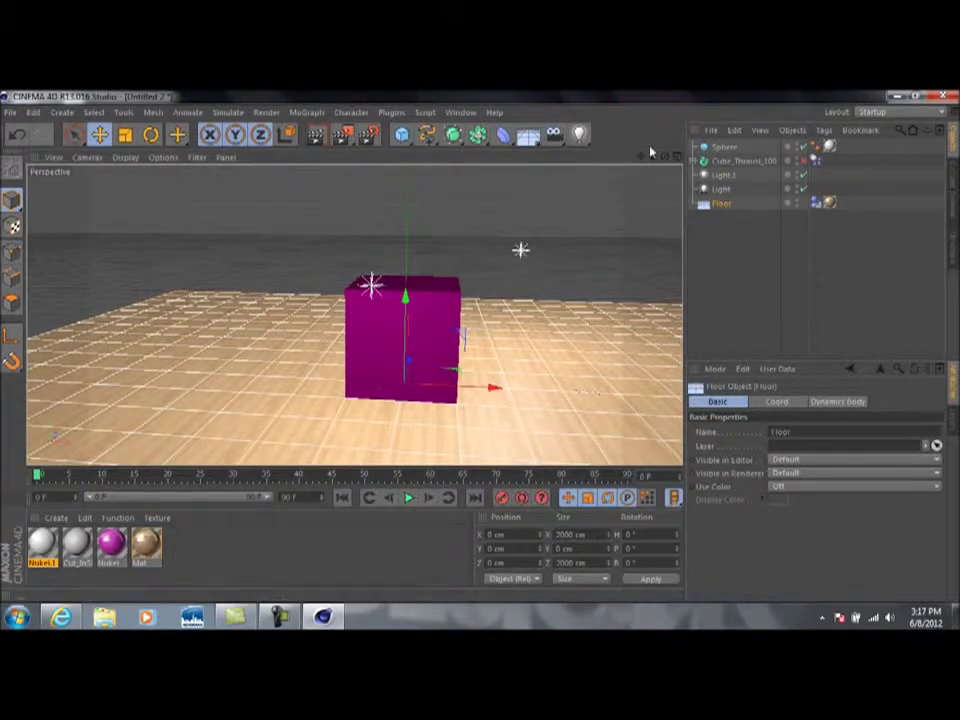
right_click(724, 151)
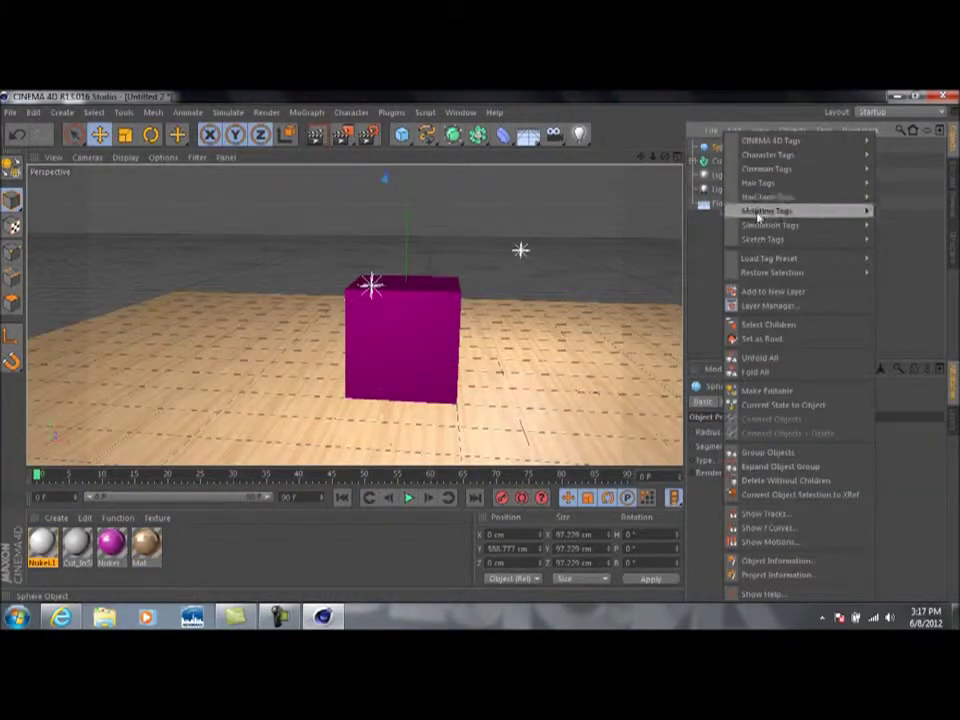
mouse_move(750, 225)
click(906, 230)
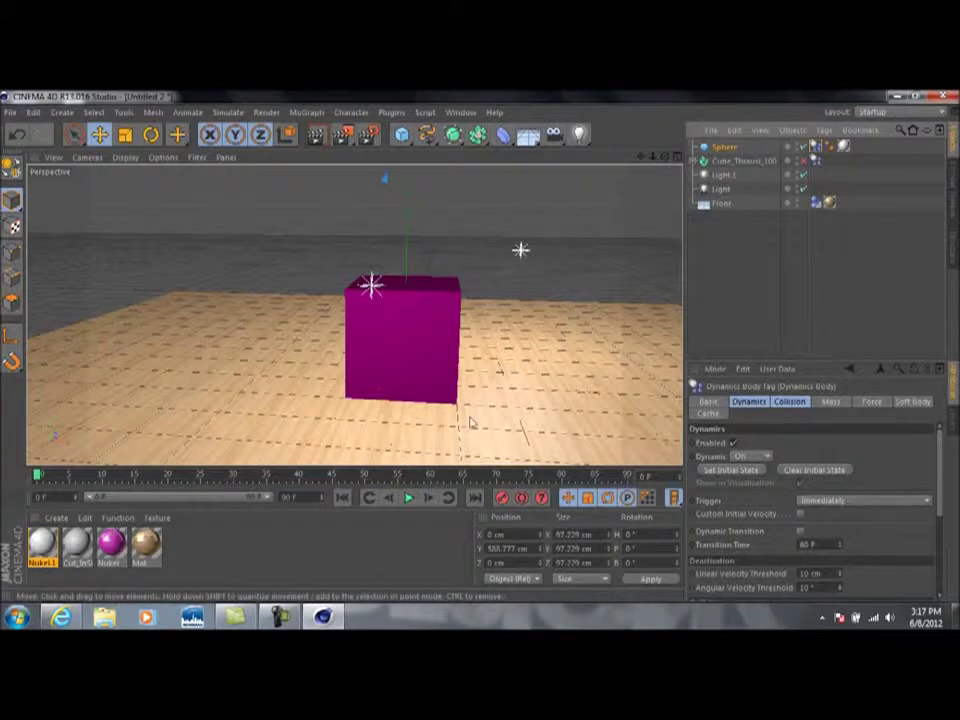
Play the sphere-and-cube collision simulation twice, rewinding to frame 0 after each playback.
click(408, 500)
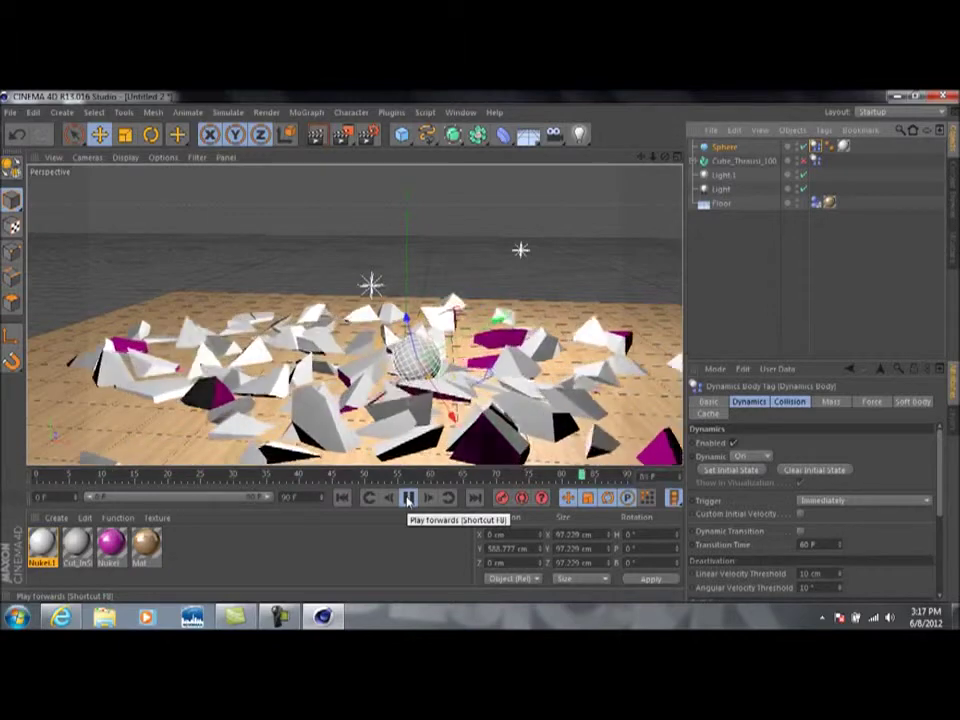
click(408, 500)
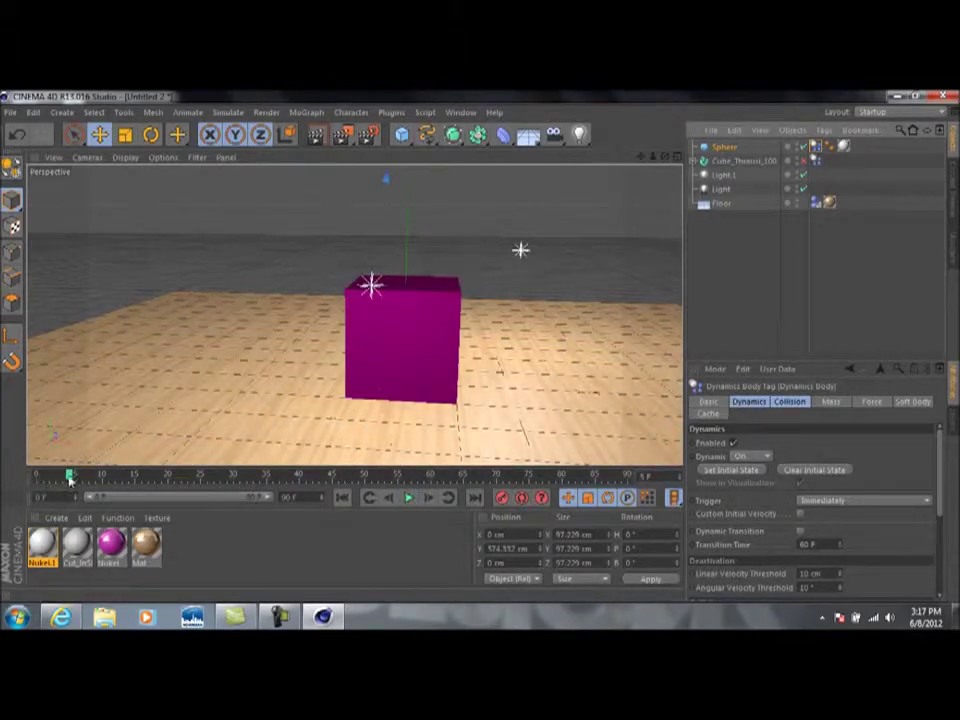
drag(70, 478, 55, 476)
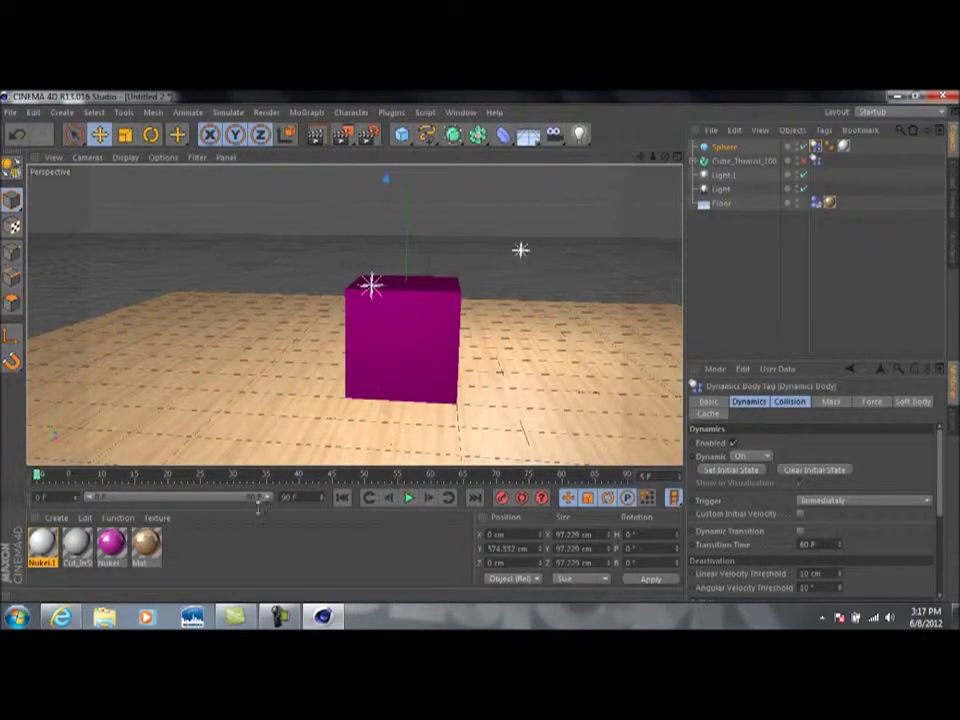
click(410, 499)
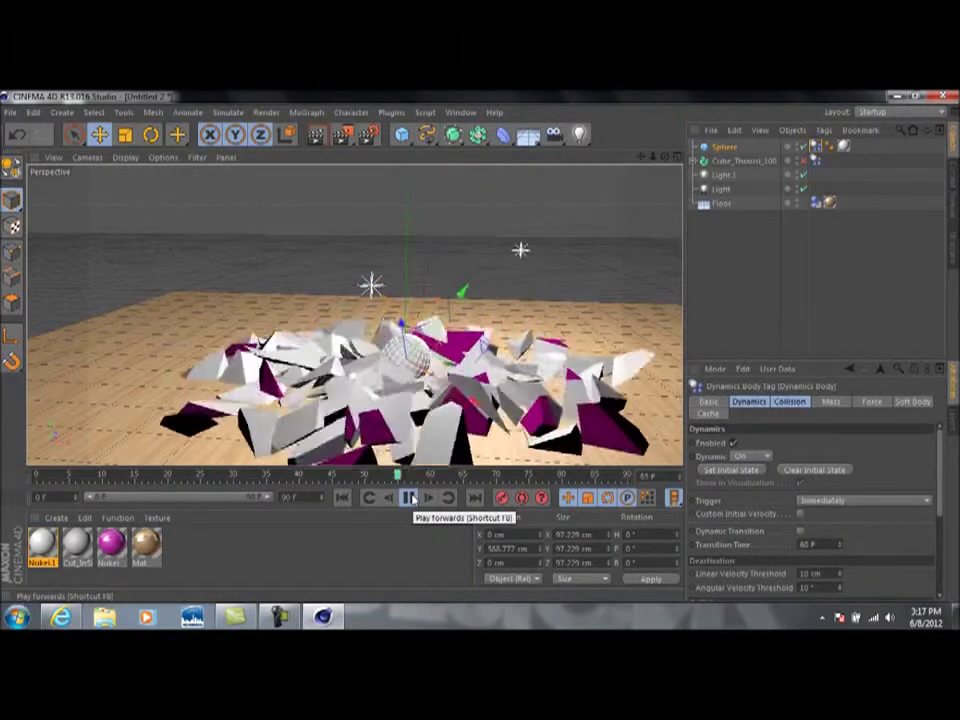
click(410, 499)
click(95, 477)
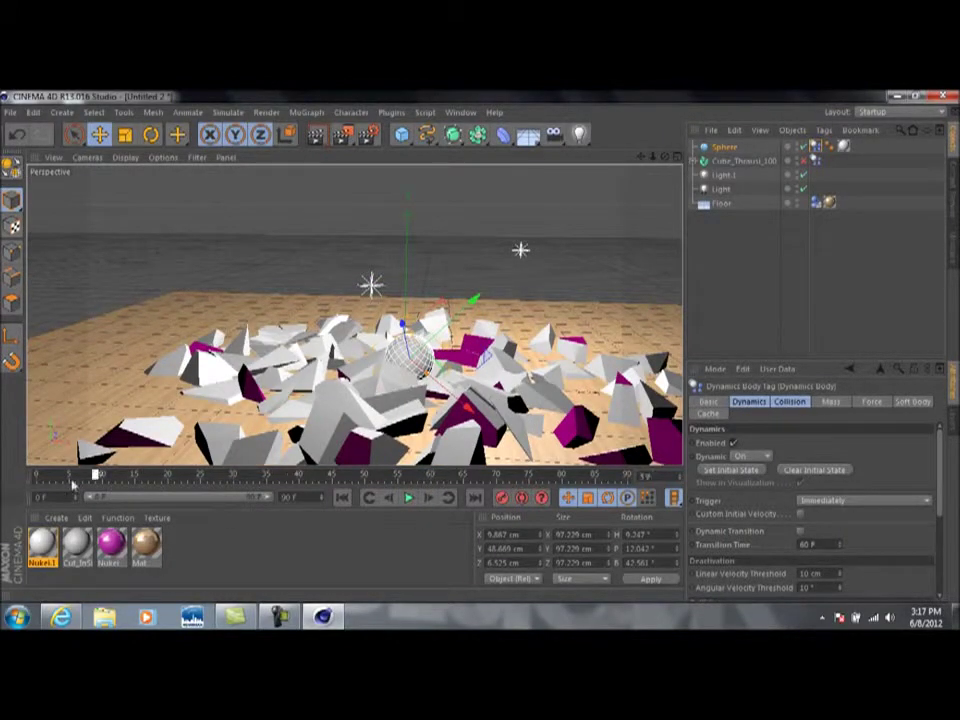
drag(72, 480, 37, 477)
Play the simulation up to frame 31 and preview the cracking cube with a viewport render.
click(410, 499)
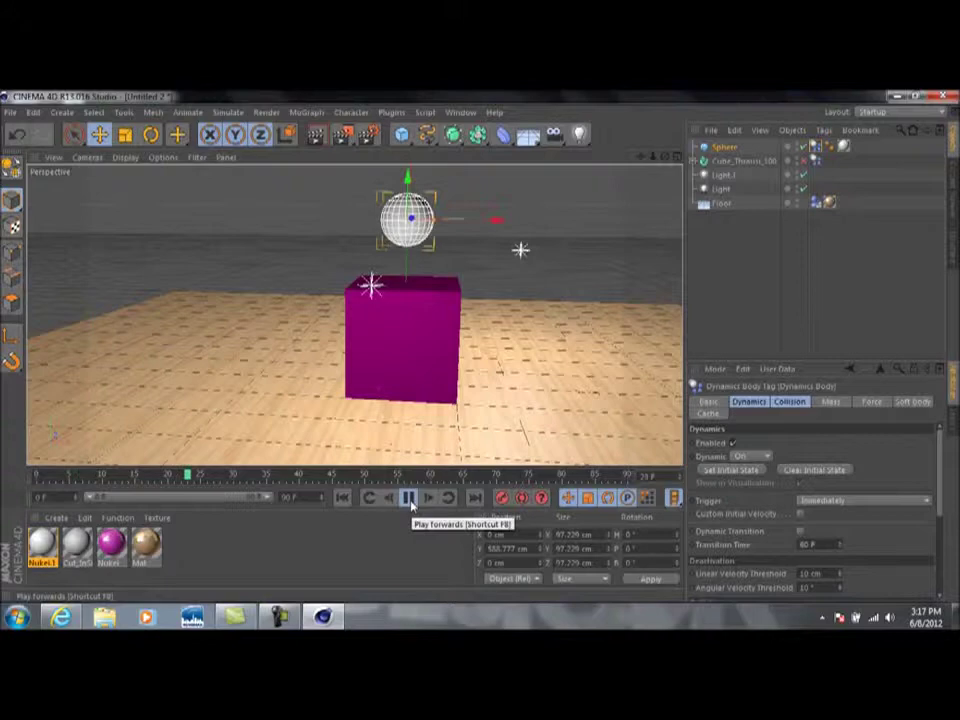
click(410, 500)
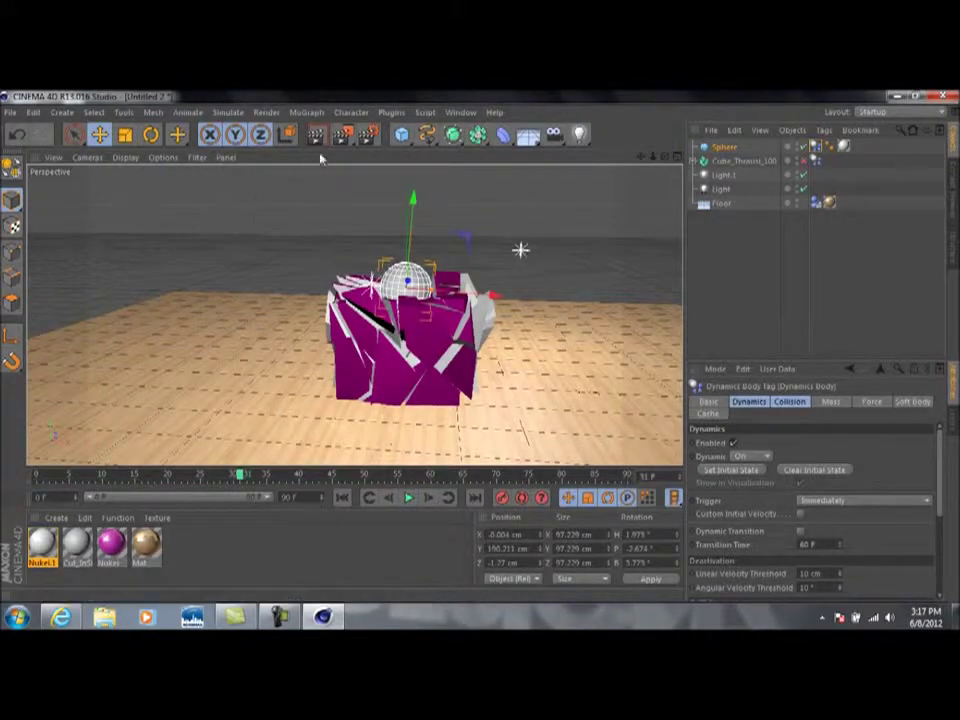
key(ctrl+r)
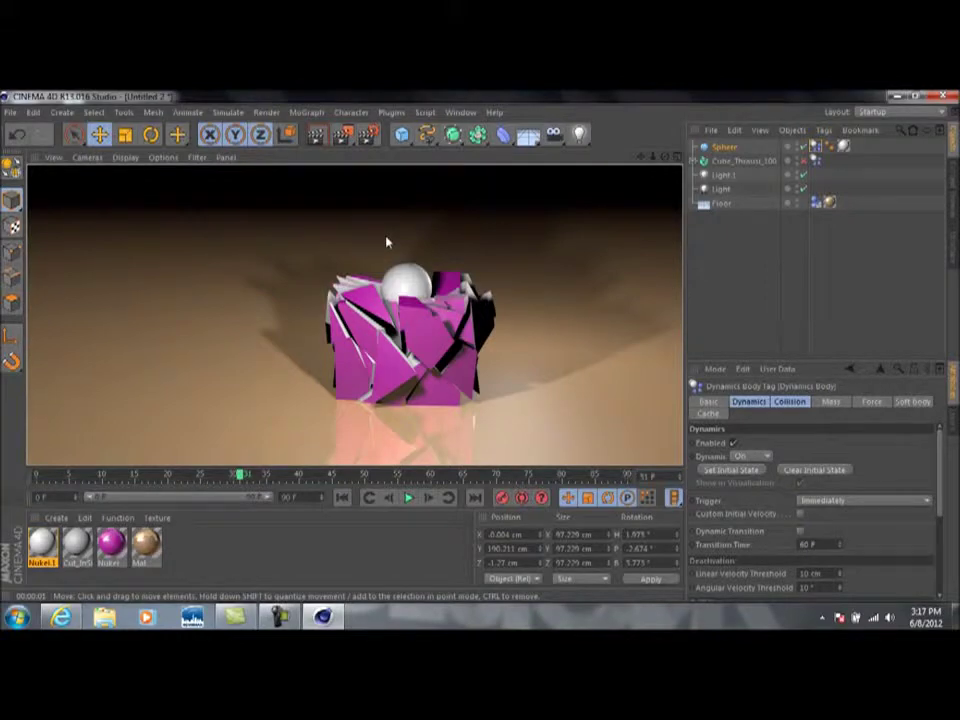
click(452, 398)
Replay the collision from frame 0 to watch the pieces scatter, and rewind to the start.
drag(240, 474, 14, 476)
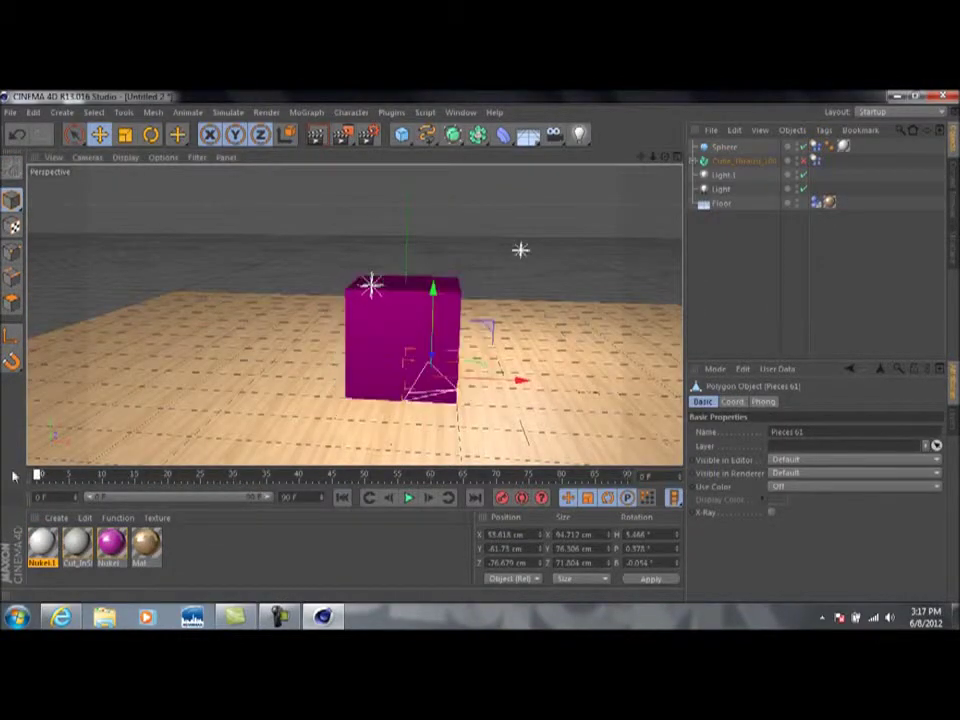
click(409, 498)
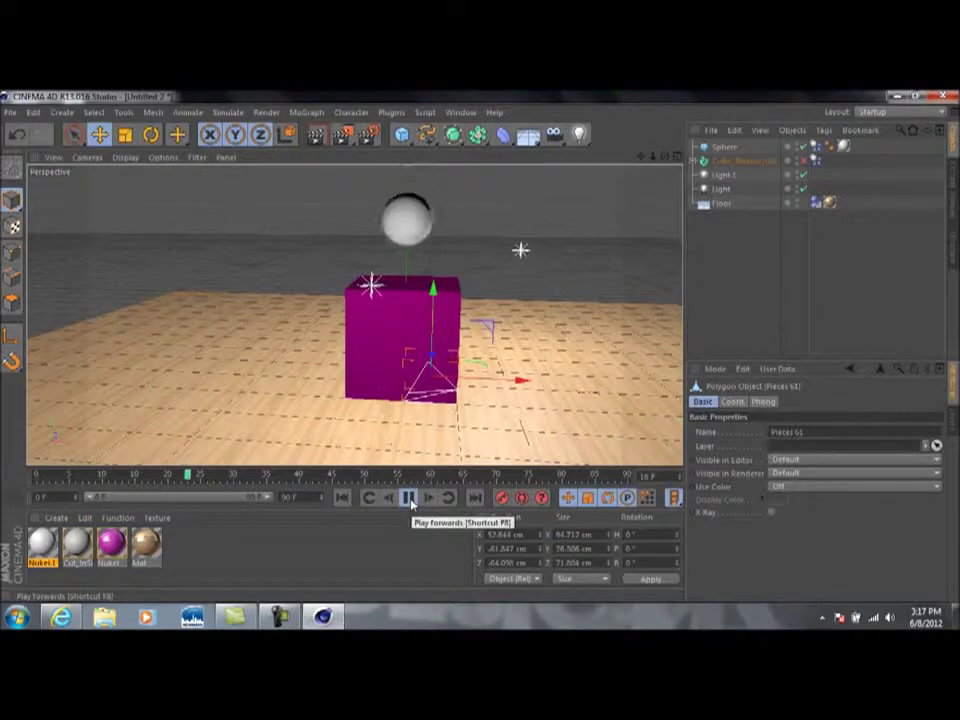
click(409, 498)
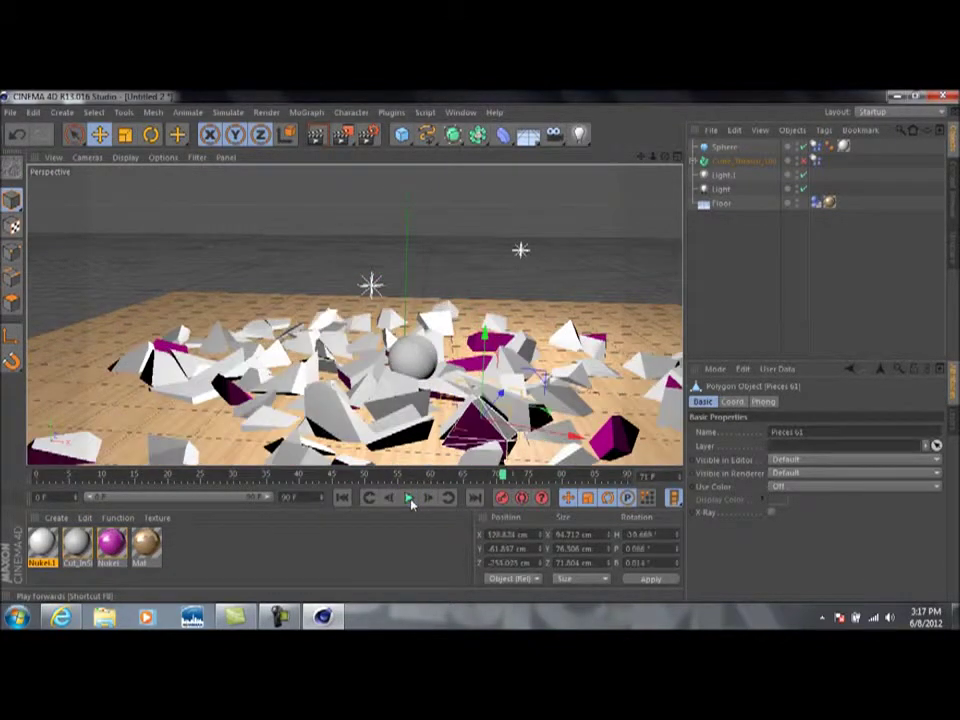
drag(503, 474, 37, 474)
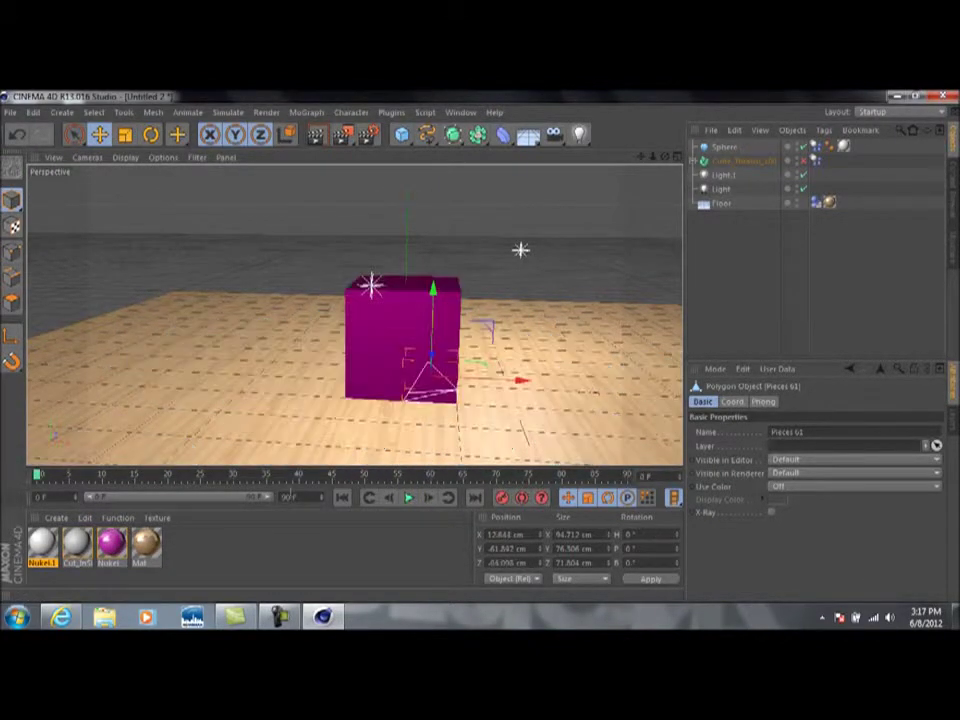
Play to frame 27 and keyframe the Time Scale at 100% in the project's general Dynamics settings.
click(409, 498)
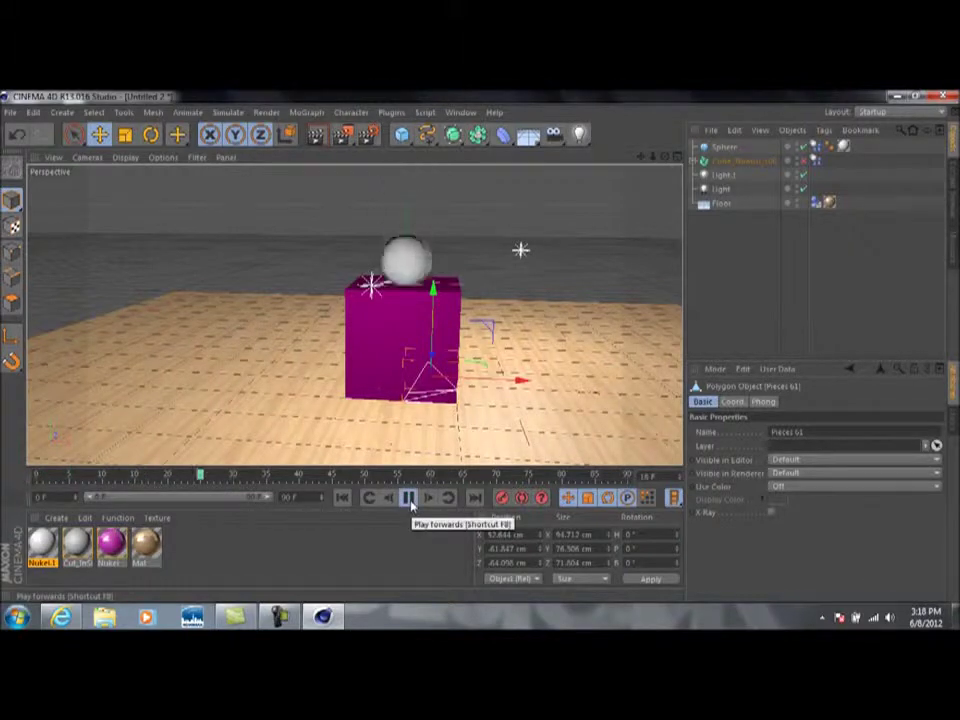
click(409, 498)
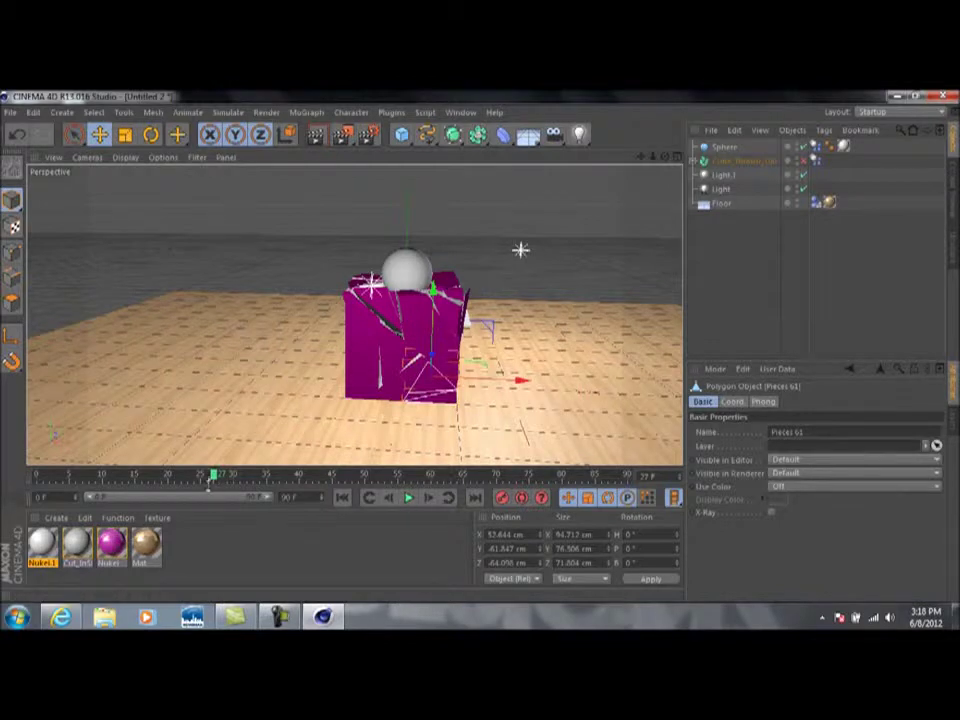
click(34, 113)
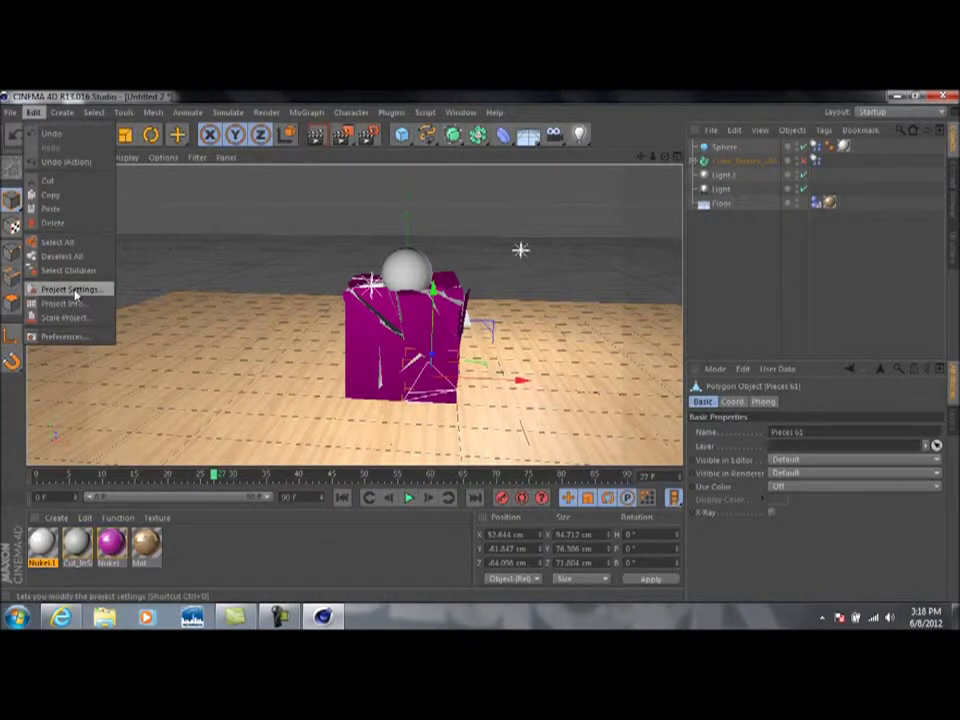
click(70, 289)
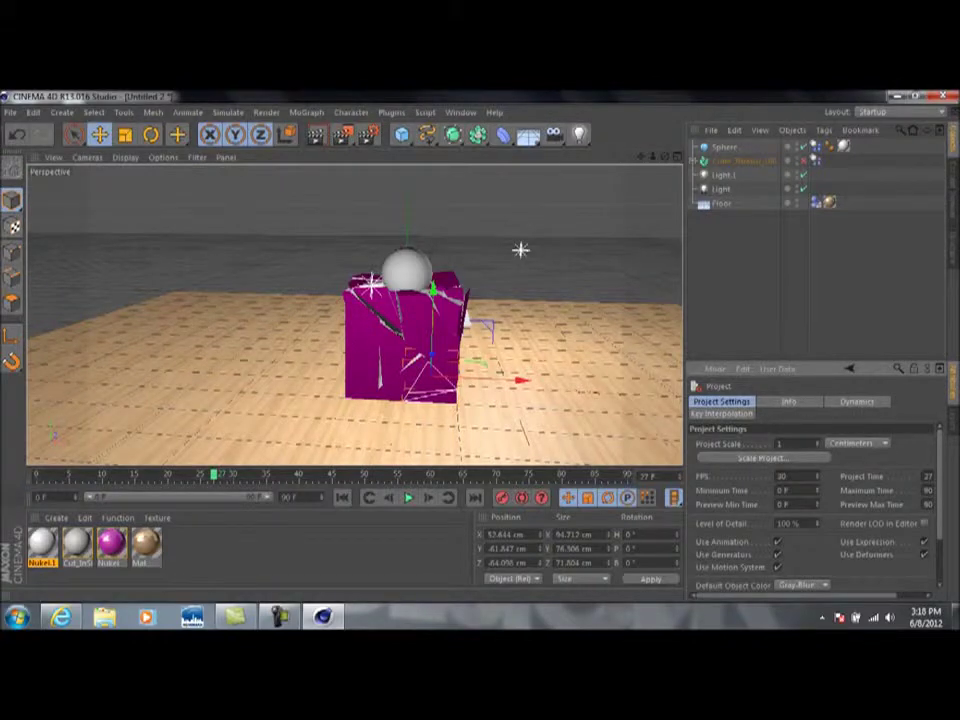
click(856, 403)
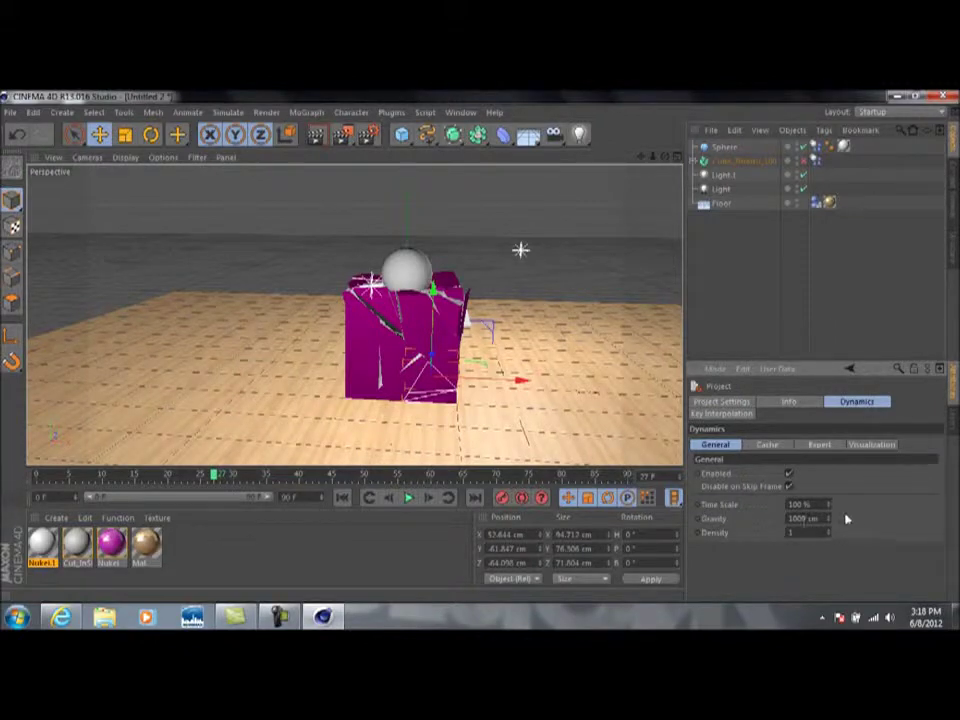
ctrl+click(698, 505)
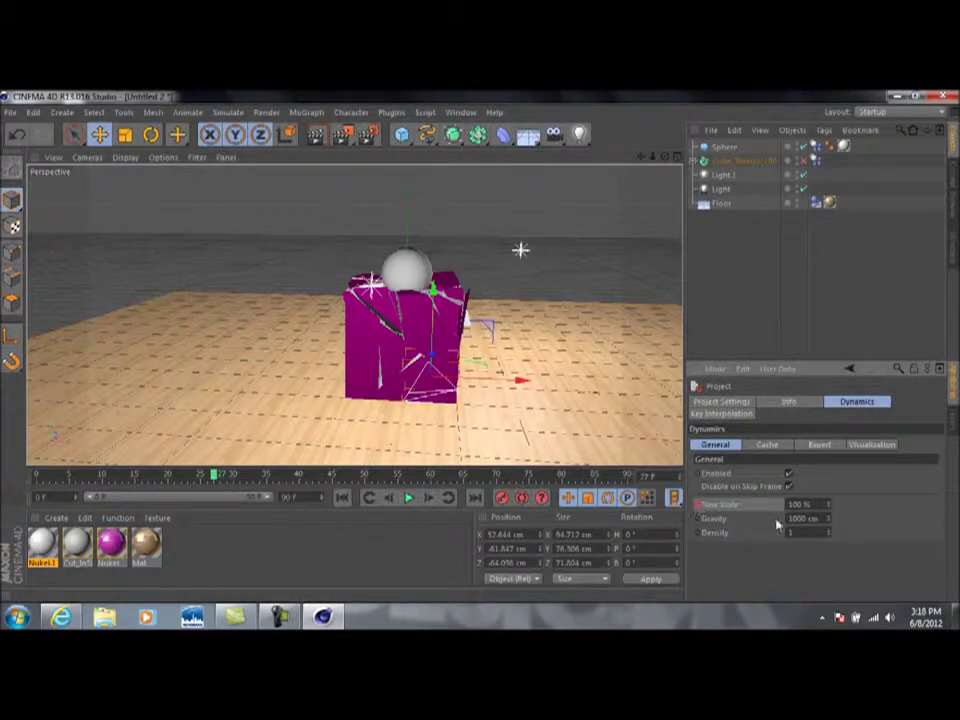
Advance to frame 30 and keyframe the project's Dynamics Time Scale at 25%.
click(428, 497)
click(428, 497)
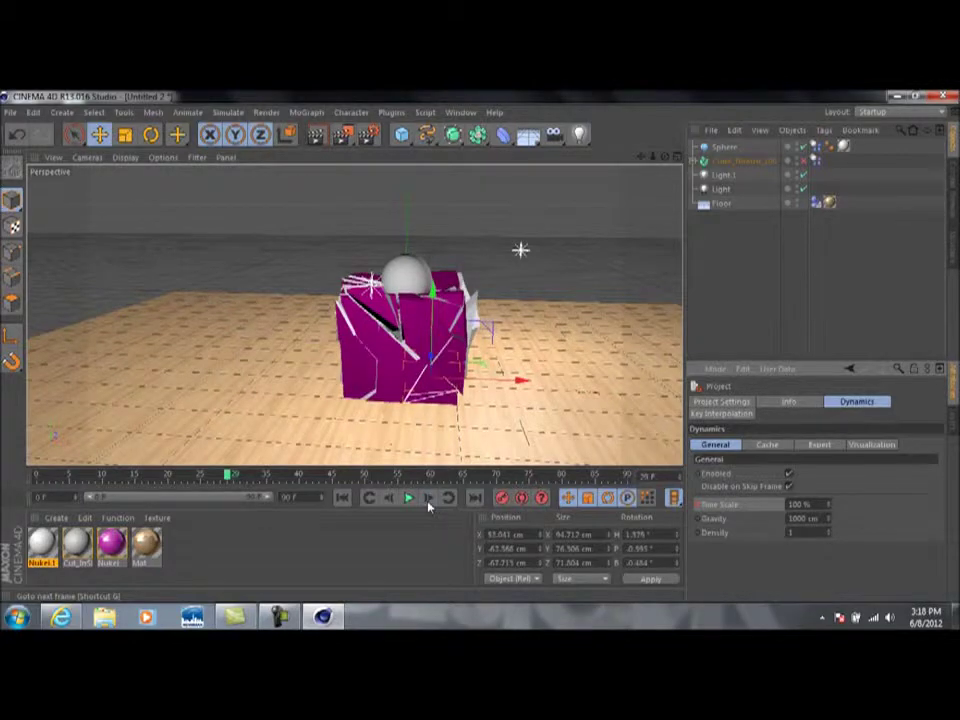
click(428, 497)
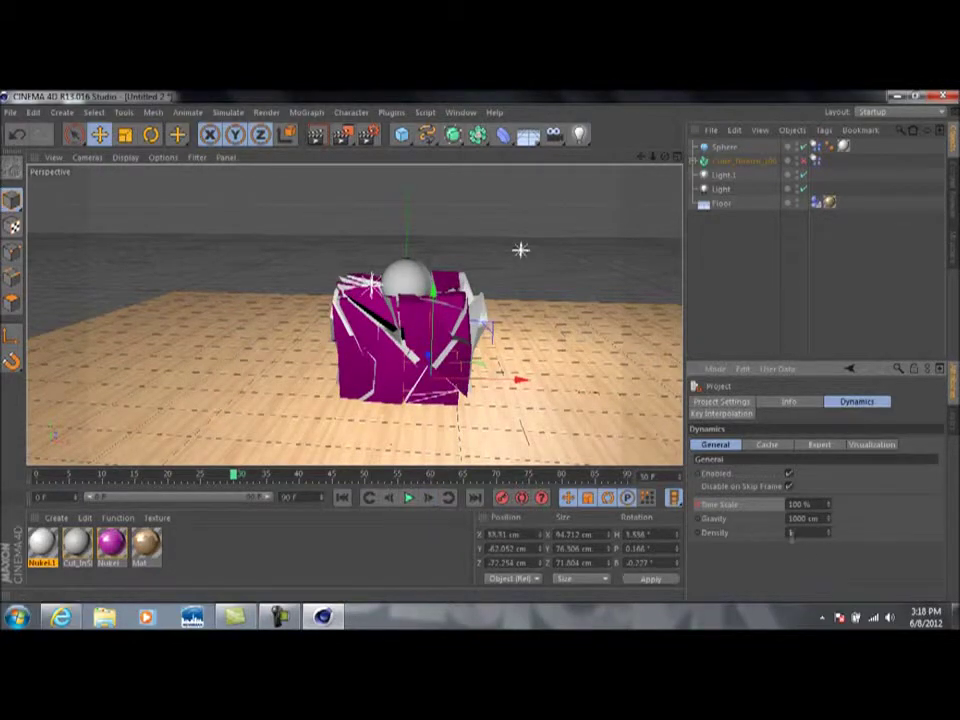
double_click(813, 504)
text(1)
Play the simulation from frame 0 twice to review the slow-motion shatter.
drag(234, 476, 36, 476)
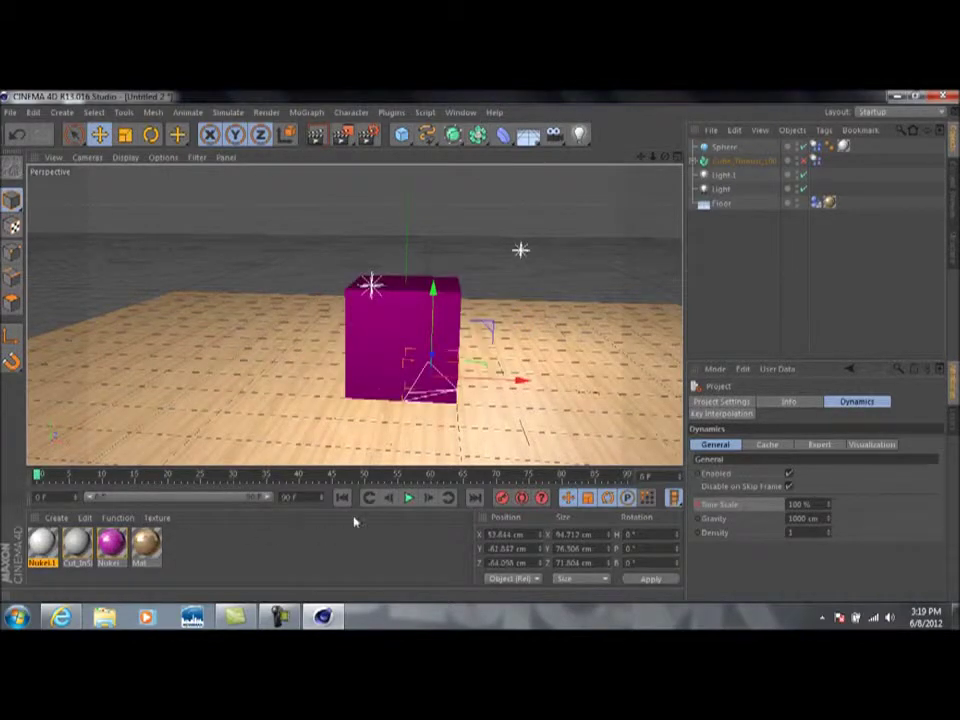
click(410, 498)
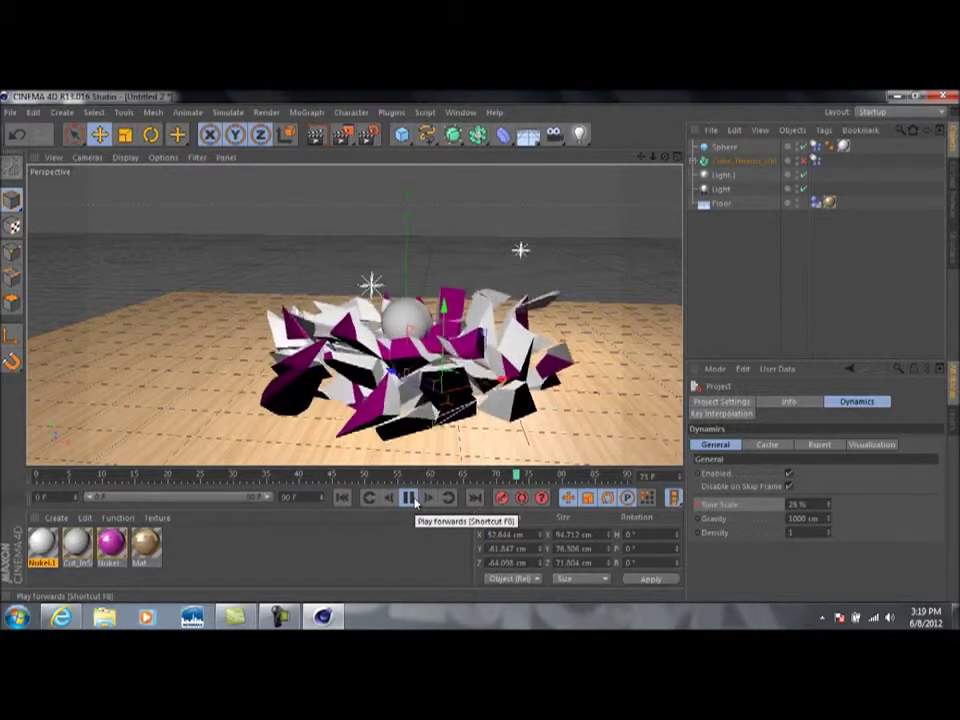
click(411, 498)
drag(550, 476, 36, 476)
click(409, 498)
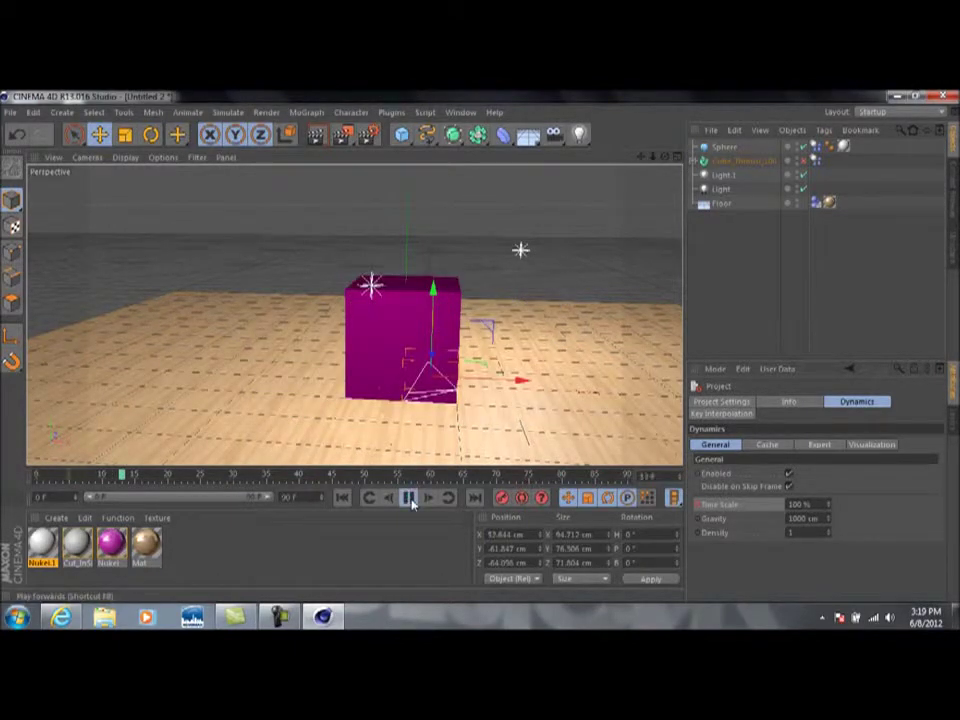
click(410, 498)
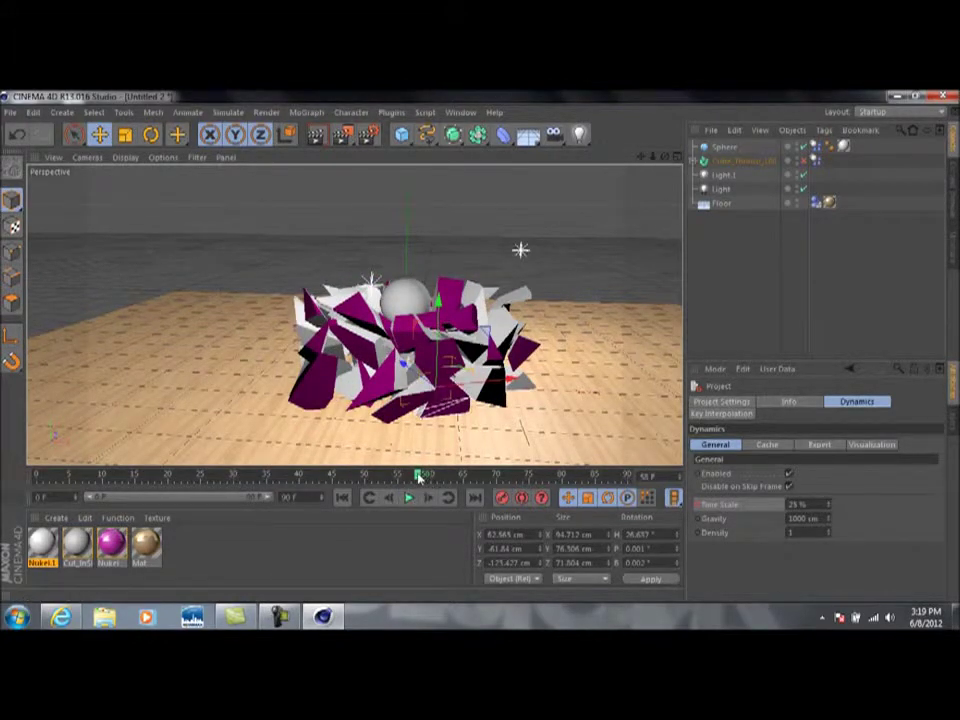
Extend the animation length and its preview range to 200 frames and play the slow-motion shatter from the start.
drag(418, 476, 431, 476)
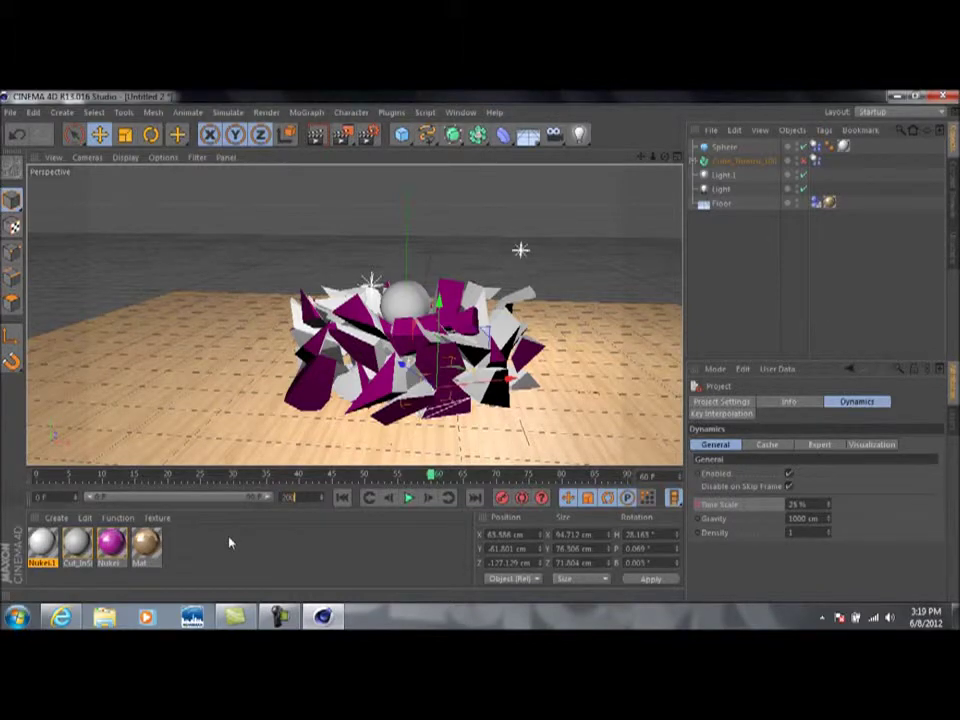
drag(180, 498, 299, 511)
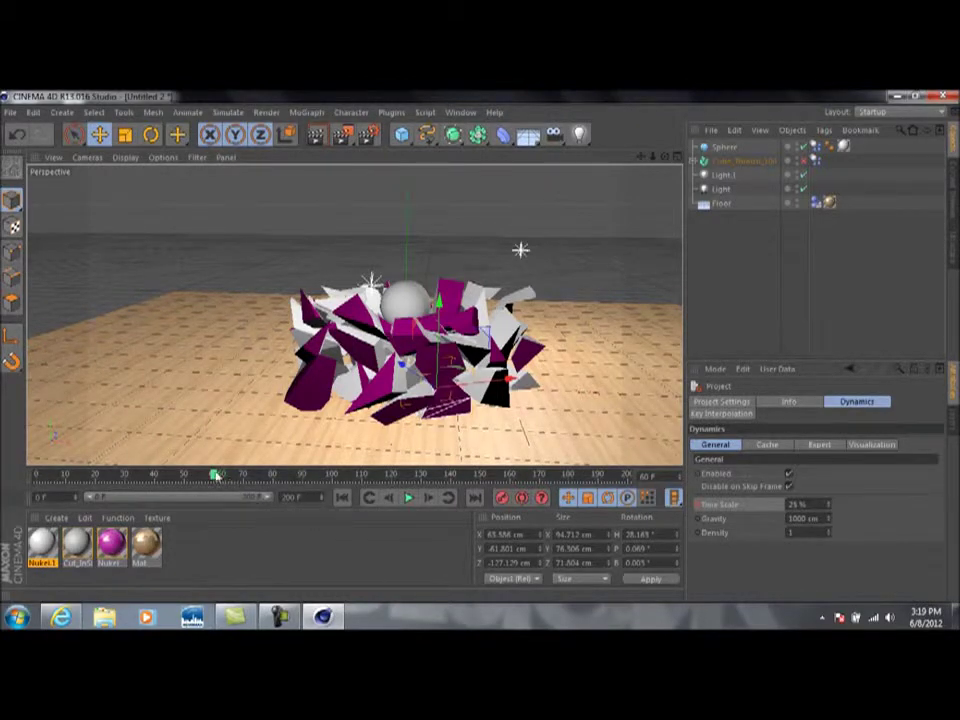
click(342, 497)
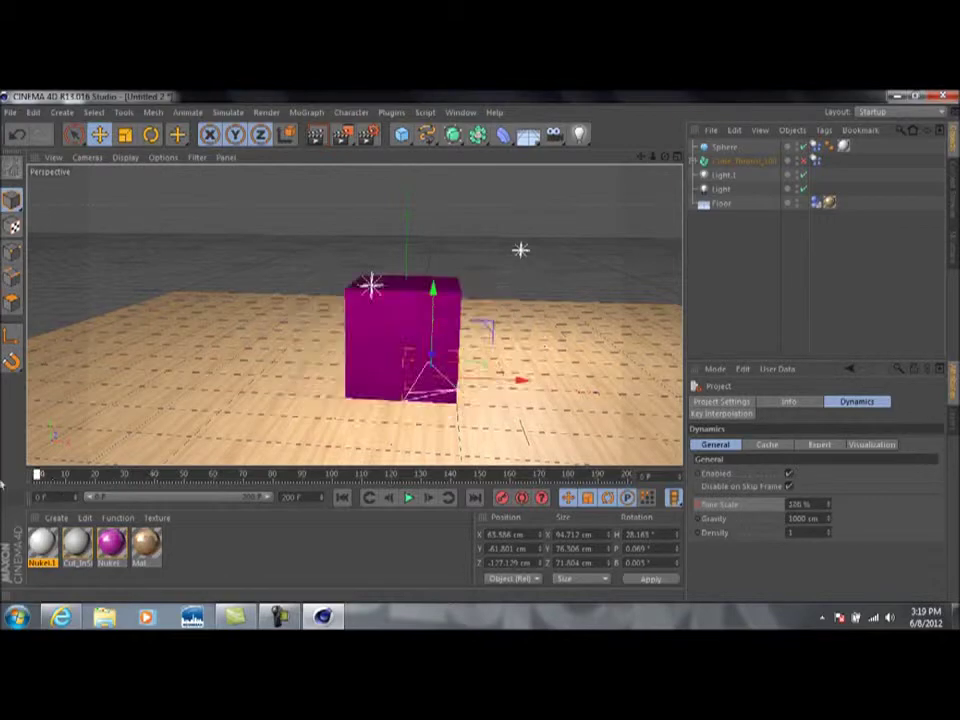
click(409, 497)
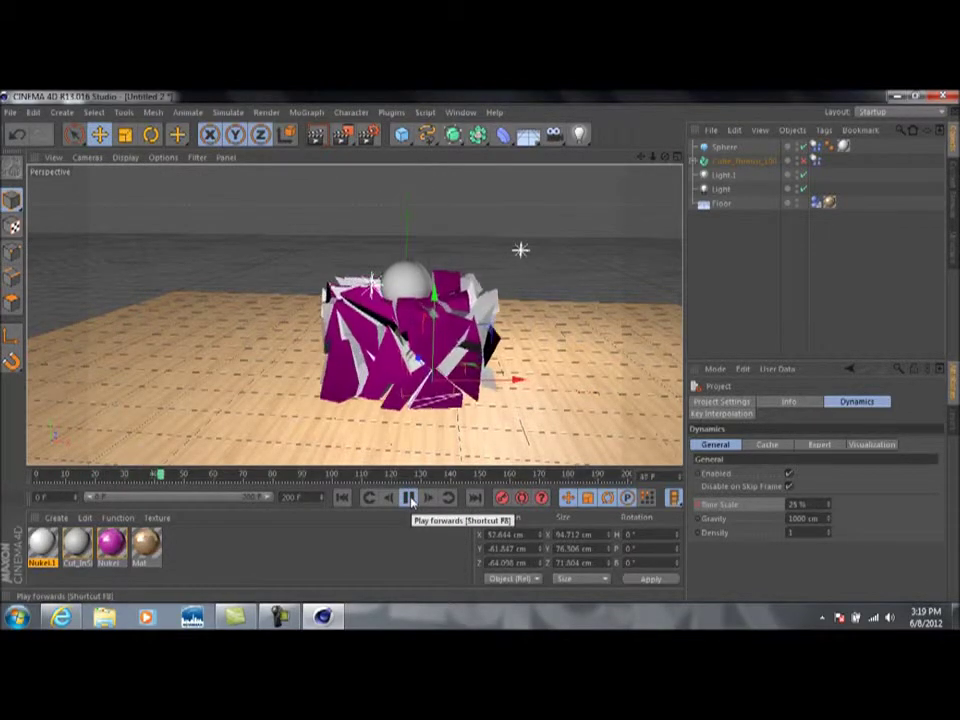
click(409, 498)
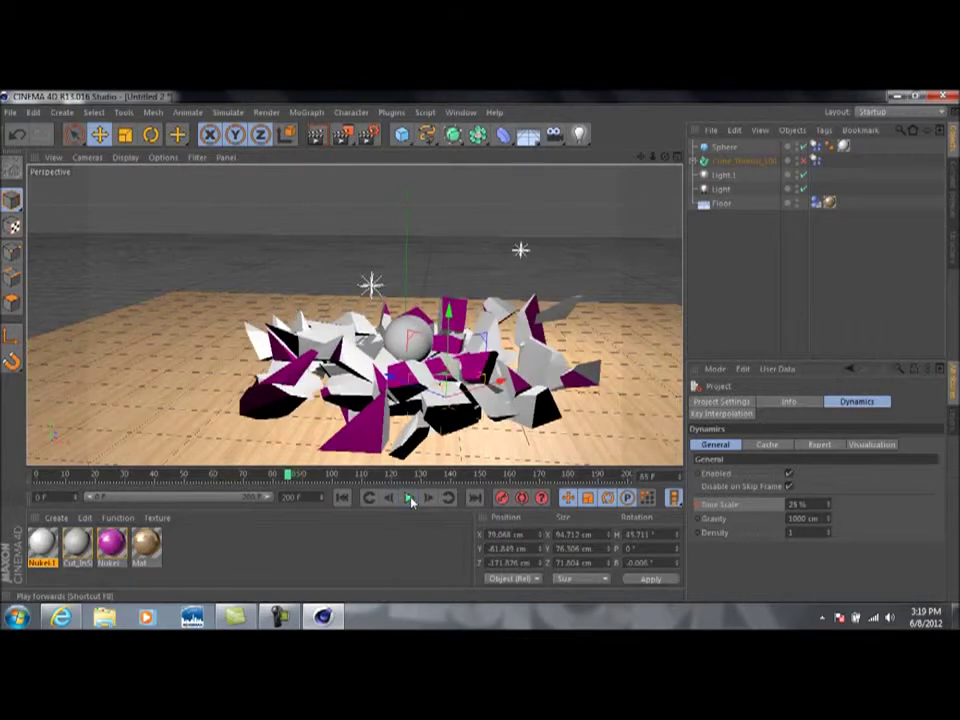
Replay from the start, stop and advance to frame 54, and set the project's Dynamics Time Scale to 100%.
key(shift+f)
click(409, 498)
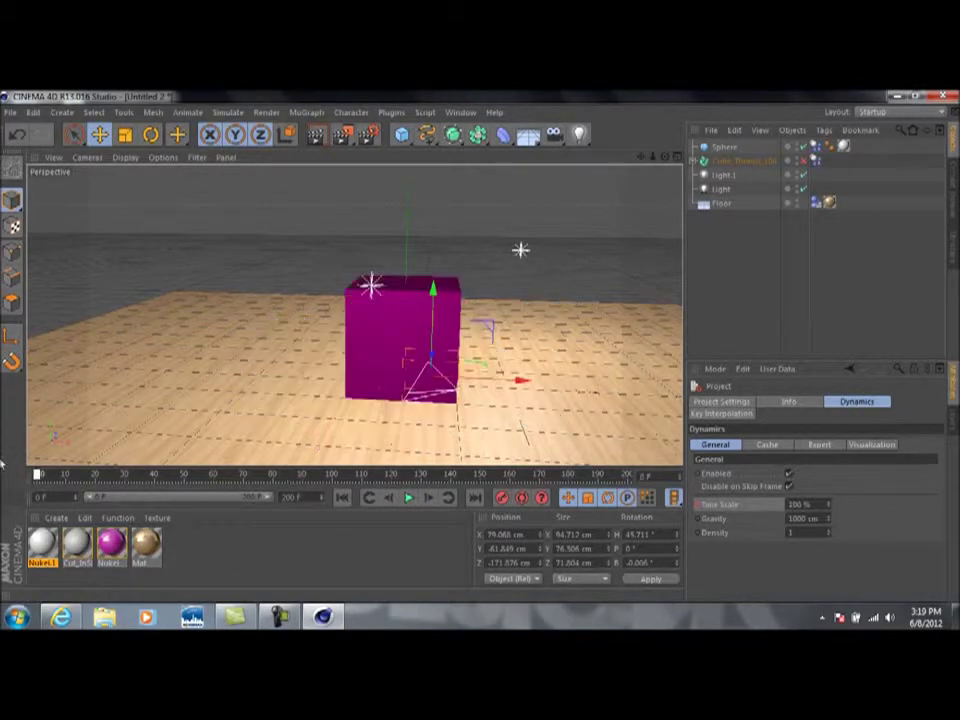
click(409, 498)
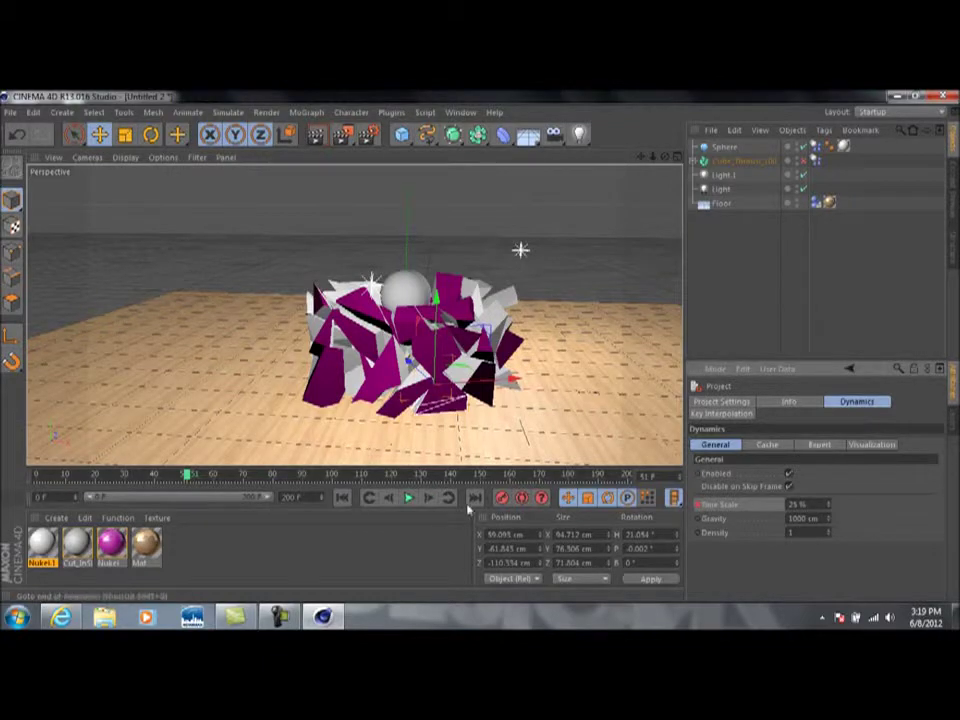
click(428, 498)
click(428, 498)
click(428, 498)
click(809, 504)
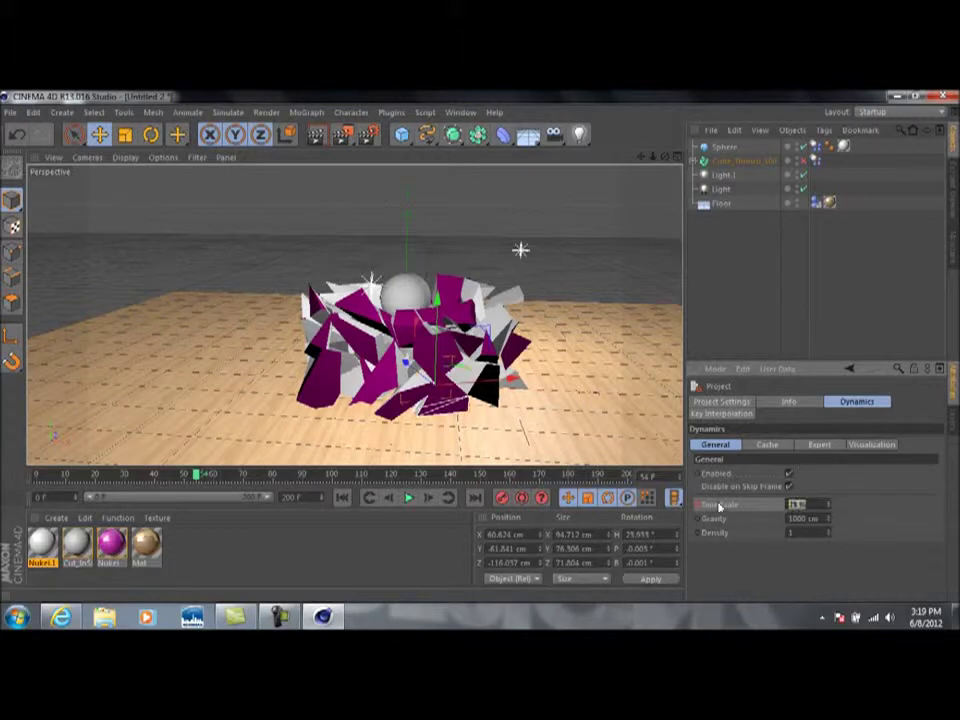
text(100)
key(Return)
Play on from frame 54 to check the return to full speed, and rewind to frame 0.
click(408, 497)
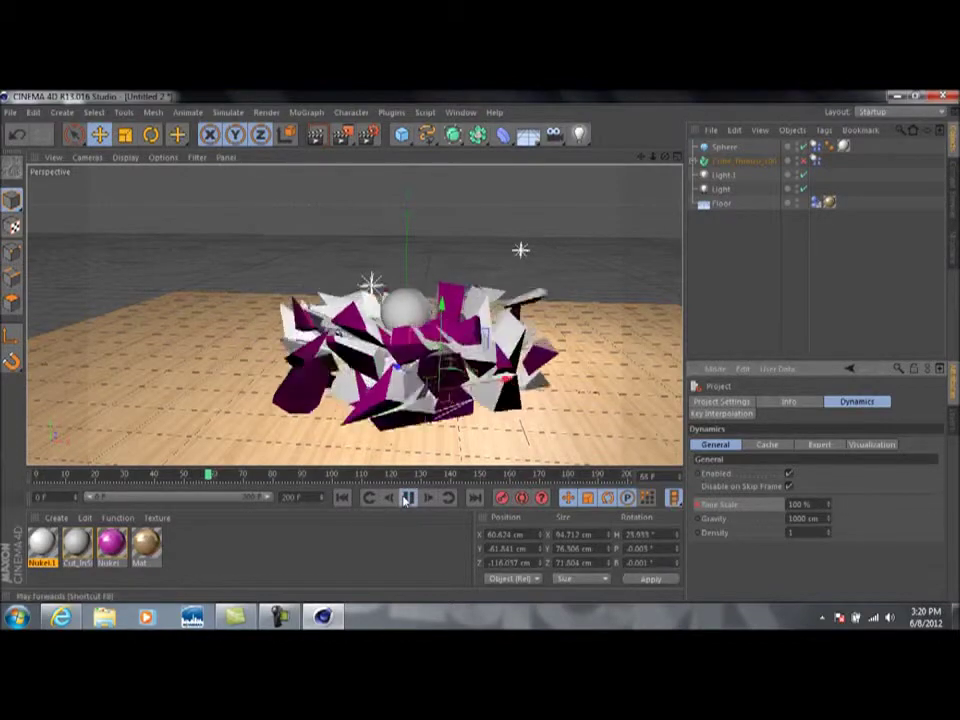
click(408, 497)
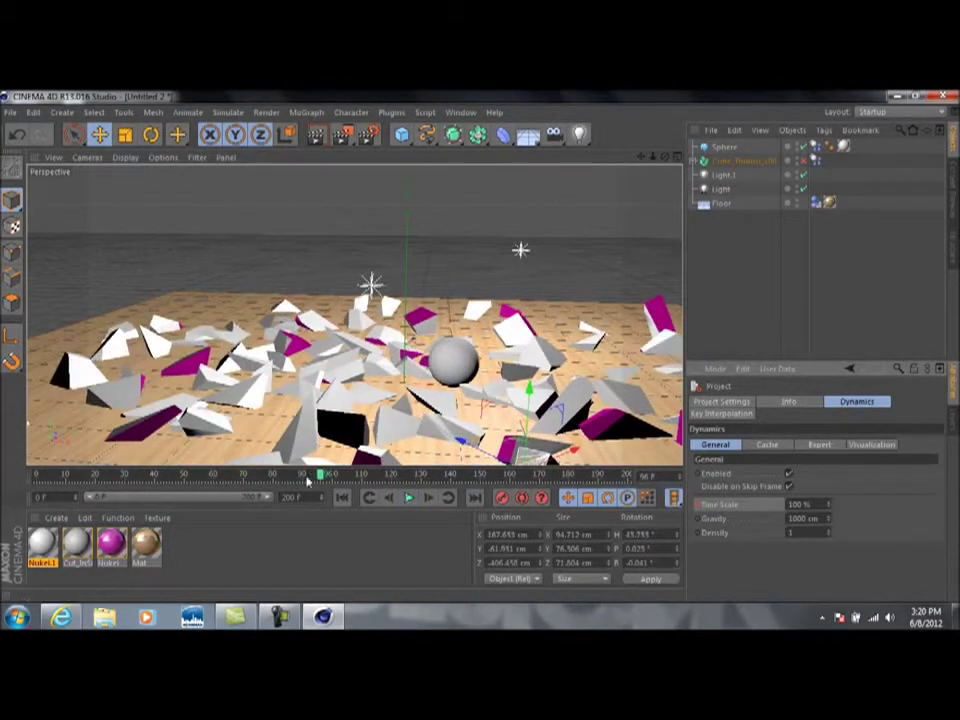
click(341, 497)
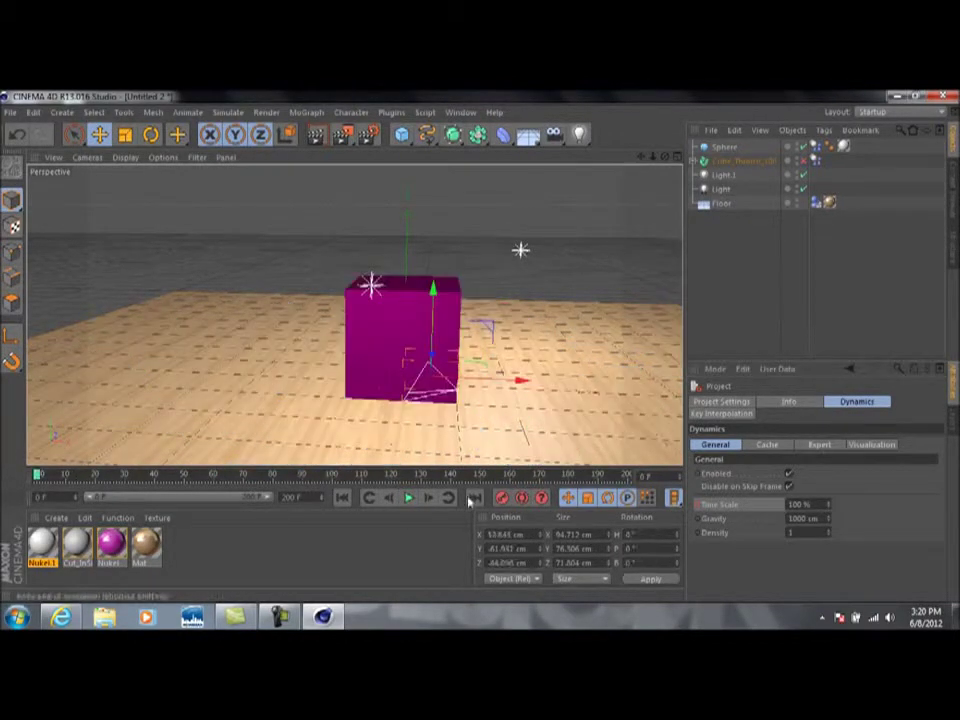
Play the simulation from frame 0 twice to review the shatter timing, stopping at about frames 120 and 99, and rewind to frame 0.
click(408, 497)
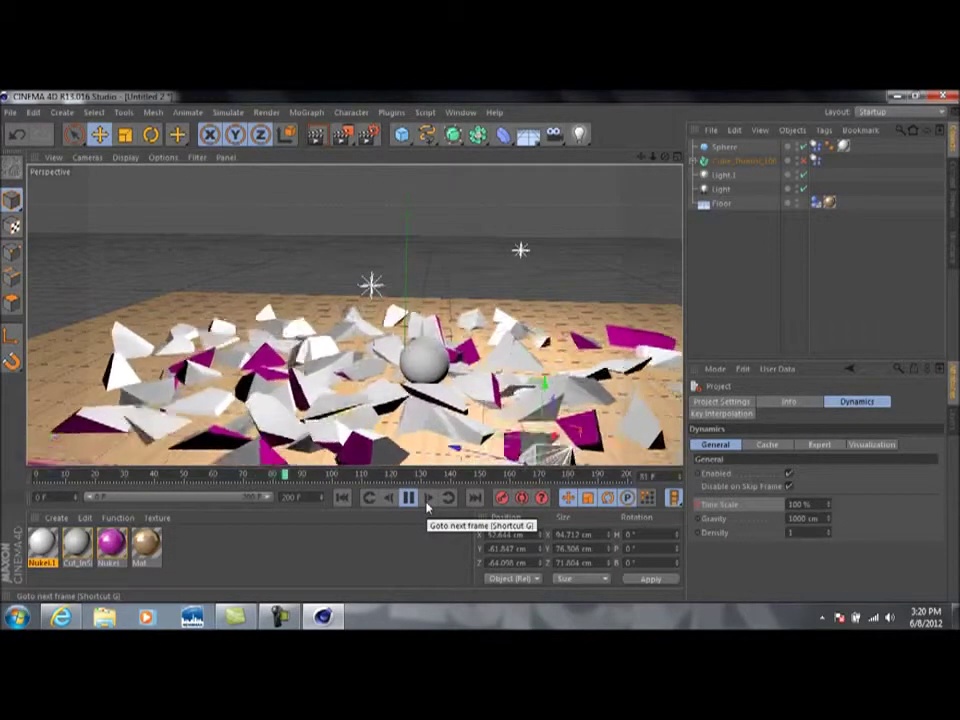
click(414, 502)
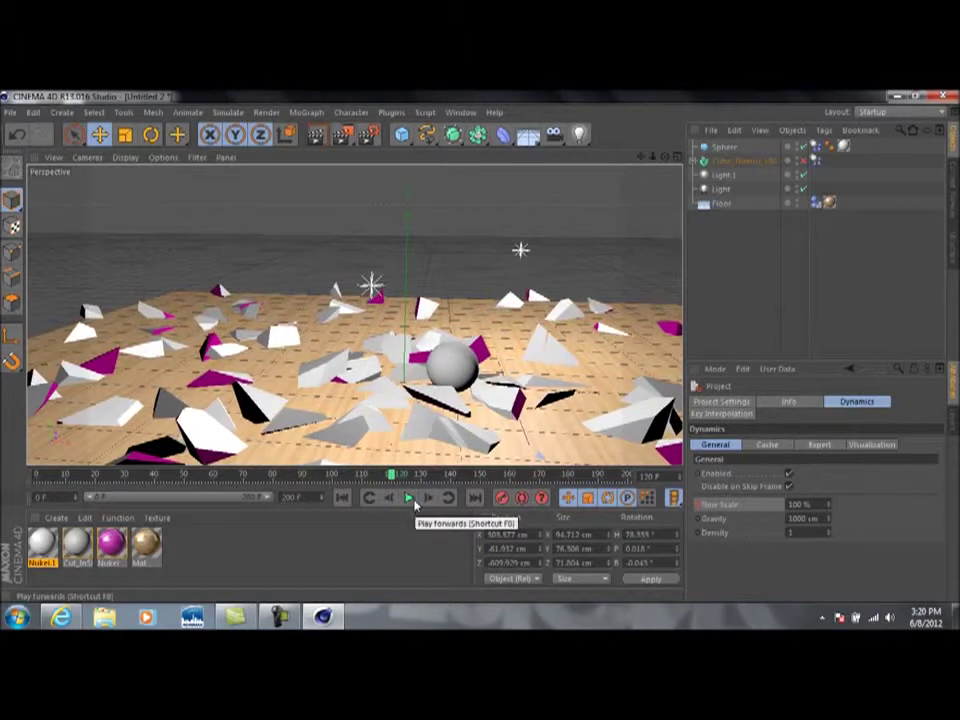
drag(391, 475, 25, 465)
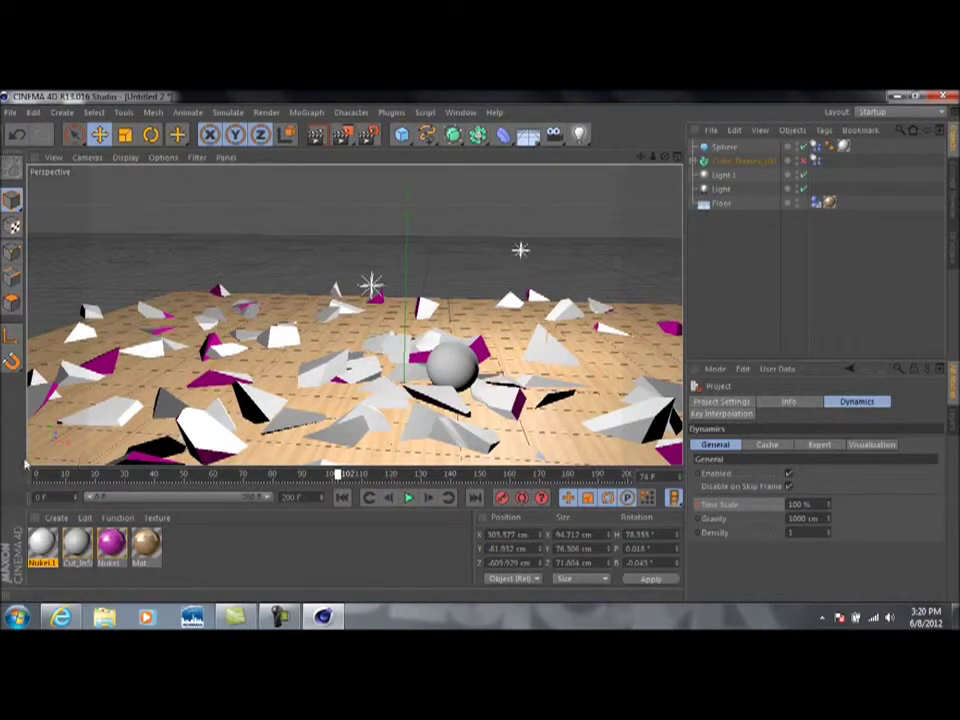
click(408, 498)
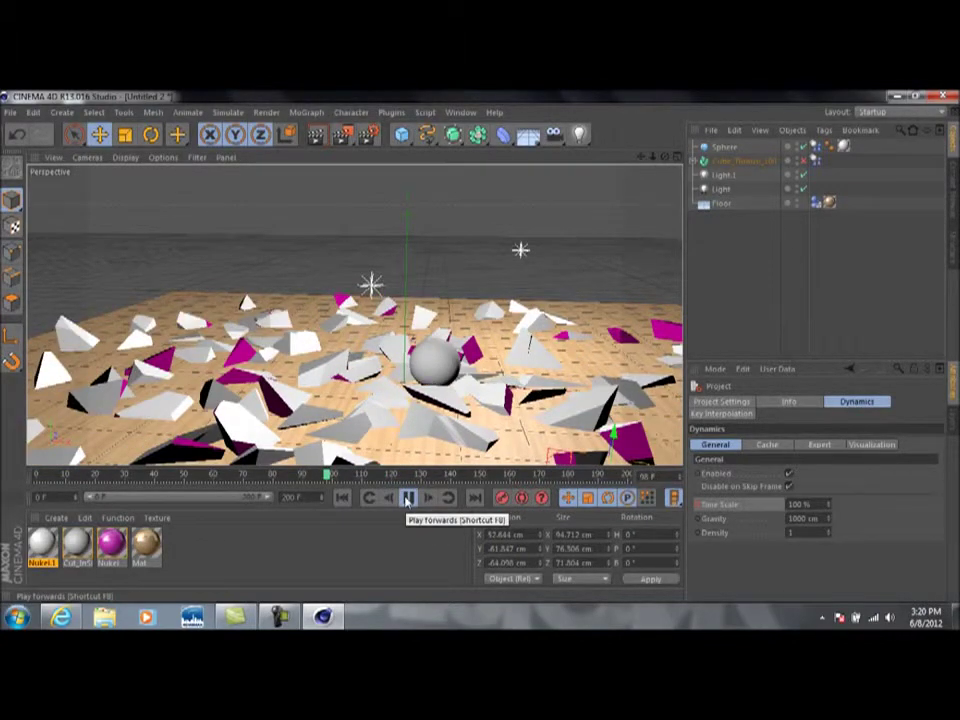
click(408, 499)
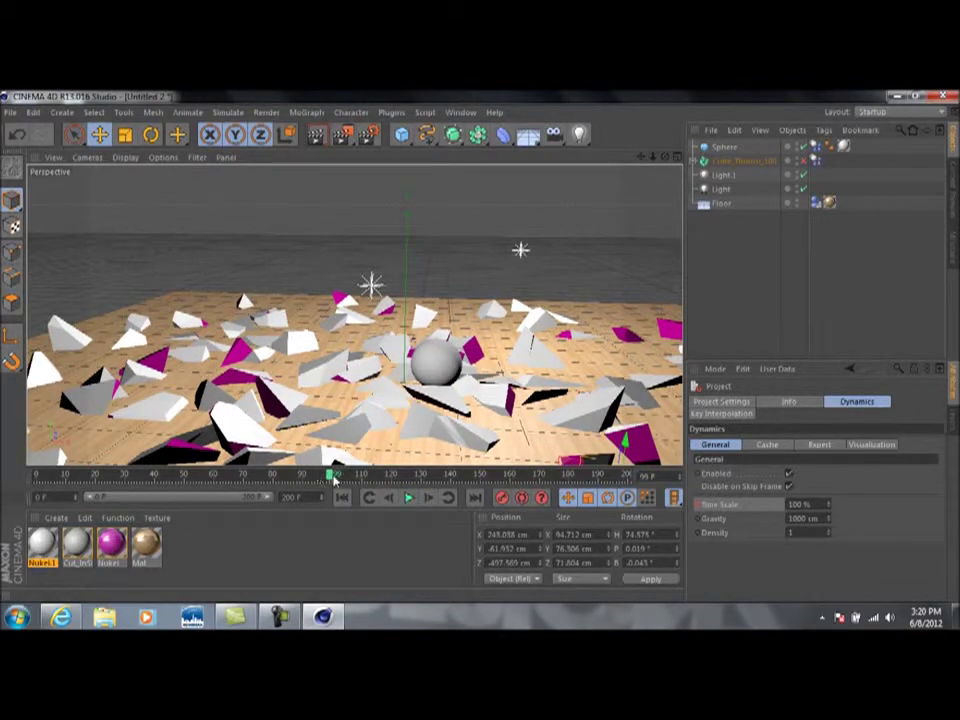
key(shift+f)
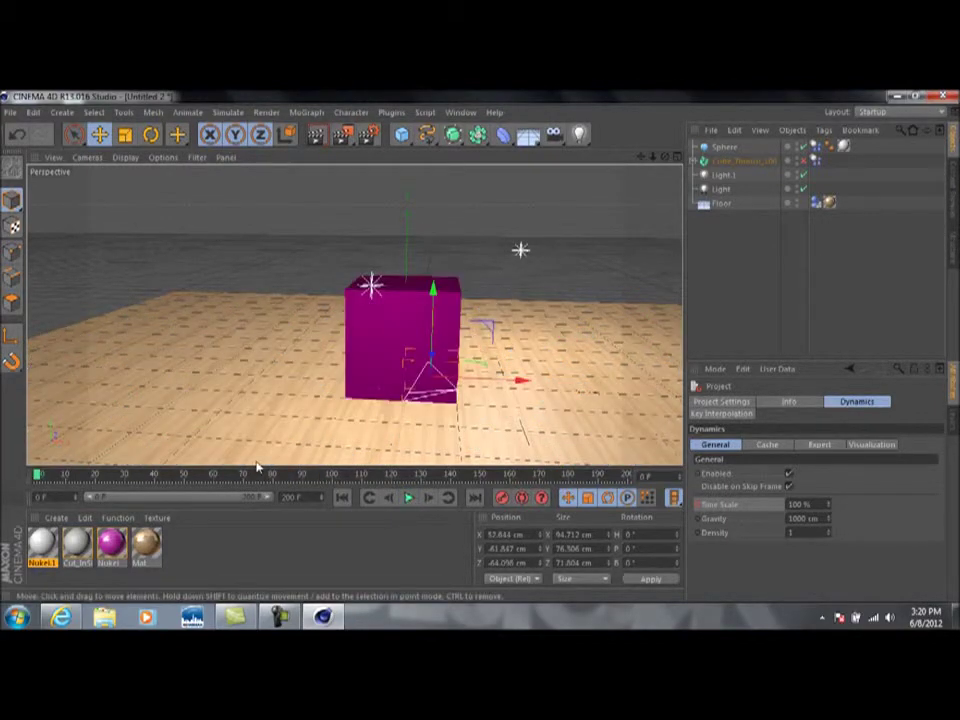